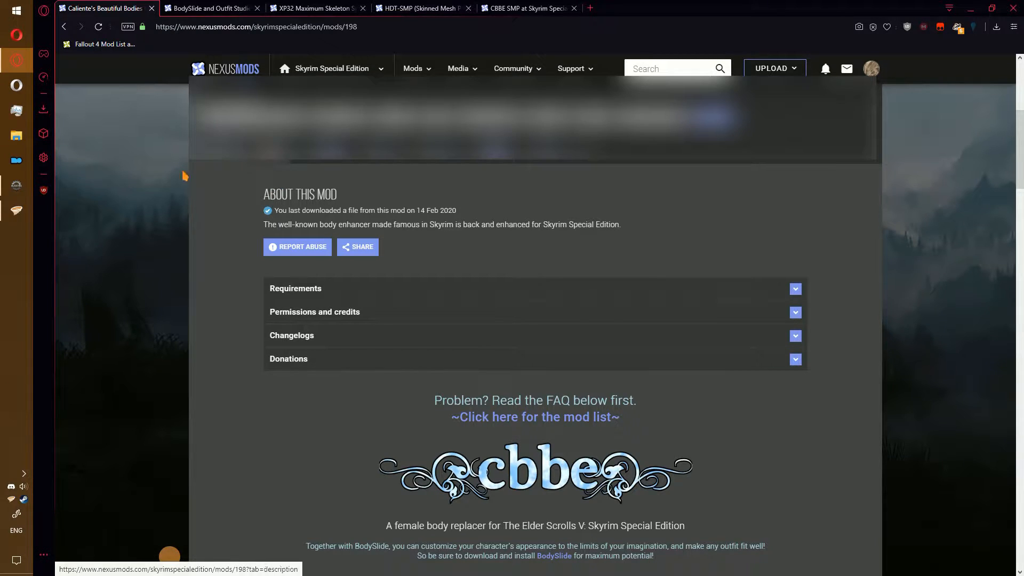
- Download the main file Caliente's Beautiful Bodies Enhancer v1.5.5 with the mod manager from the mod's files
click(275, 153)
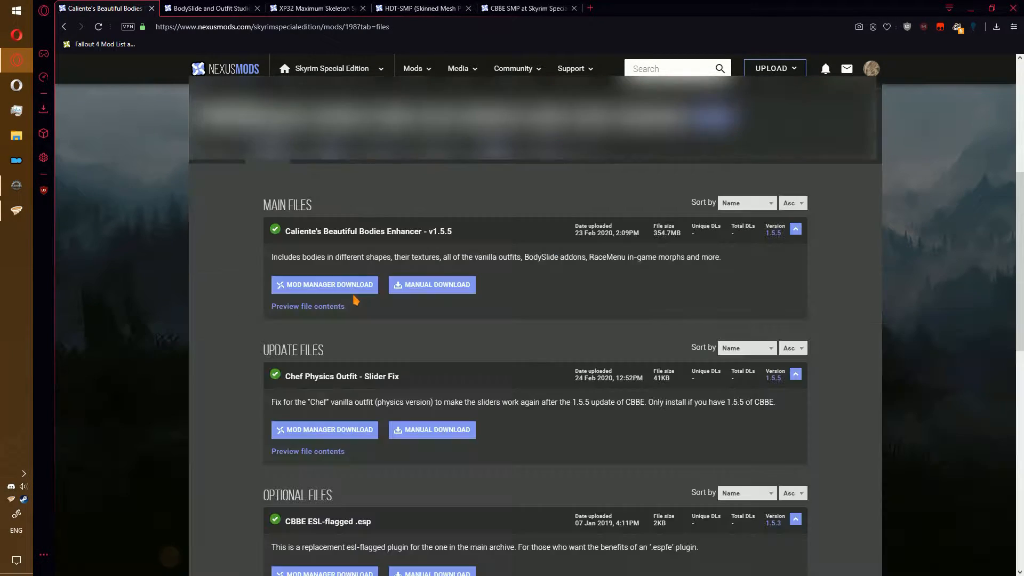
scroll(296, 291, down, 2)
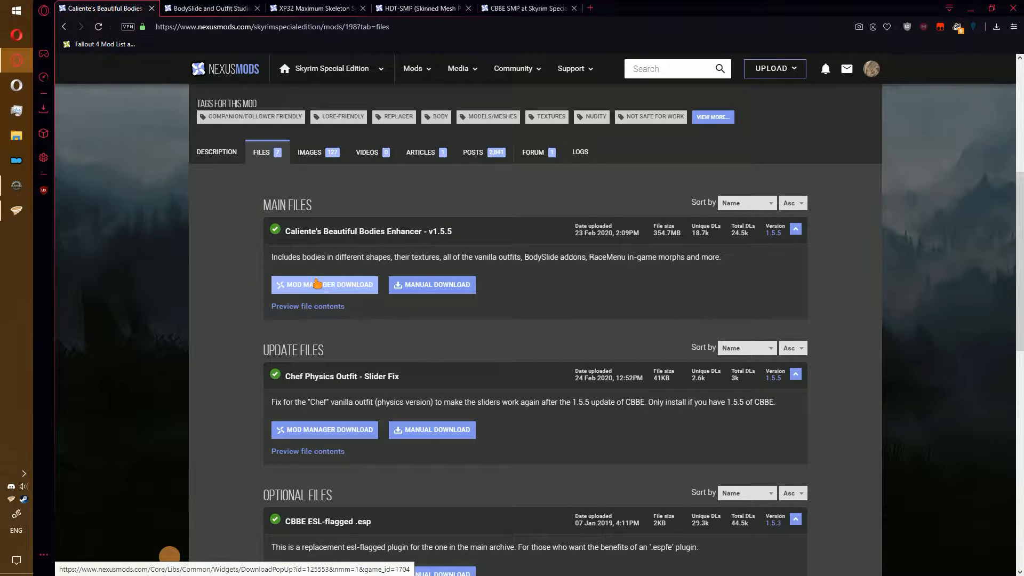
click(317, 283)
scroll(317, 284, down, 4)
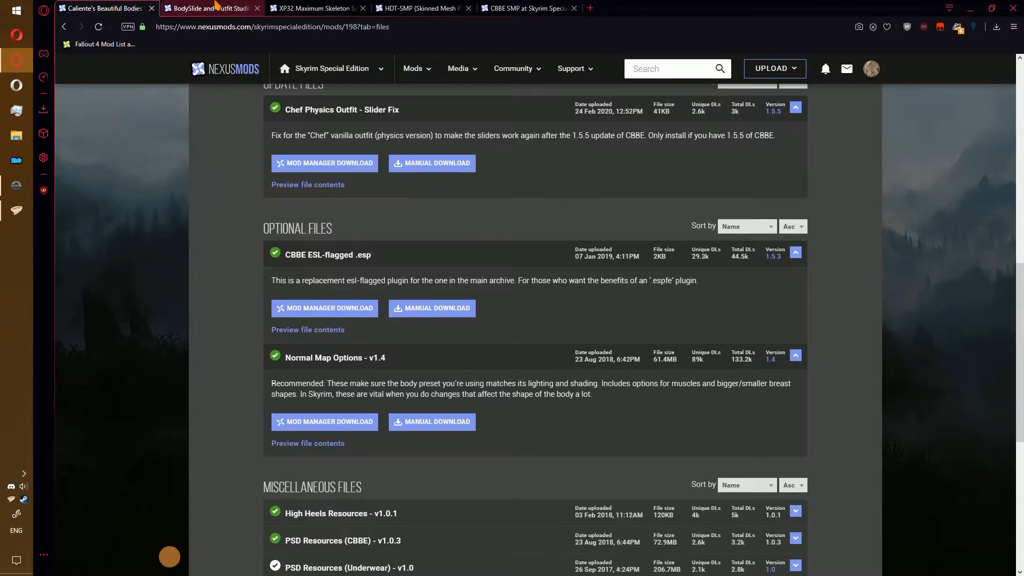
- Download BodySlide and Outfit Studio v4.9.1 with the mod manager from its mod page's main files
click(210, 8)
scroll(368, 307, down, 3)
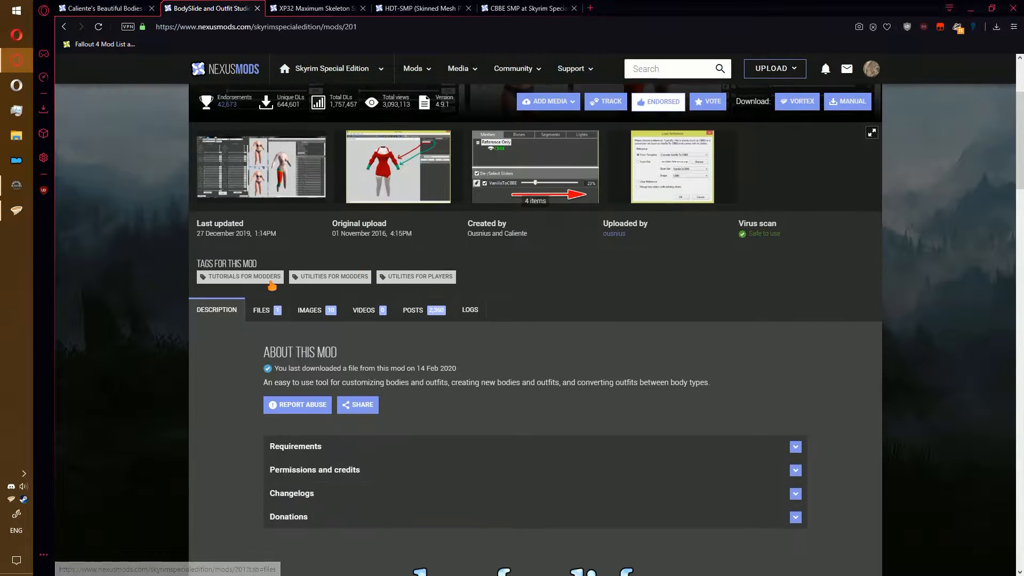
click(263, 310)
scroll(235, 350, down, 3)
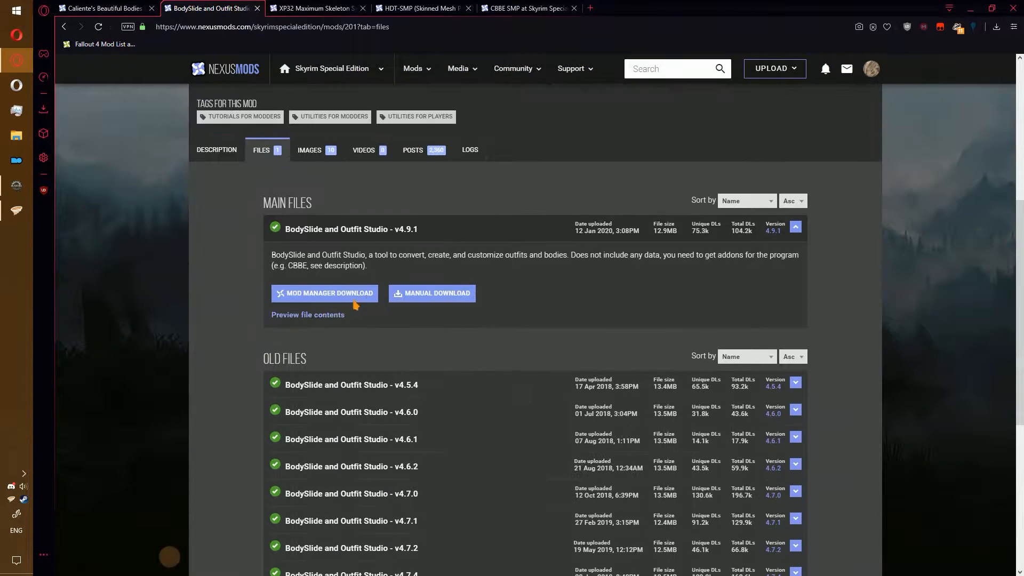
click(349, 301)
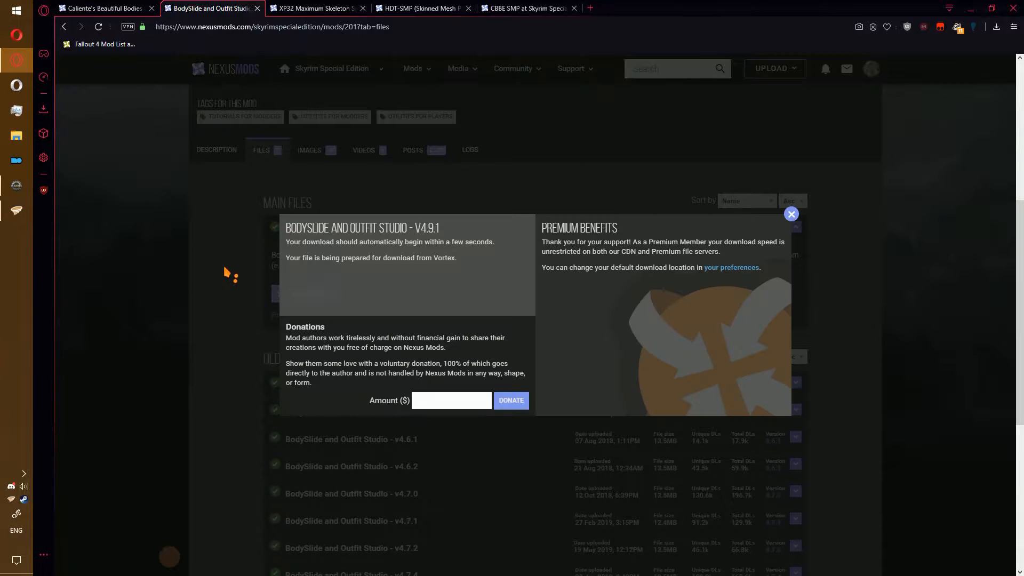
click(235, 277)
- Download the XP32 Maximum Skeleton Special Extended main file, version 4.71, with the mod manager
click(330, 7)
scroll(347, 172, down, 3)
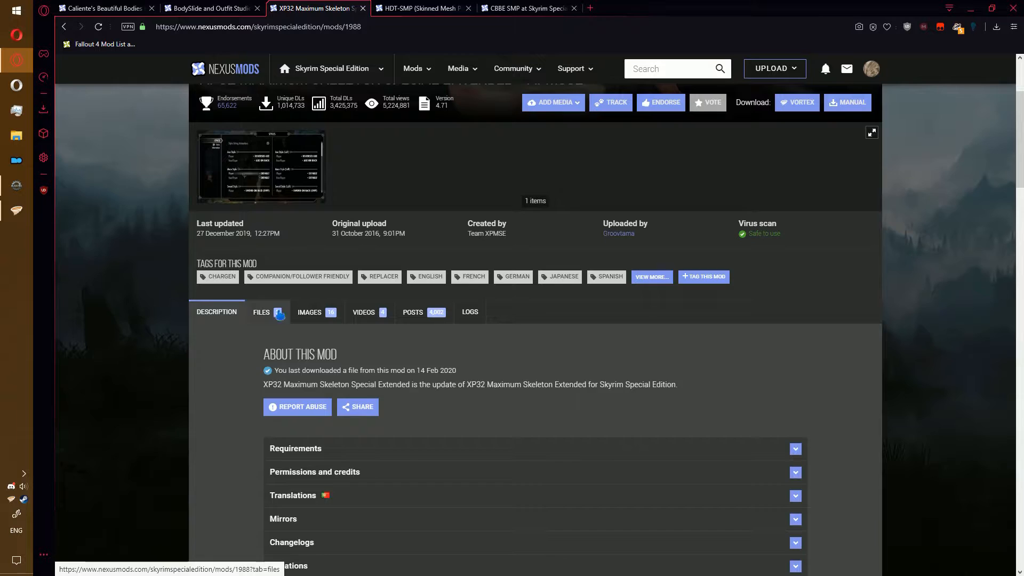
click(270, 313)
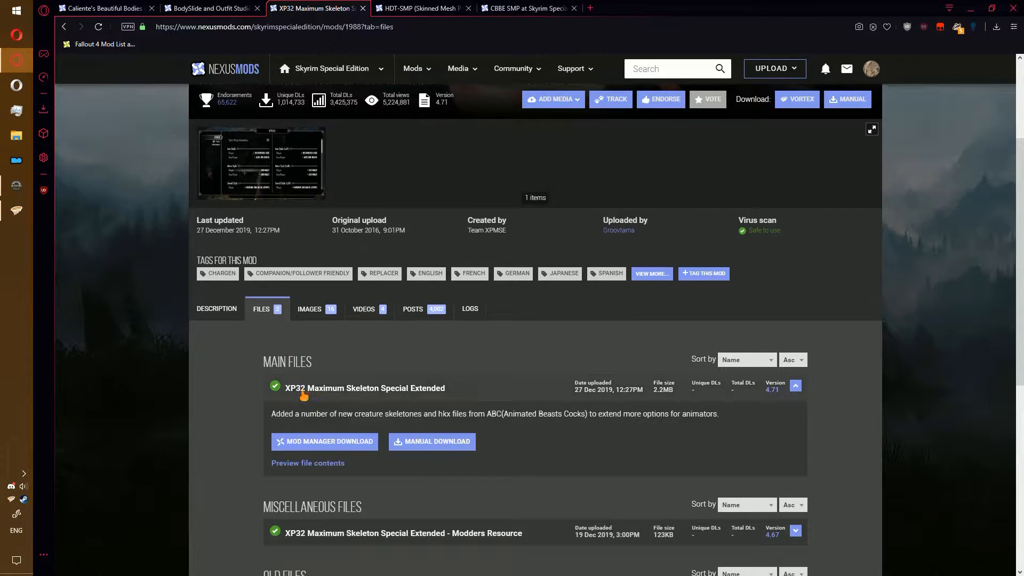
scroll(301, 392, down, 1)
click(304, 391)
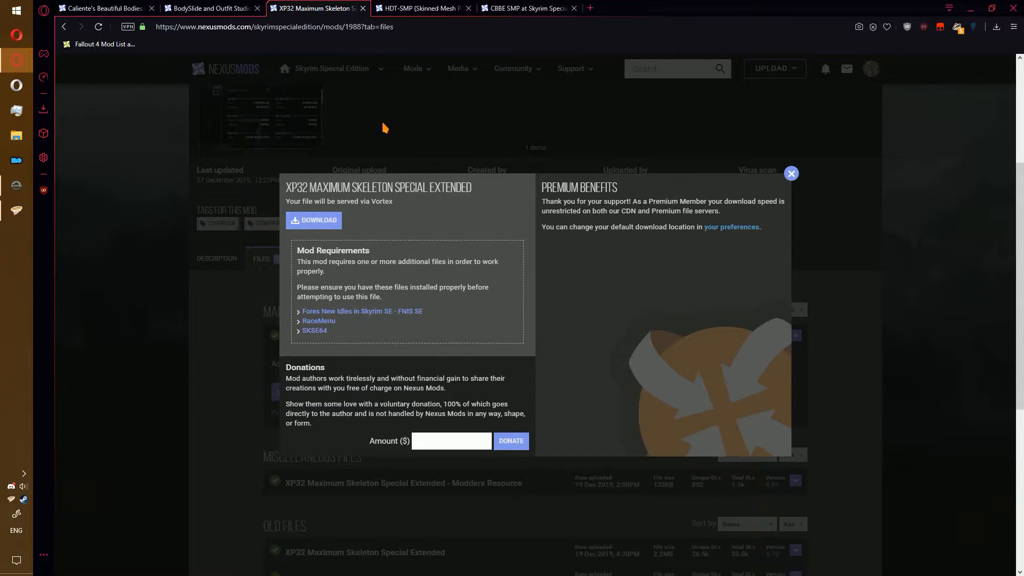
- Download the HDT-SMP for SSE 1.5.97 v2.11 main file with the mod manager
click(418, 8)
scroll(352, 296, down, 3)
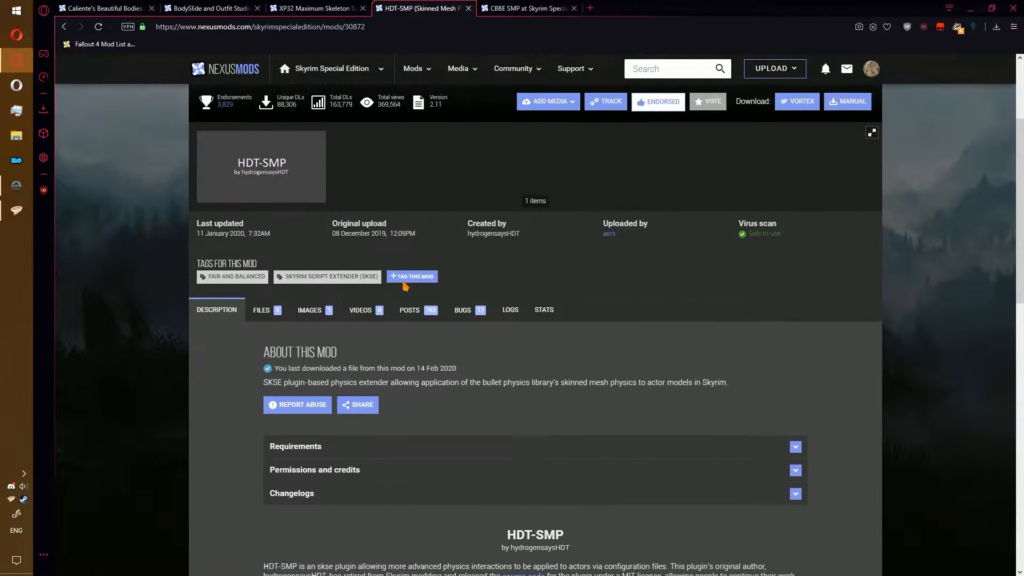
click(276, 323)
scroll(369, 244, down, 3)
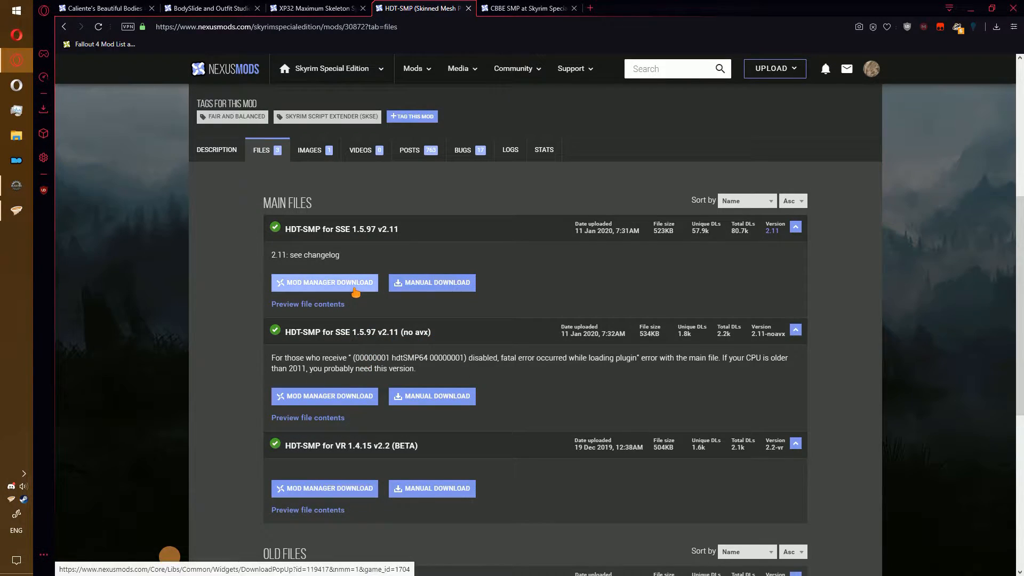
- Download the CBBE SMP main file, version 1.1.6, with the mod manager
key(ctrl+Tab)
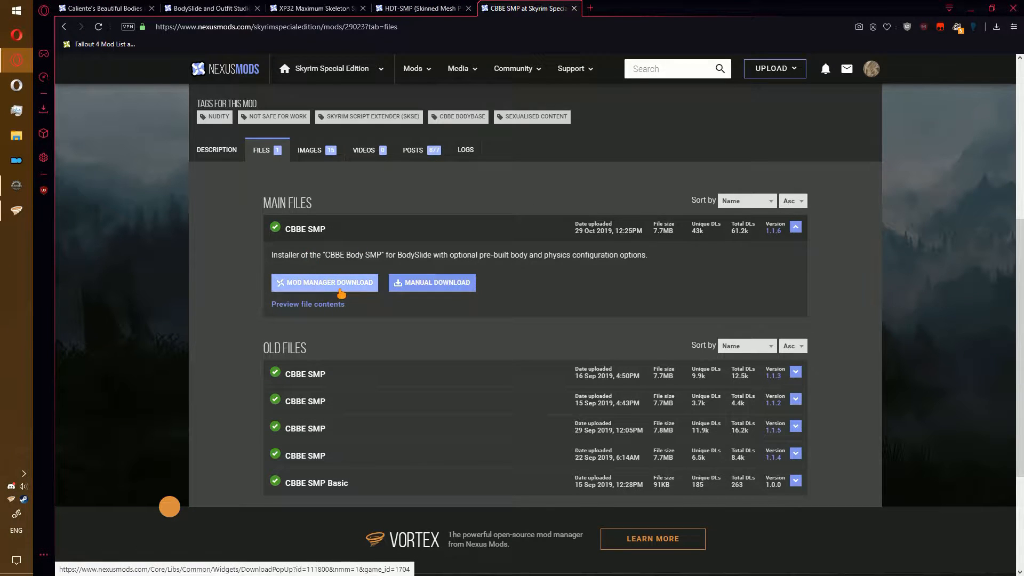
click(337, 293)
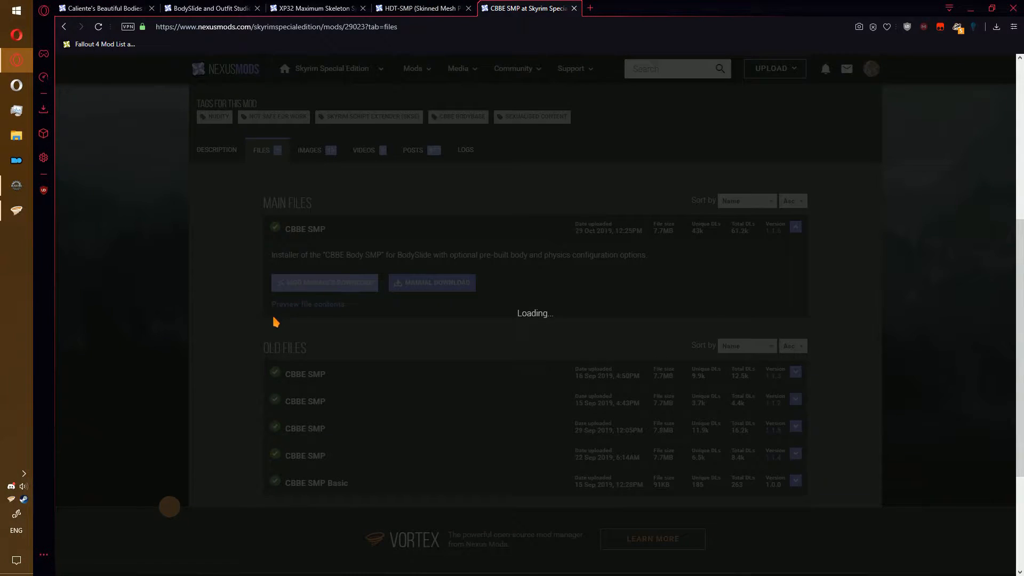
click(330, 213)
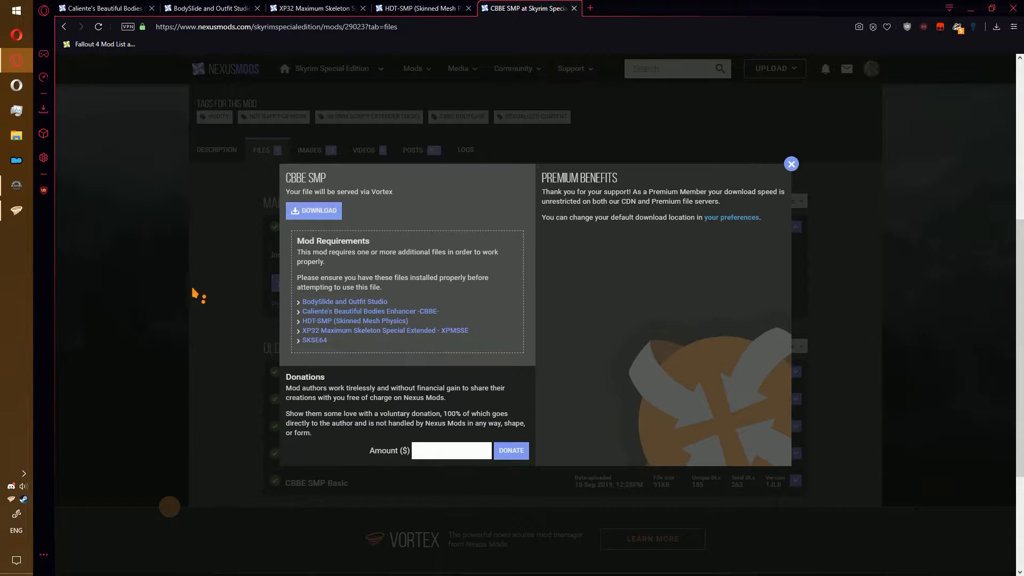
- Switch to Mod Organizer and start installing Caliente's Beautiful Bodies Enhancer, accepting Slim, Underwear, Vanilla Outfits and Face Pack as base options
click(17, 160)
double_click(641, 287)
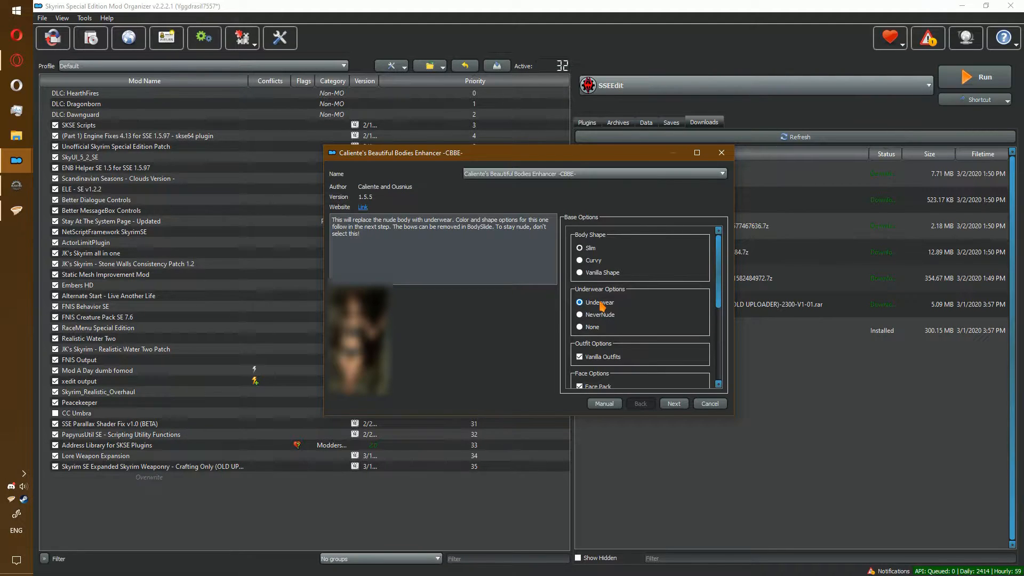
scroll(602, 304, down, 2)
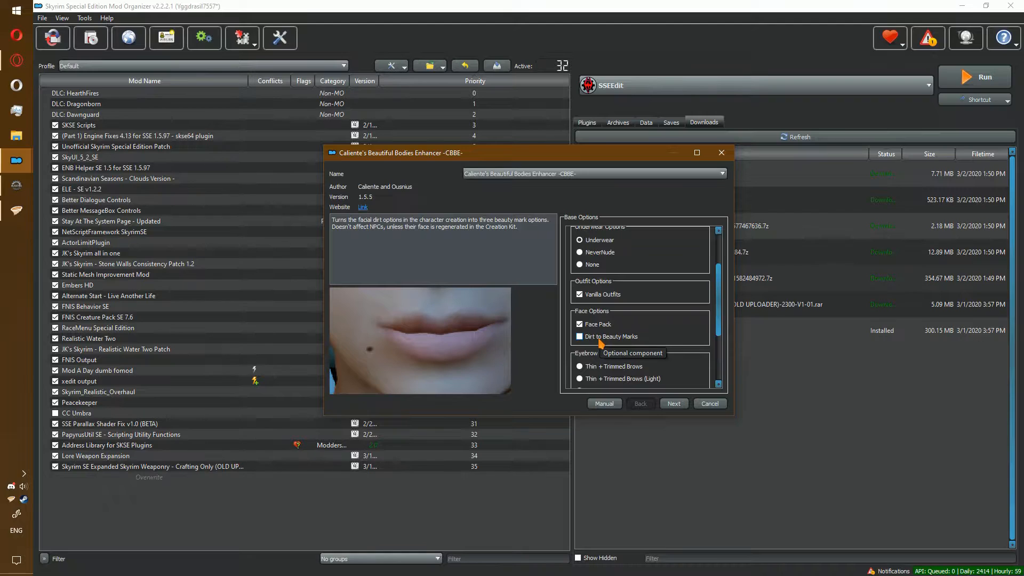
scroll(606, 345, down, 3)
click(674, 404)
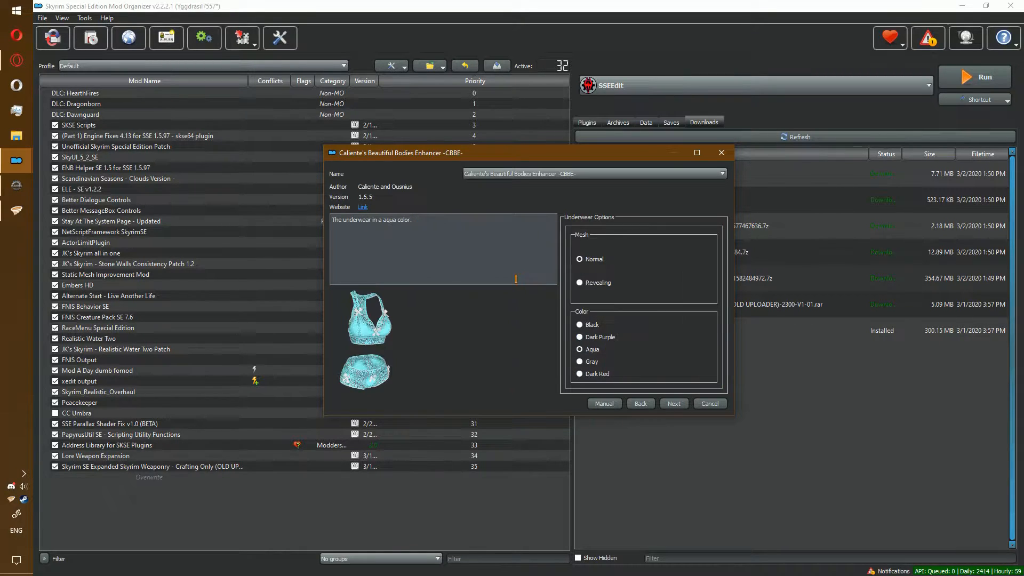
- Accept the Normal mesh and Aqua underwear options, and install the body mod with RaceMenu Morphs (BodyMorph) enabled
drag(413, 285, 413, 267)
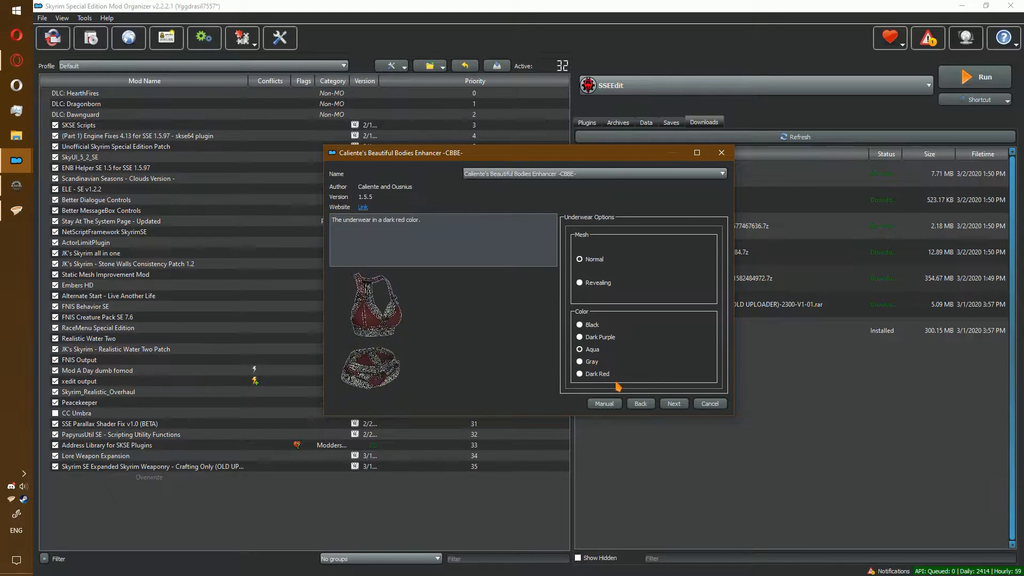
click(675, 404)
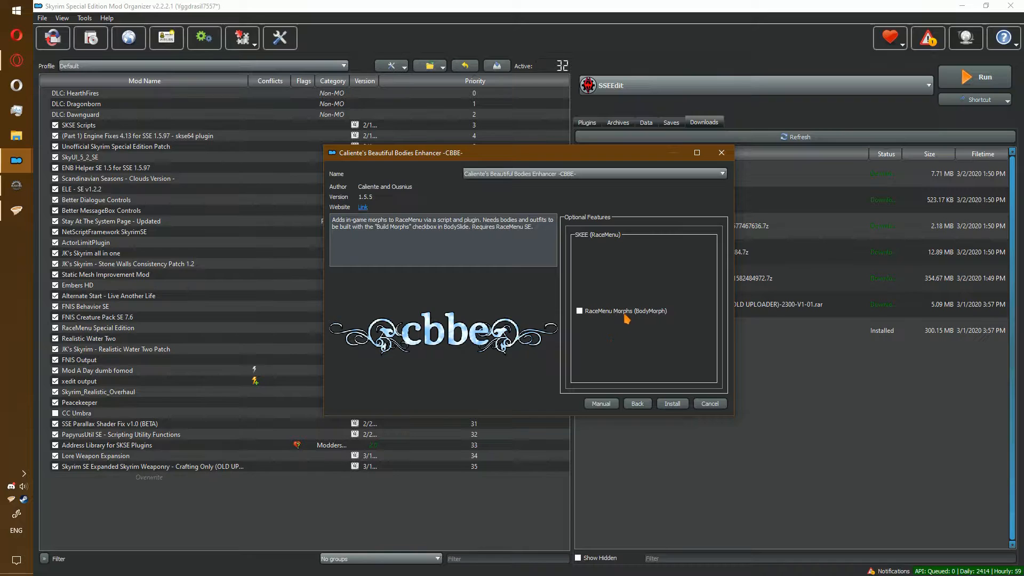
click(600, 316)
click(671, 403)
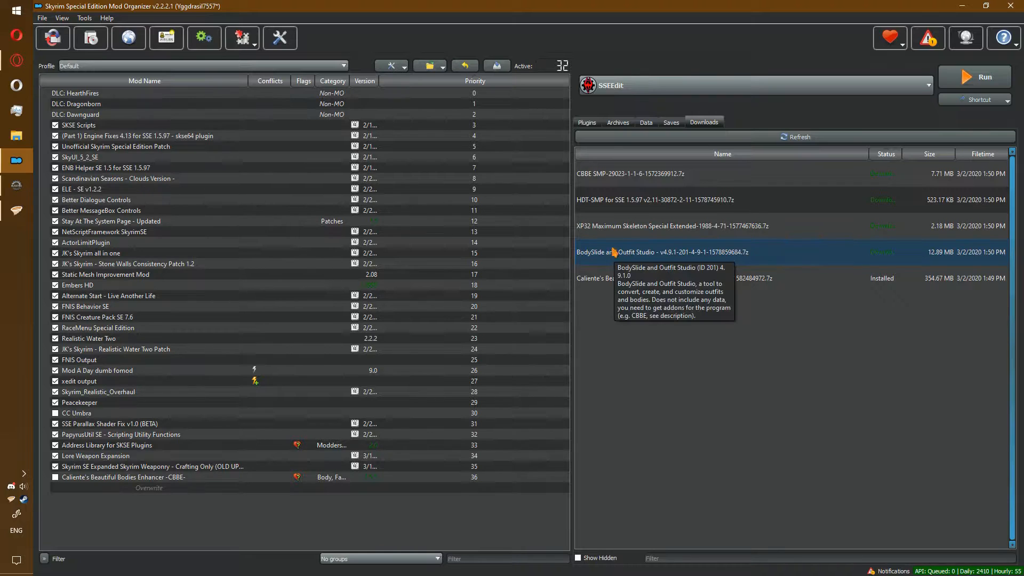
- Install the downloaded BodySlide and Outfit Studio archive under its suggested name
double_click(617, 258)
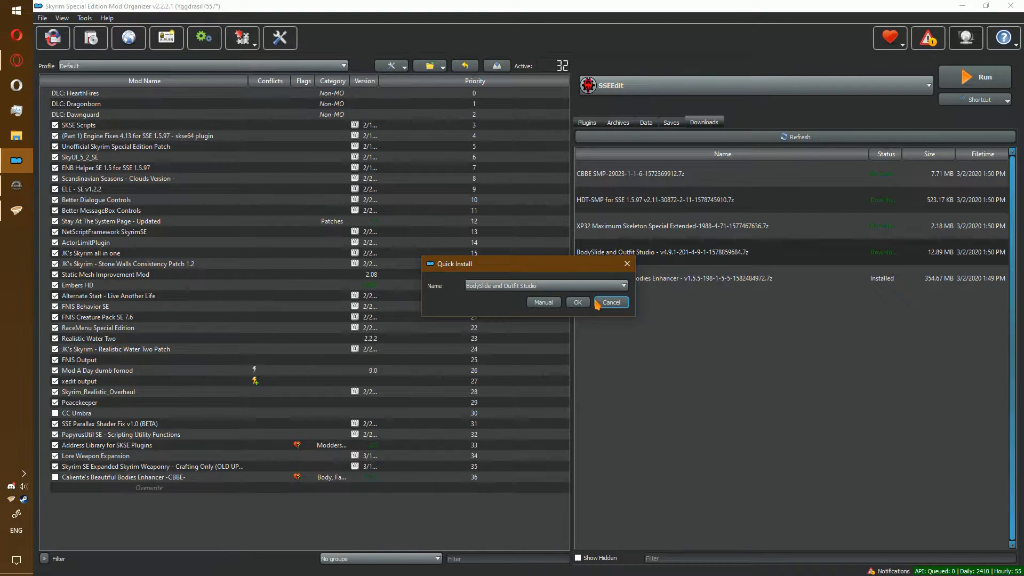
click(578, 303)
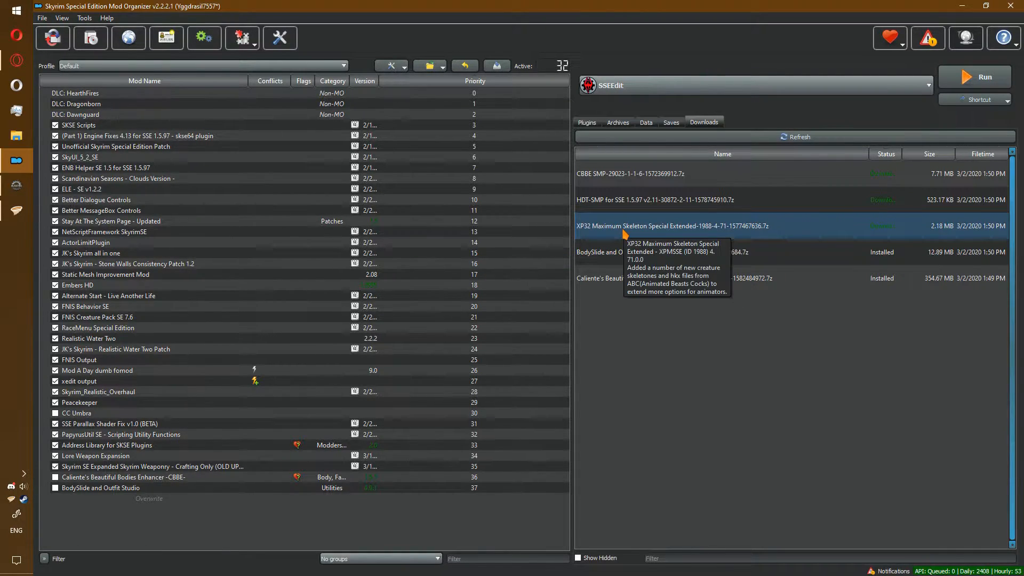
- Start installing XP32 Maximum Skeleton Special Extended with Physics Extensions as the animation rig map
double_click(625, 235)
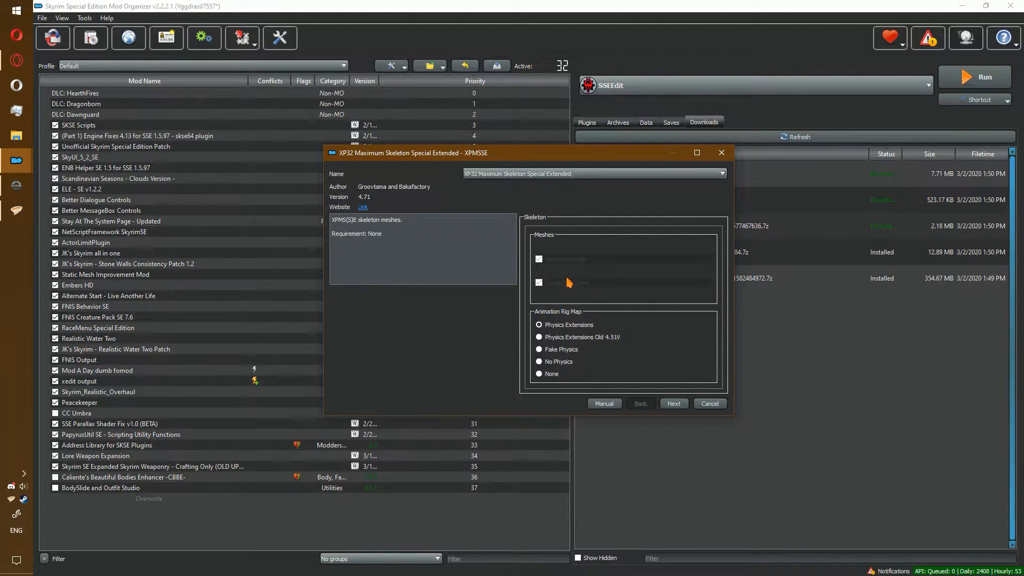
mouse_move(571, 326)
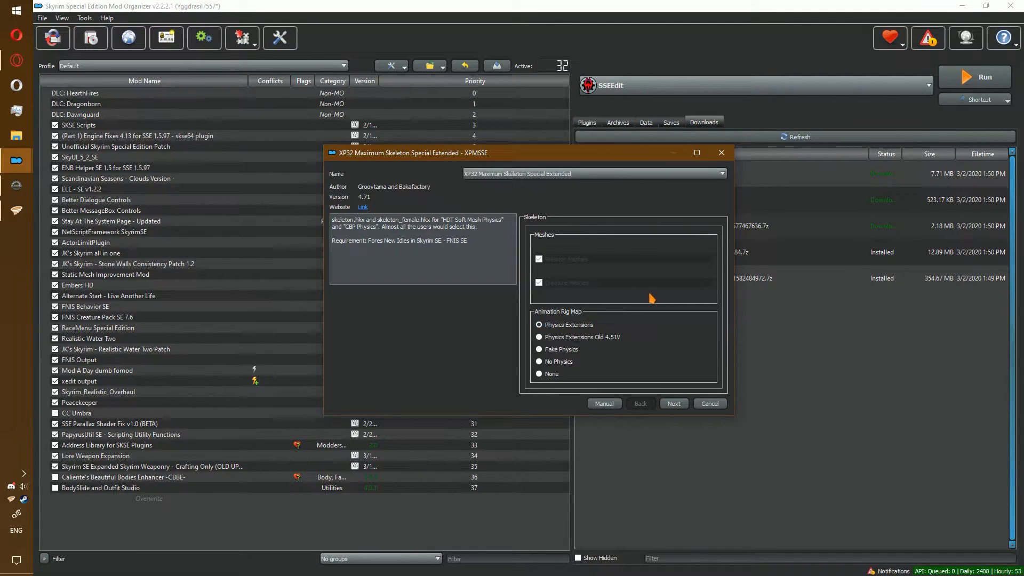
mouse_move(639, 338)
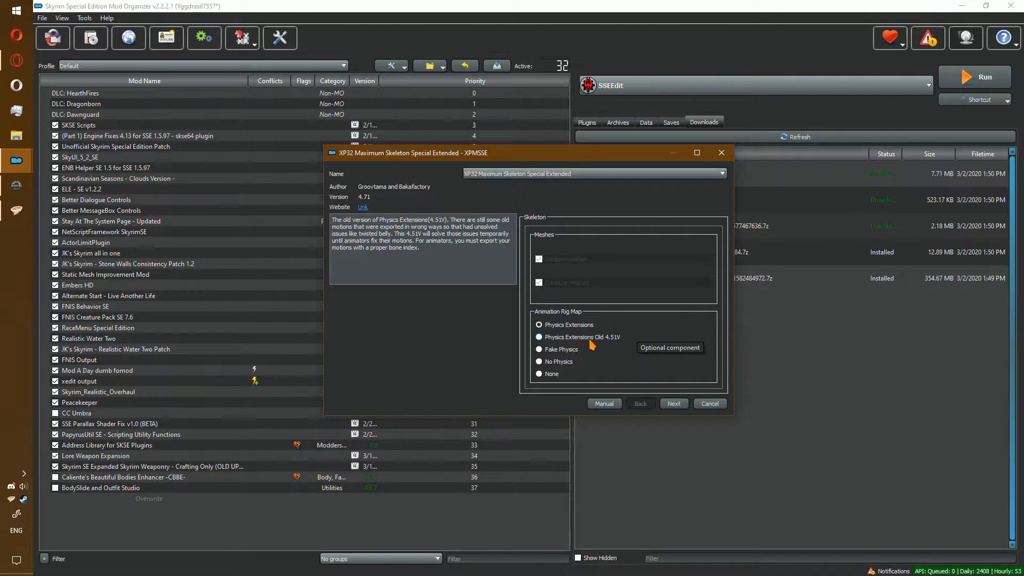
mouse_move(556, 366)
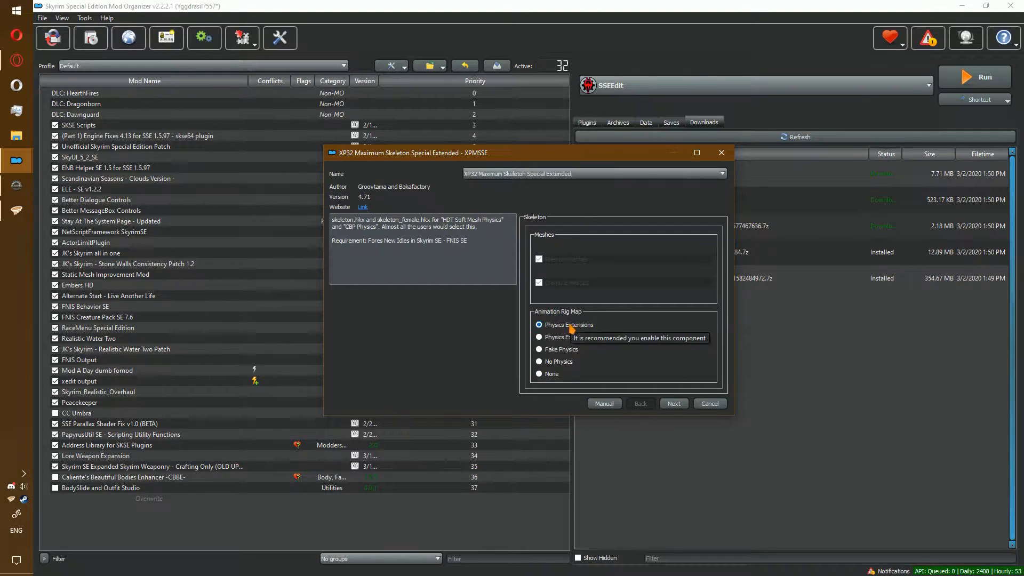
click(674, 403)
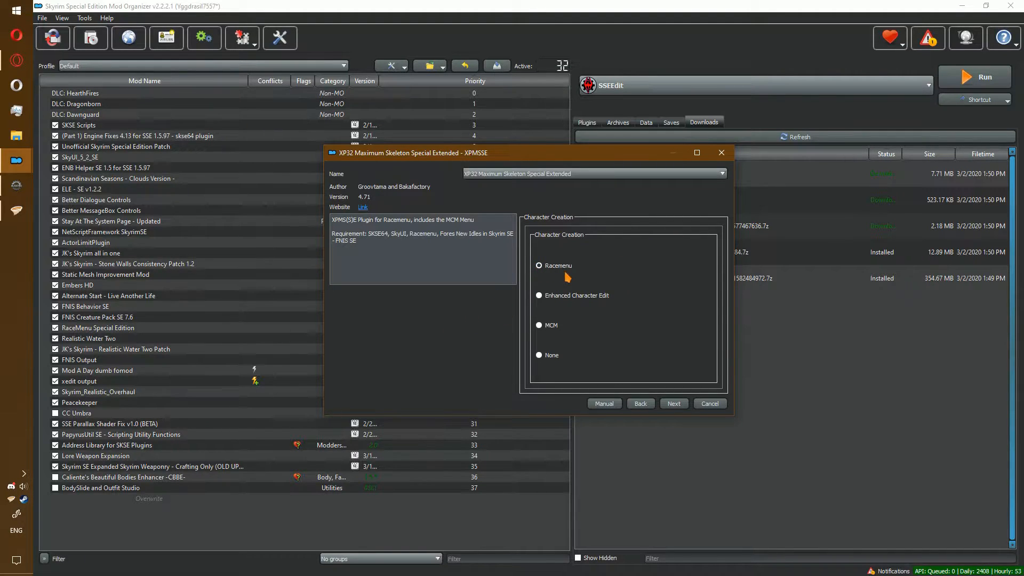
- Accept Racemenu for character creation and None for the NPC weapon style randomizer
click(674, 404)
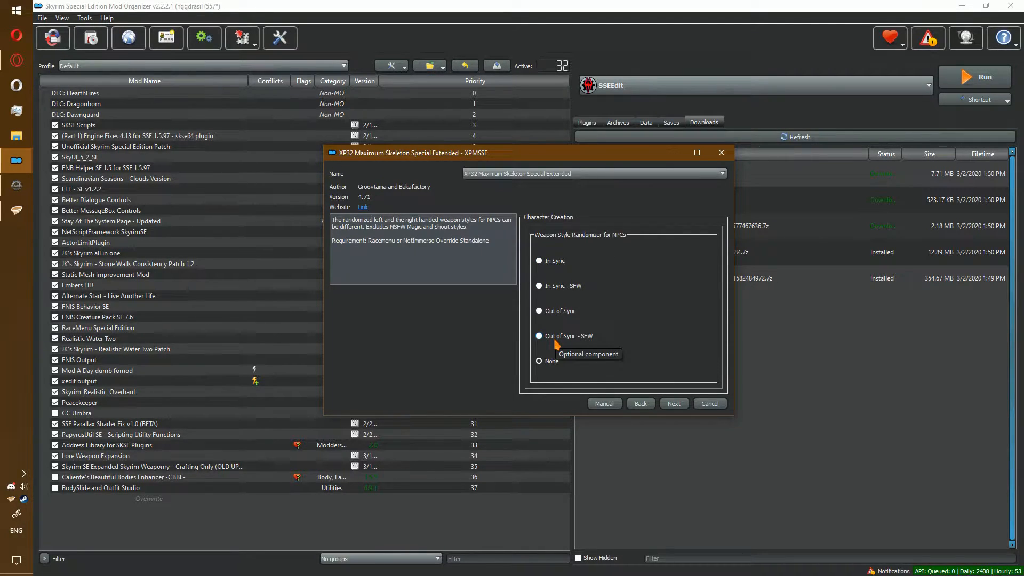
click(674, 404)
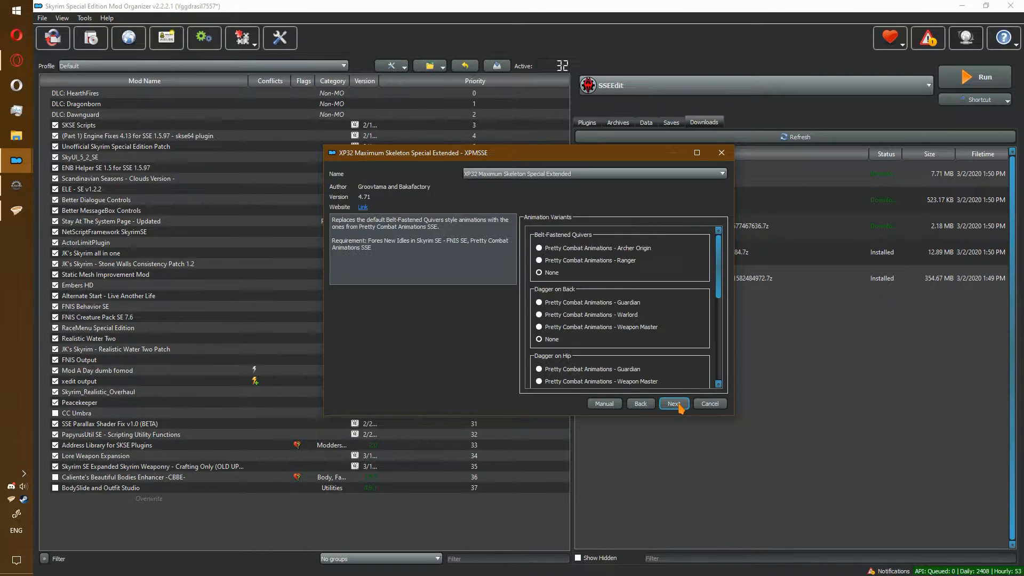
- Review the skeleton installer's animation variants and accept None for every weapon and magic group
scroll(719, 263, down, 5)
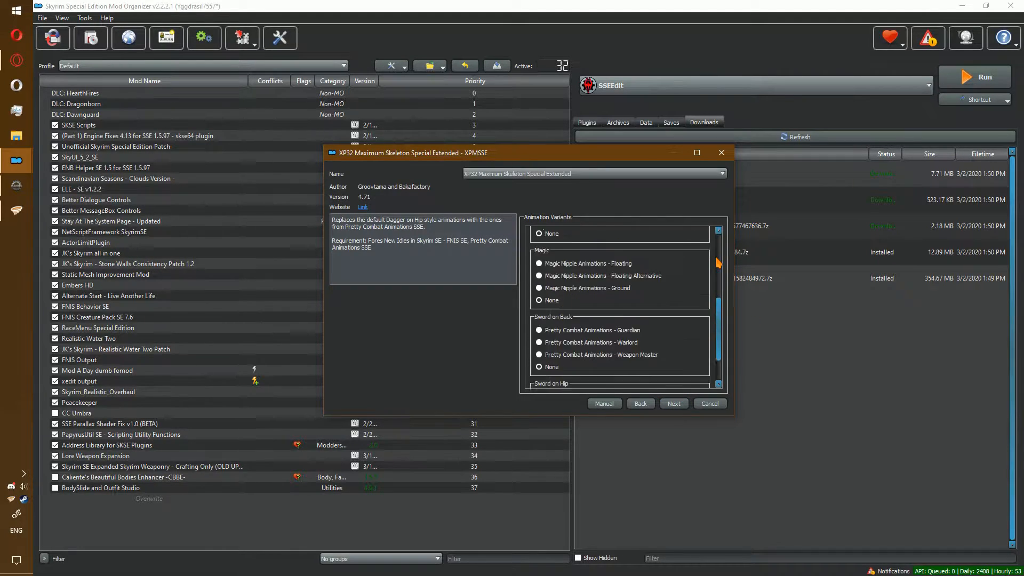
scroll(719, 263, up, 5)
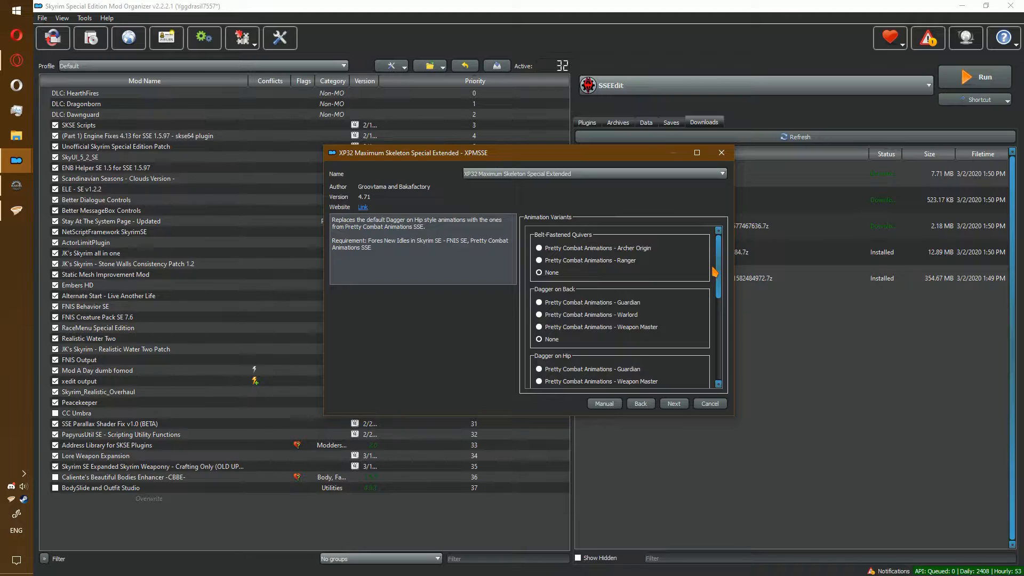
scroll(696, 368, down, 5)
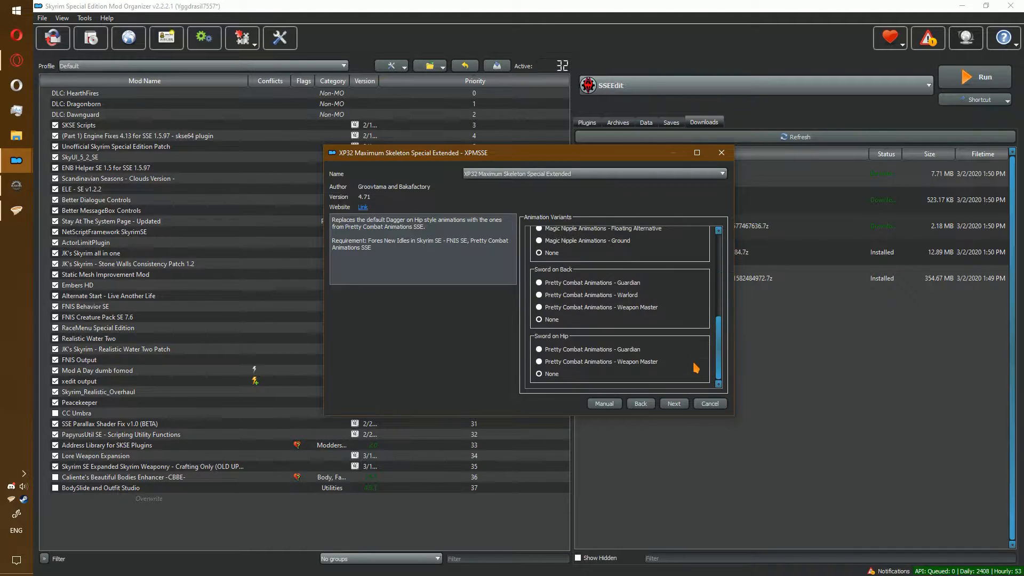
click(673, 404)
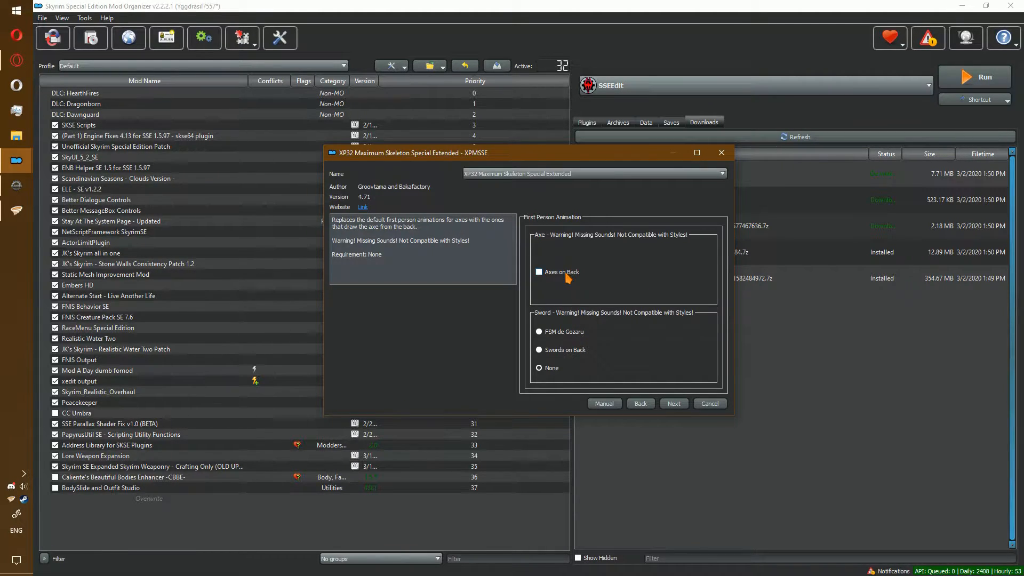
- Keep None for the remaining animation and patch groups, select the Schlongs of Skyrim compatibility patch, and install the XP32 skeleton
click(667, 407)
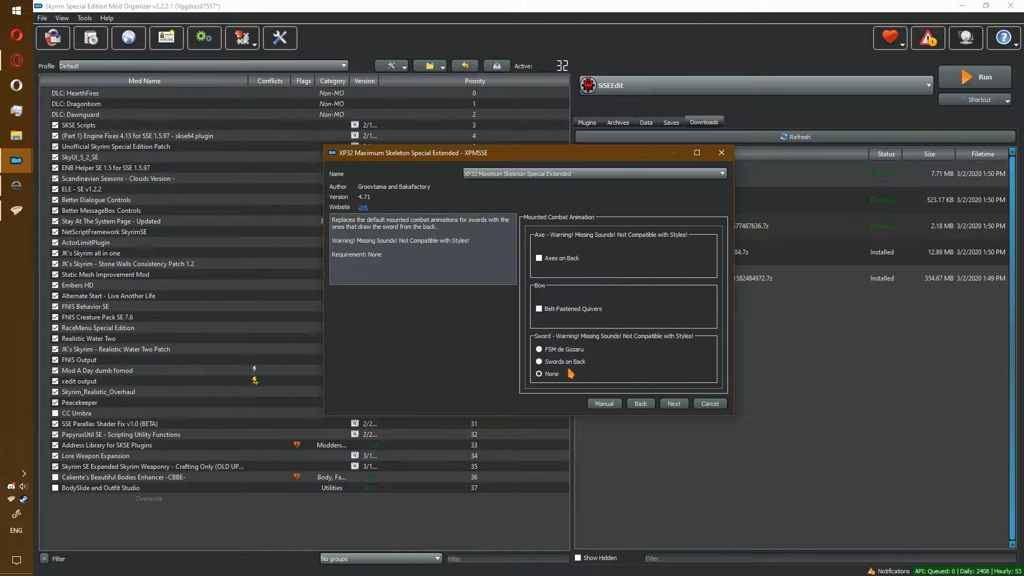
click(668, 406)
click(555, 338)
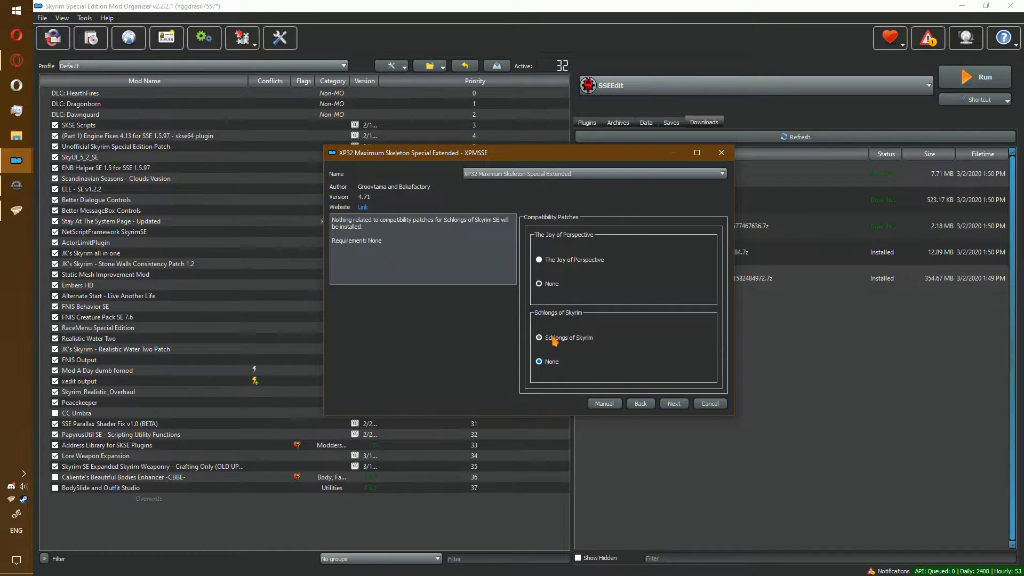
click(673, 404)
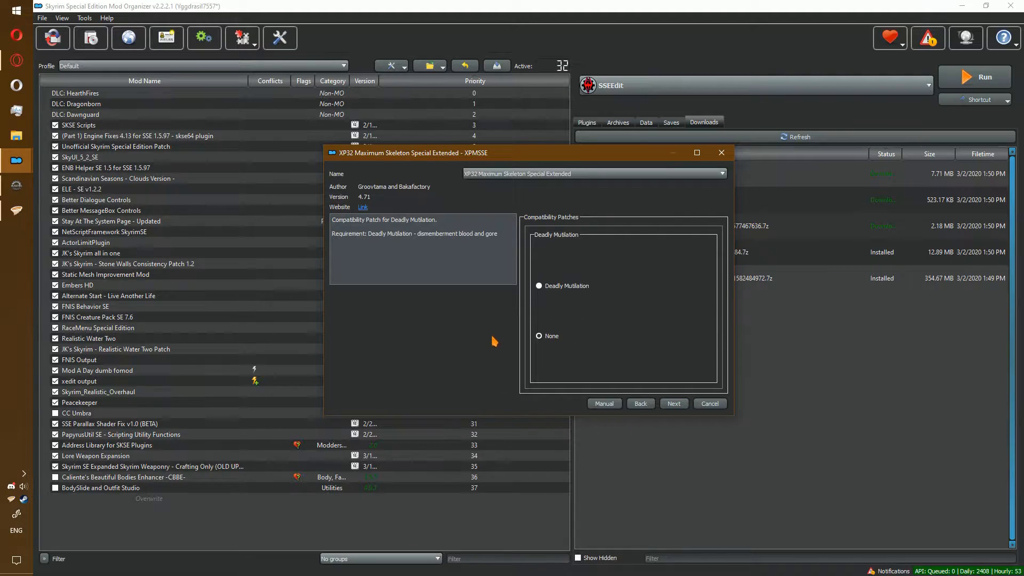
click(673, 403)
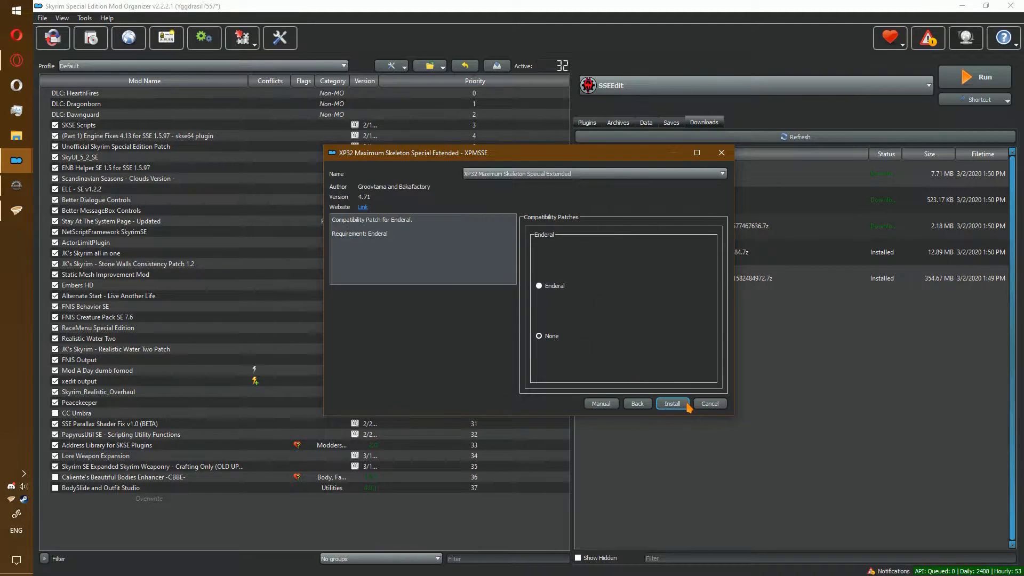
click(673, 404)
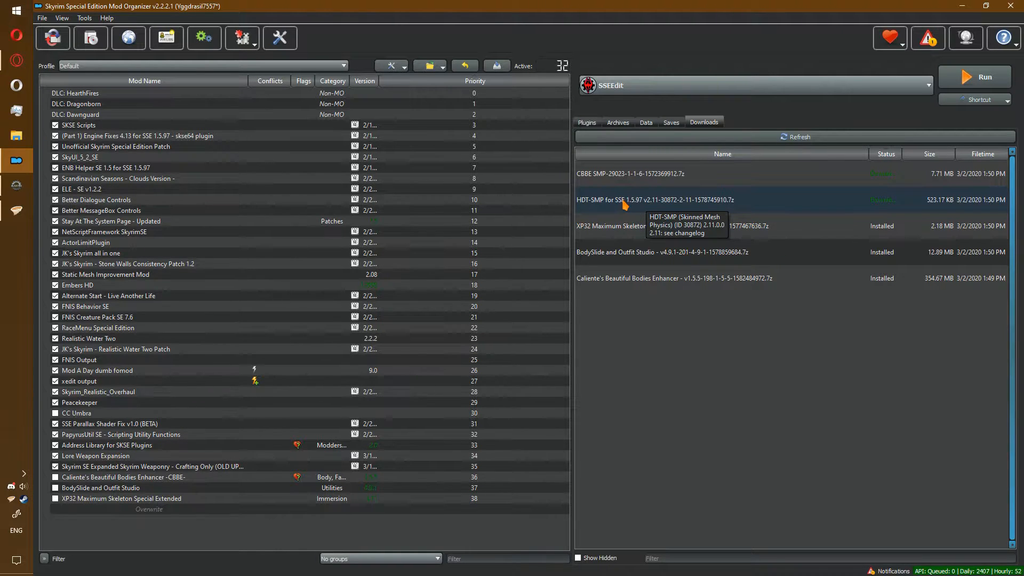
- Install HDT-SMP under its suggested name, and CBBE SMP with Pre-built Body and the None movement option
double_click(626, 202)
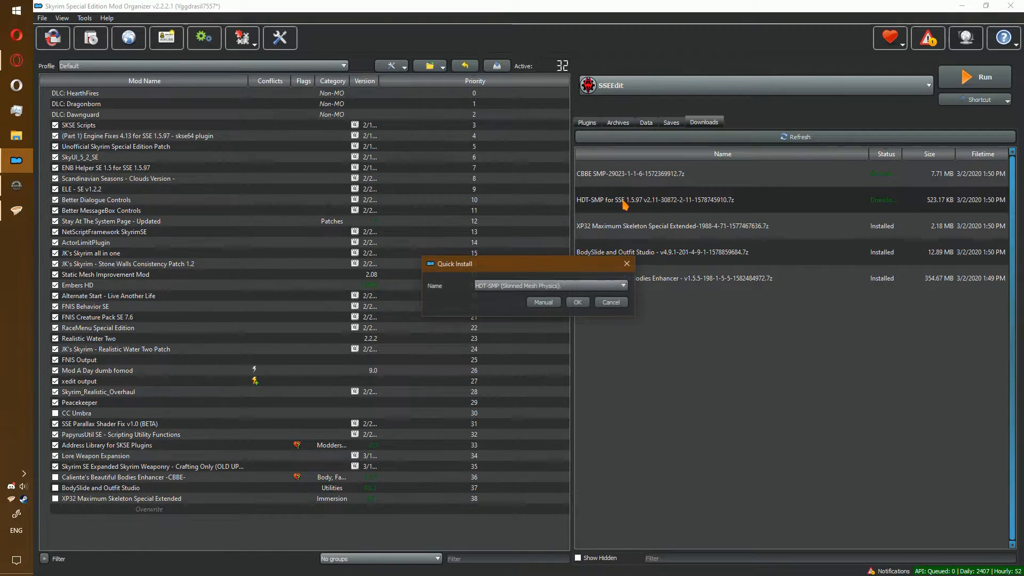
click(577, 305)
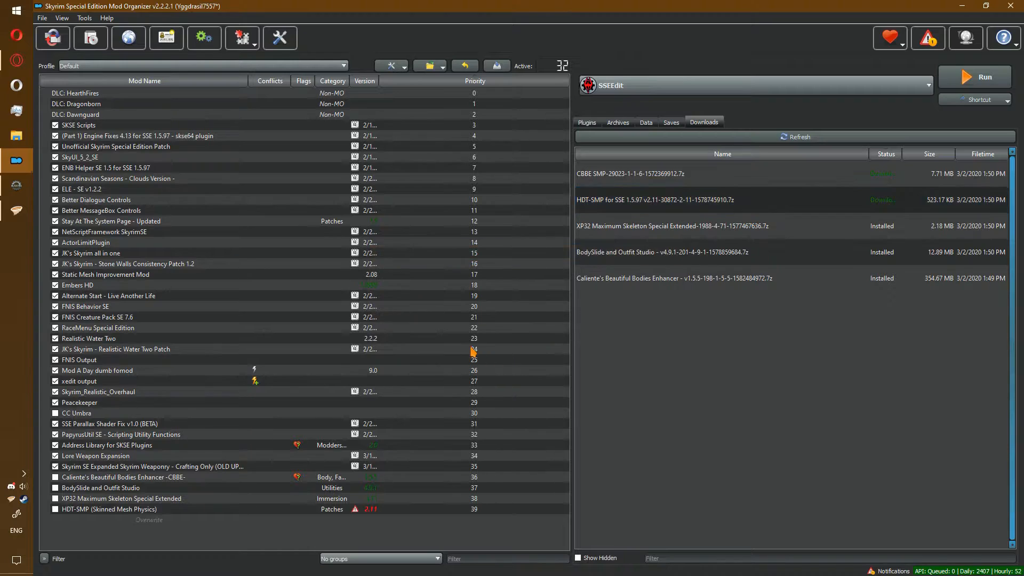
double_click(620, 182)
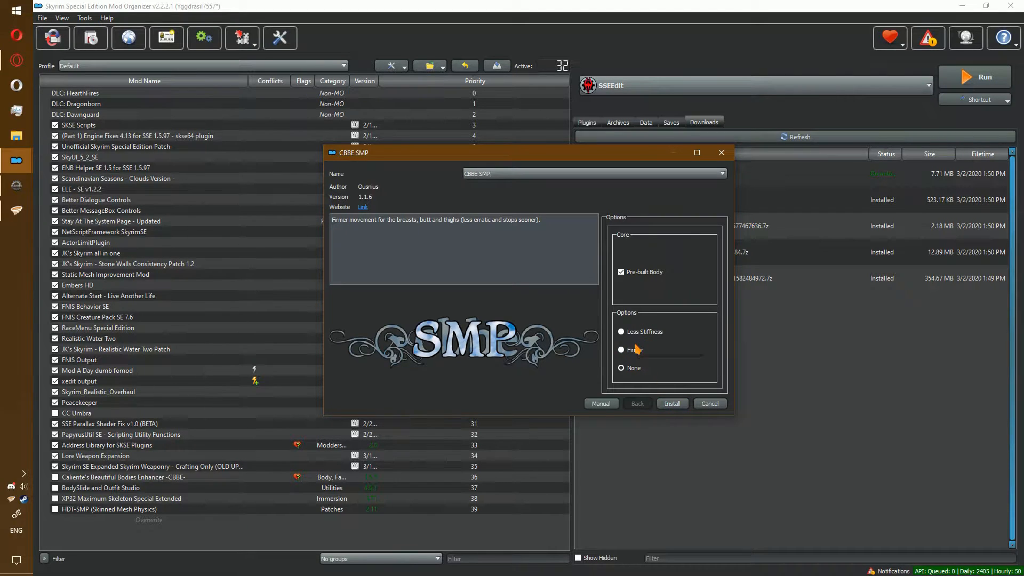
click(662, 403)
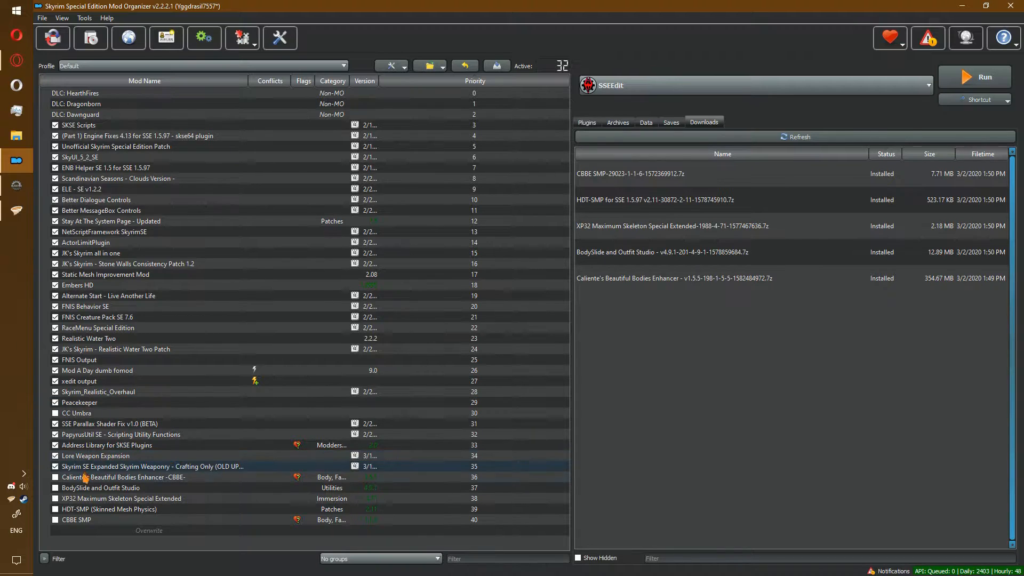
- Enable the CBBE, BodySlide and Outfit Studio, XP32 skeleton, HDT-SMP and CBBE SMP mods
click(56, 478)
click(59, 489)
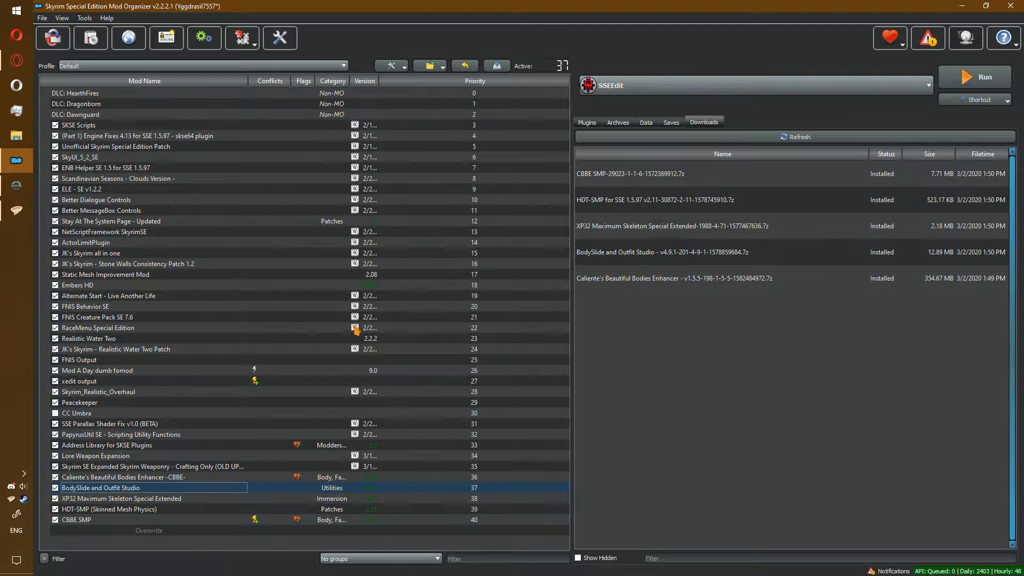
- Add BodySlide x64.exe from the CalienteTools BodySlide data folder as an executable named BodySlide x64
click(646, 123)
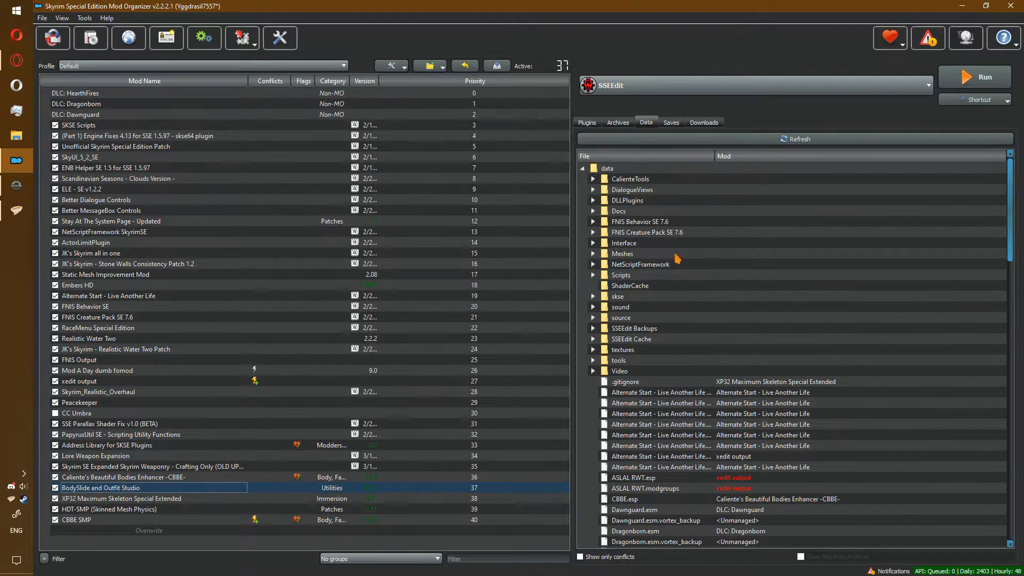
click(593, 180)
click(604, 190)
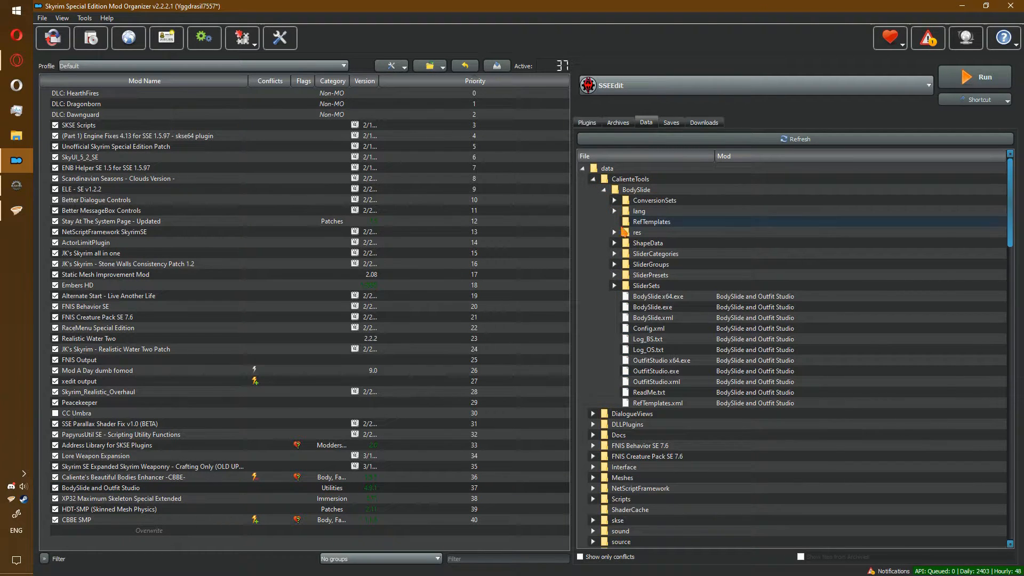
right_click(690, 305)
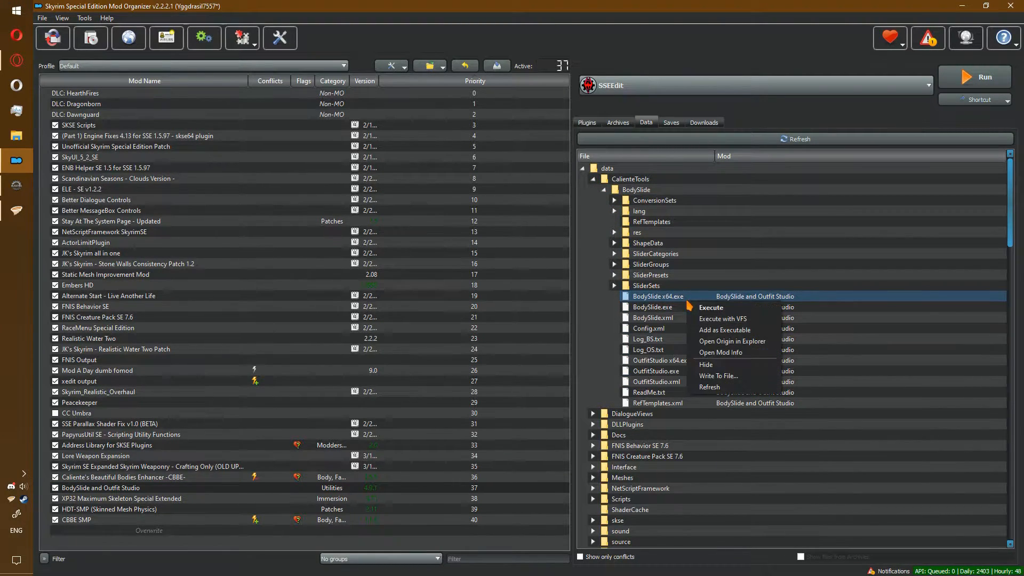
click(718, 330)
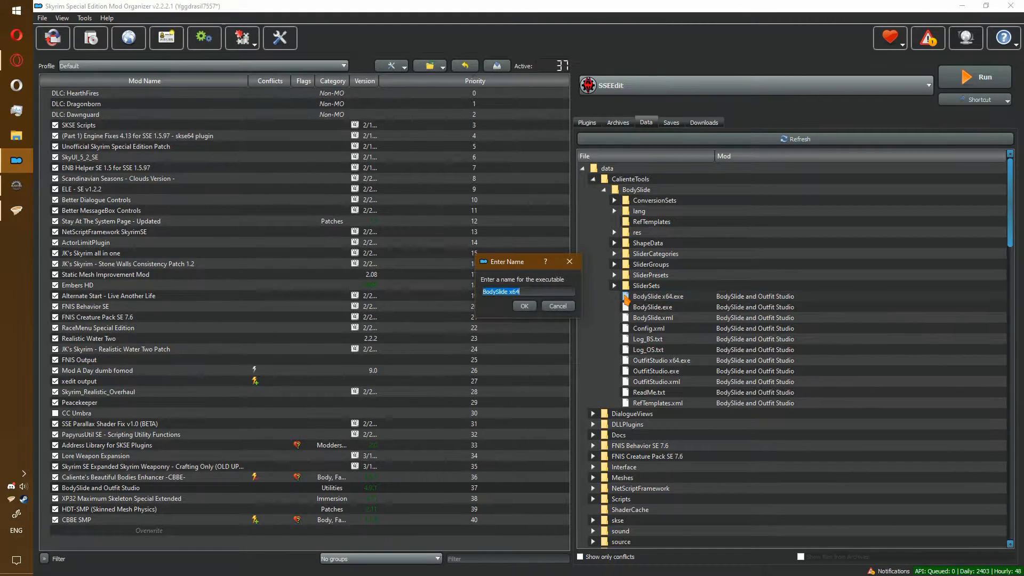
click(524, 306)
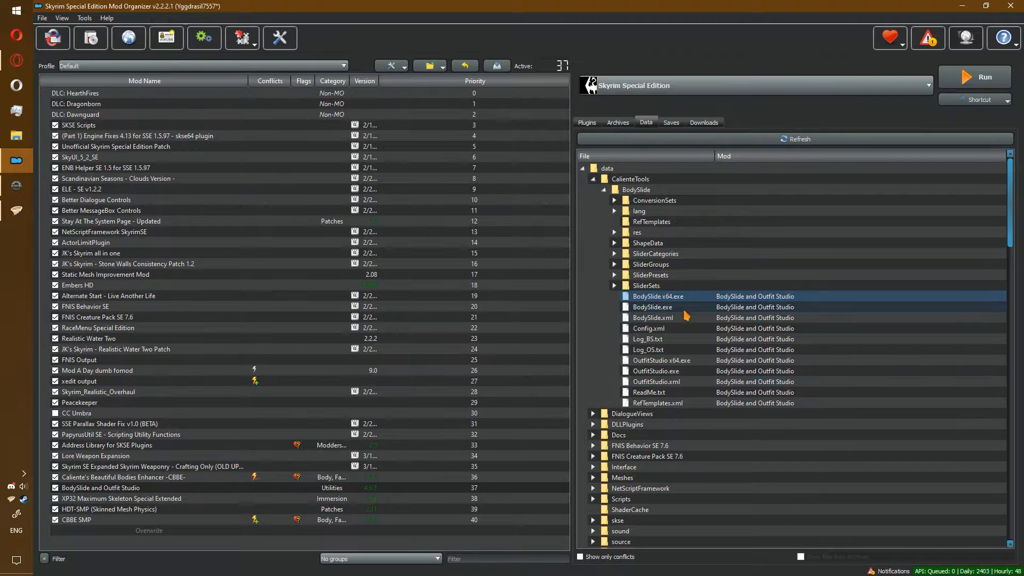
click(592, 177)
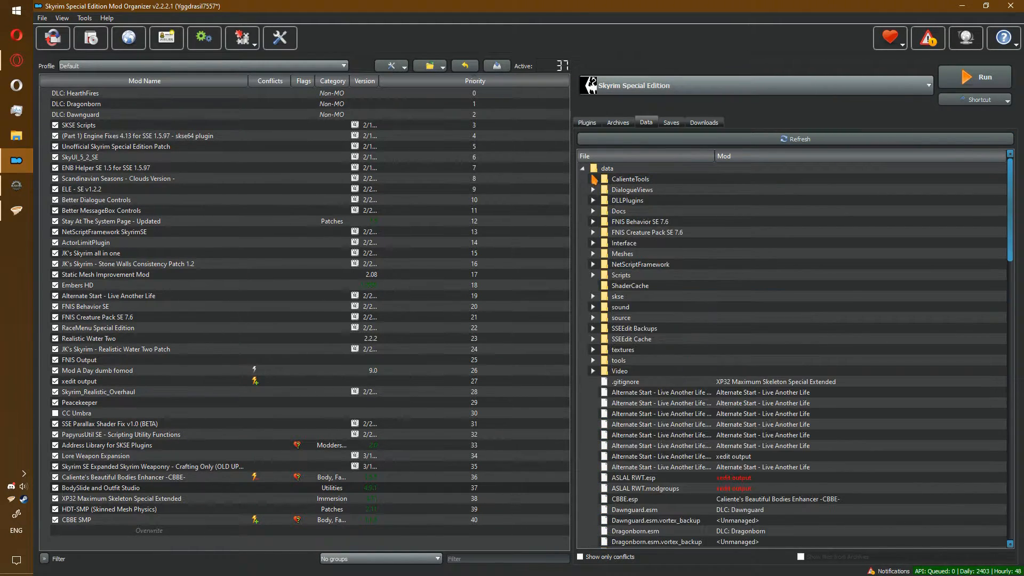
- Run GenerateFNISforUsers, enable the SKELETON Arm Fix patch, update the FNIS behavior and exit the generator
click(640, 86)
click(675, 274)
click(975, 77)
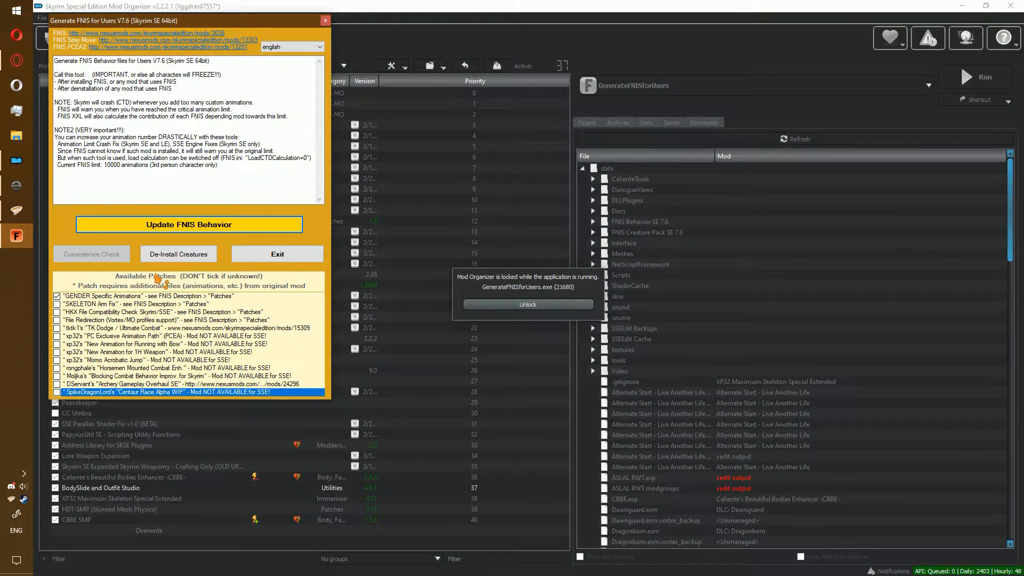
click(57, 304)
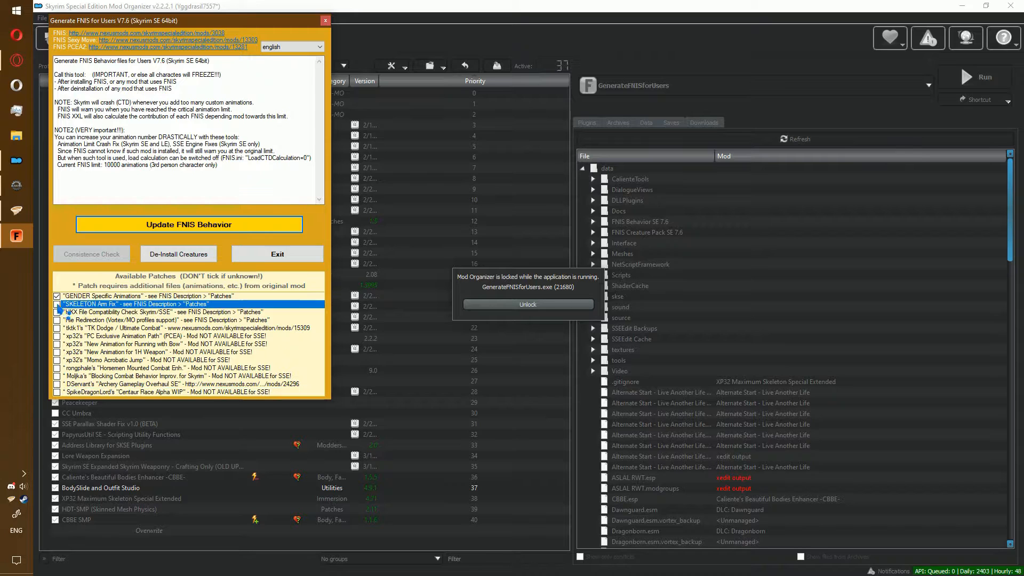
click(179, 228)
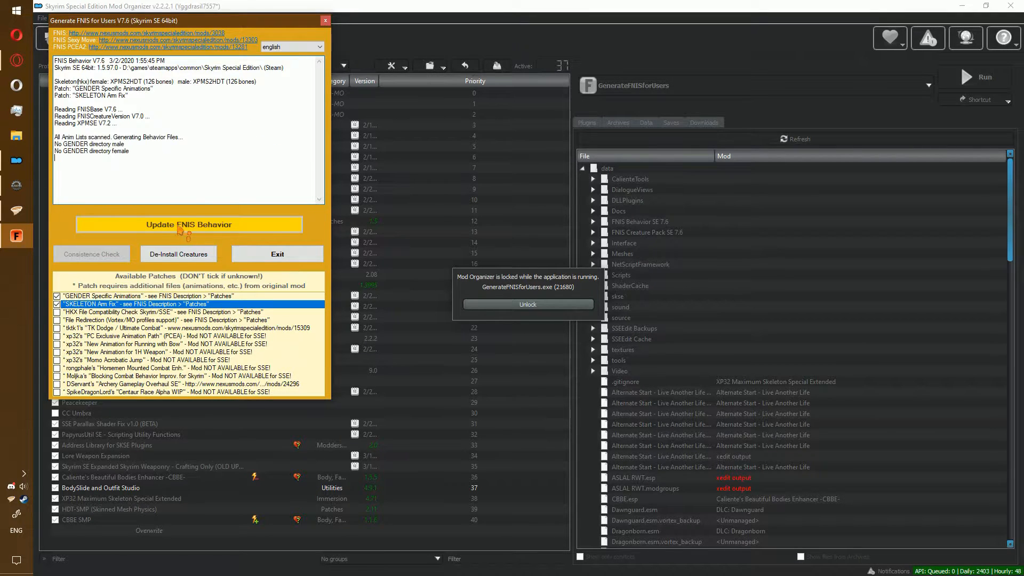
click(277, 254)
- Move the FNIS Output mod to the end of the mod order and run SSEEdit VQSC
click(150, 360)
drag(268, 365, 263, 520)
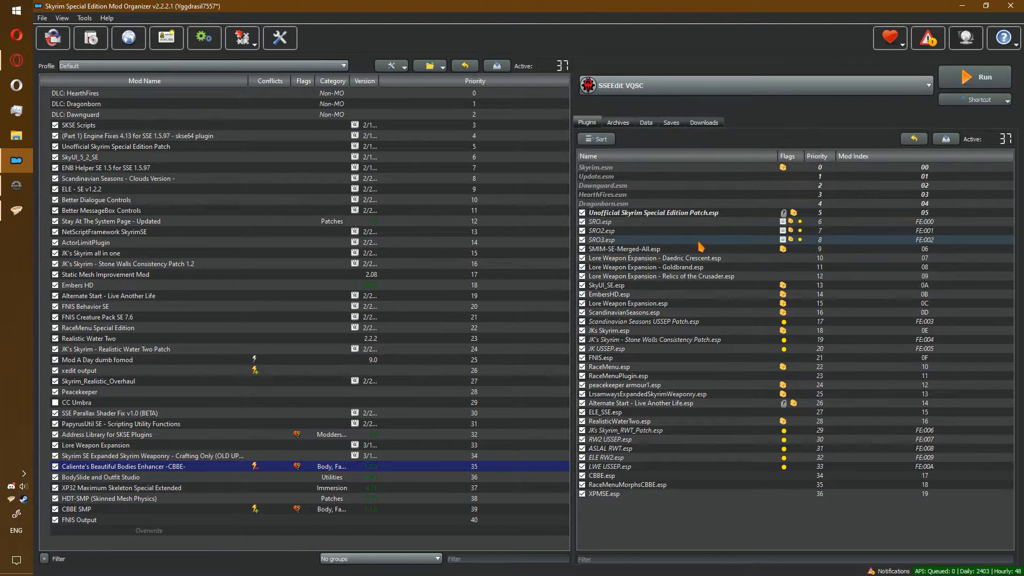
click(999, 80)
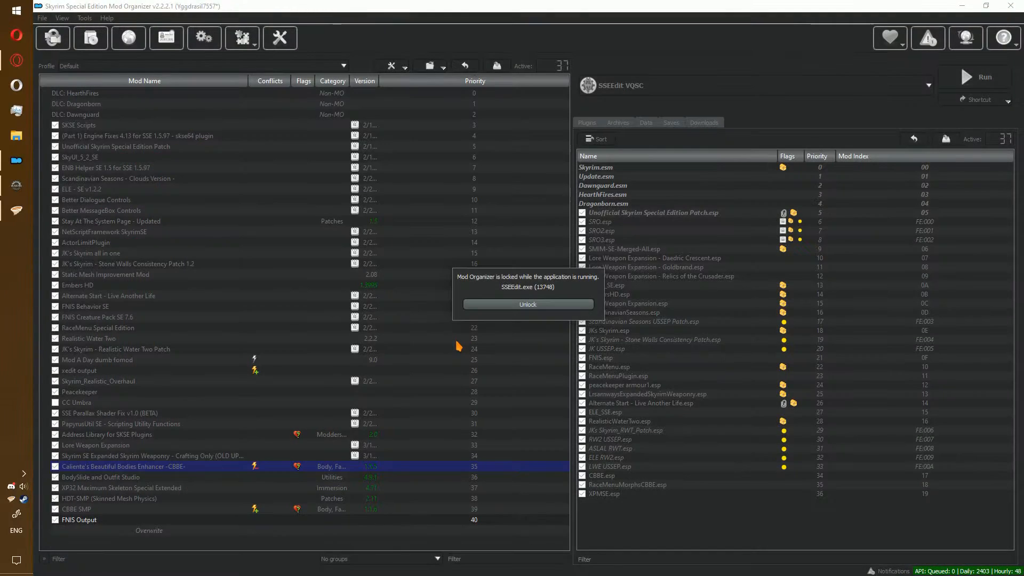
- Launch BodySlide x64 with Skyrim Special Edition as the target game and maximize its window
click(640, 86)
scroll(640, 183, down, 1)
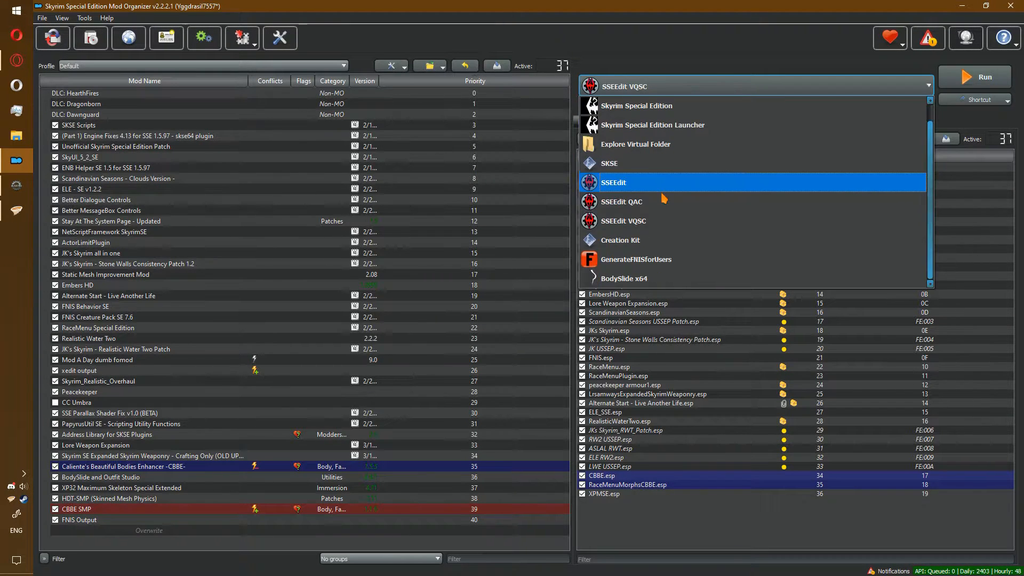
click(689, 282)
click(975, 76)
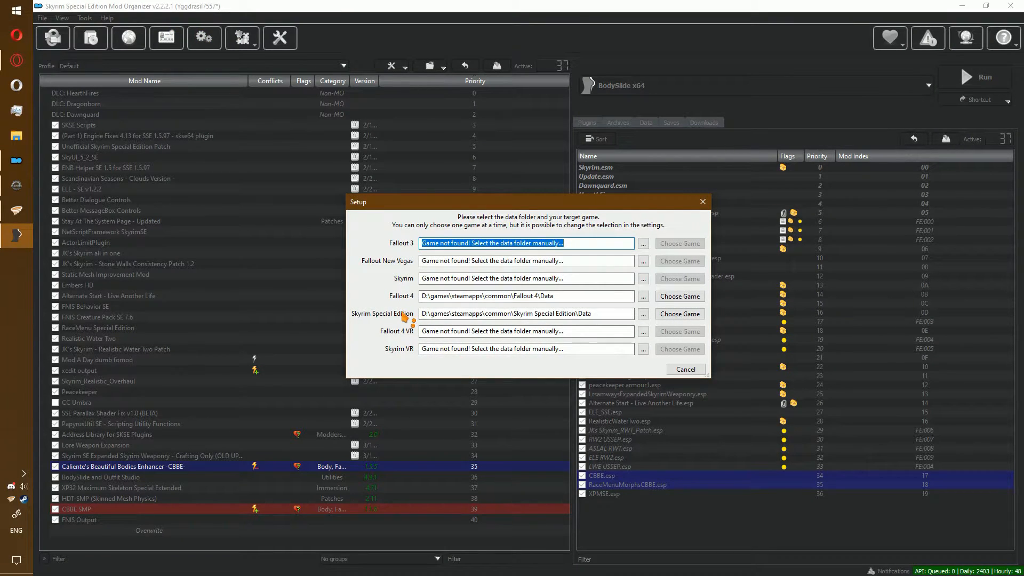
click(680, 315)
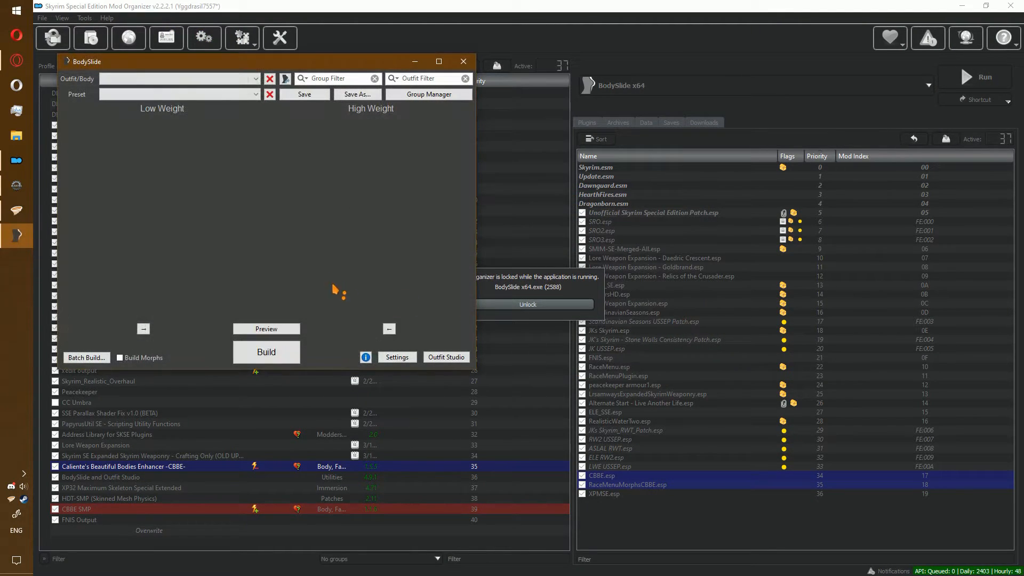
click(440, 62)
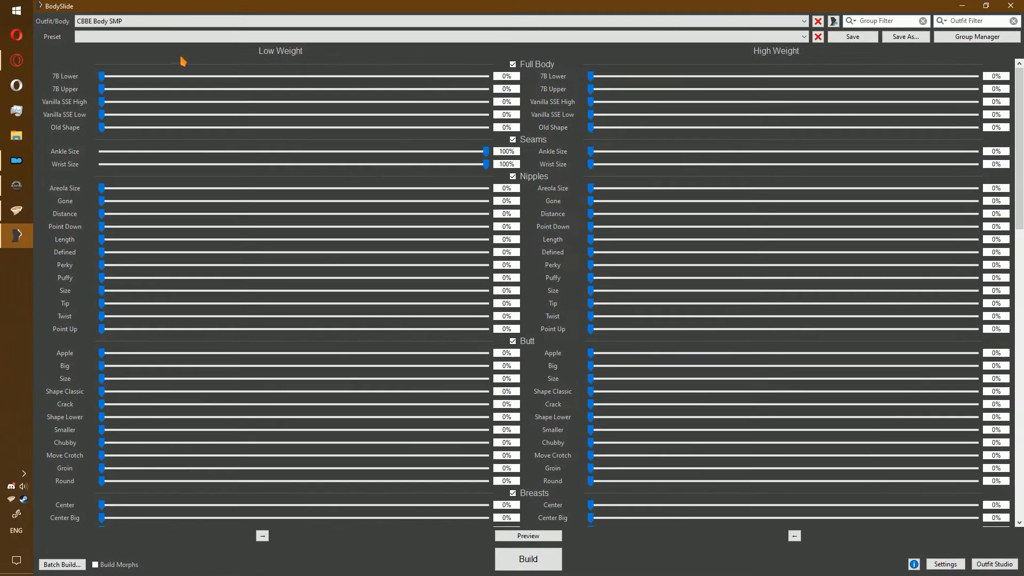
- Choose CBBE Underwear Physics as the outfit and check it in the preview
click(128, 21)
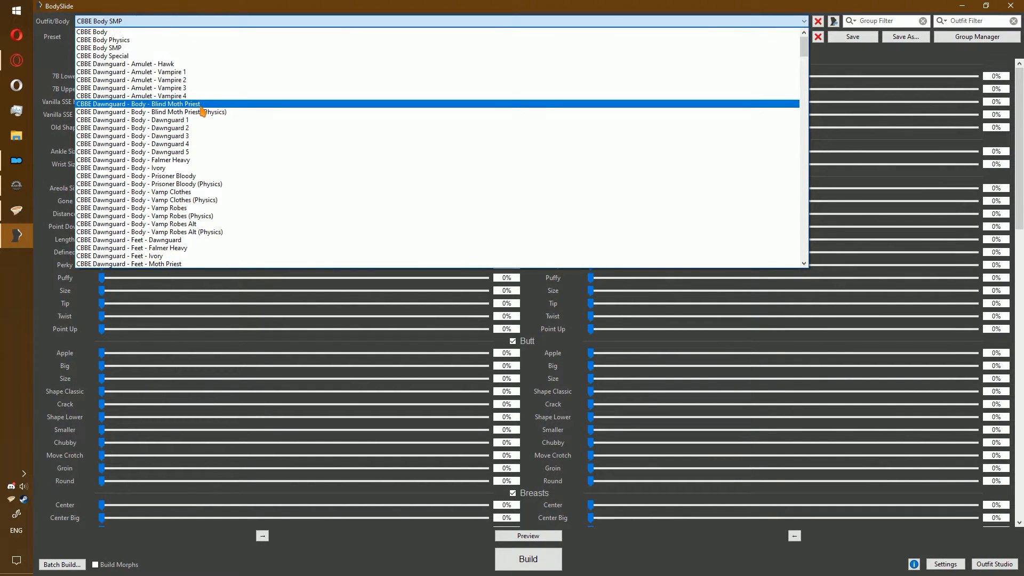
scroll(136, 48, up, 2)
scroll(155, 106, down, 20)
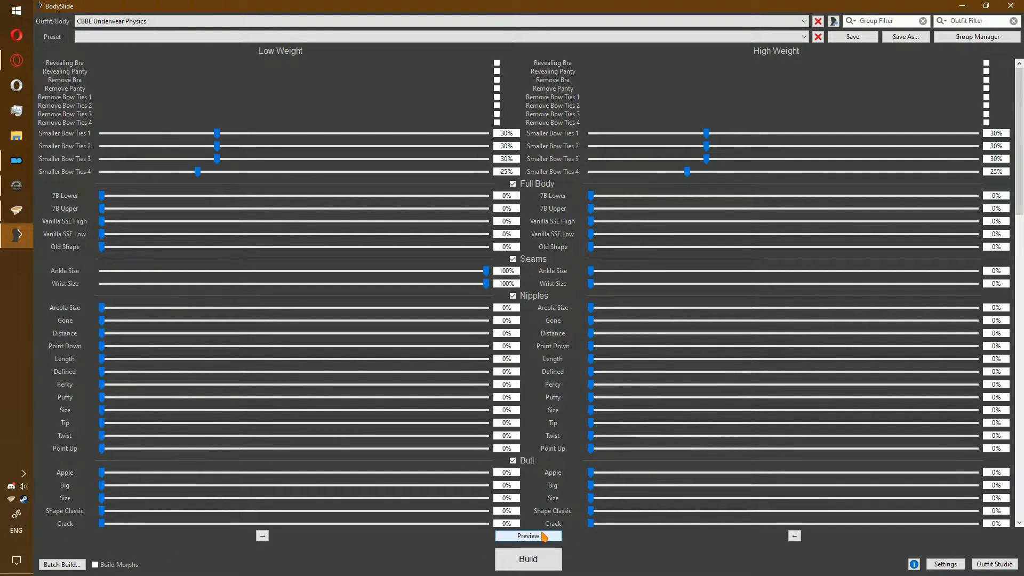
click(513, 536)
mouse_move(280, 210)
mouse_down()
mouse_move(343, 256)
mouse_move(271, 216)
mouse_up()
click(425, 62)
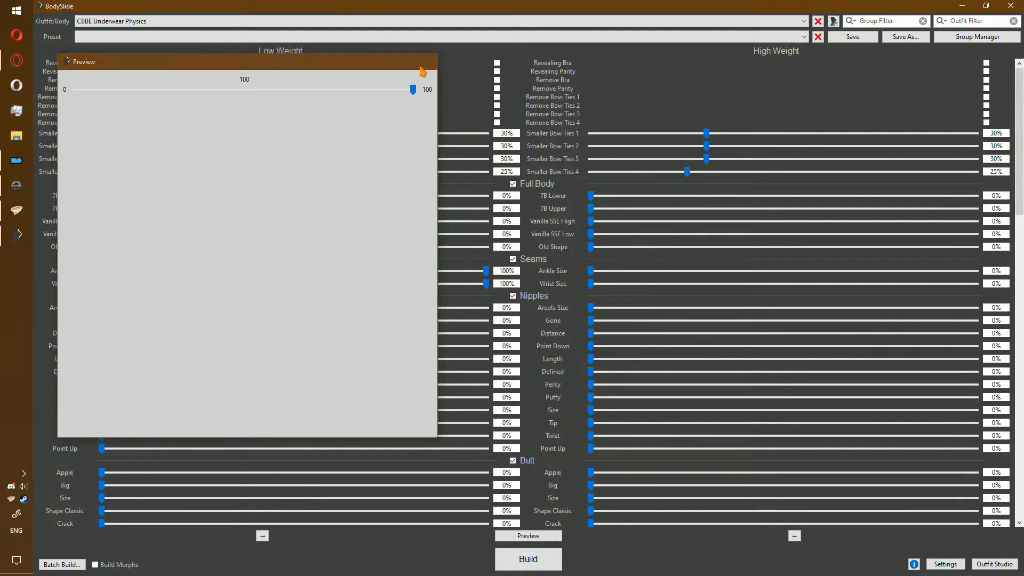
- Look through the CBBE Vanilla entries among the available outfits
click(240, 22)
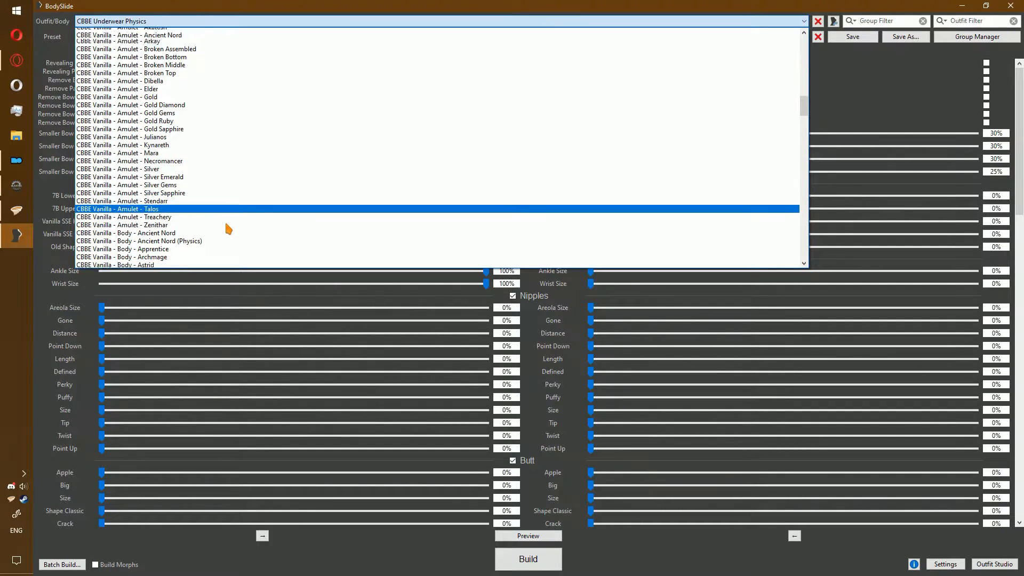
scroll(224, 213, down, 14)
scroll(224, 176, down, 15)
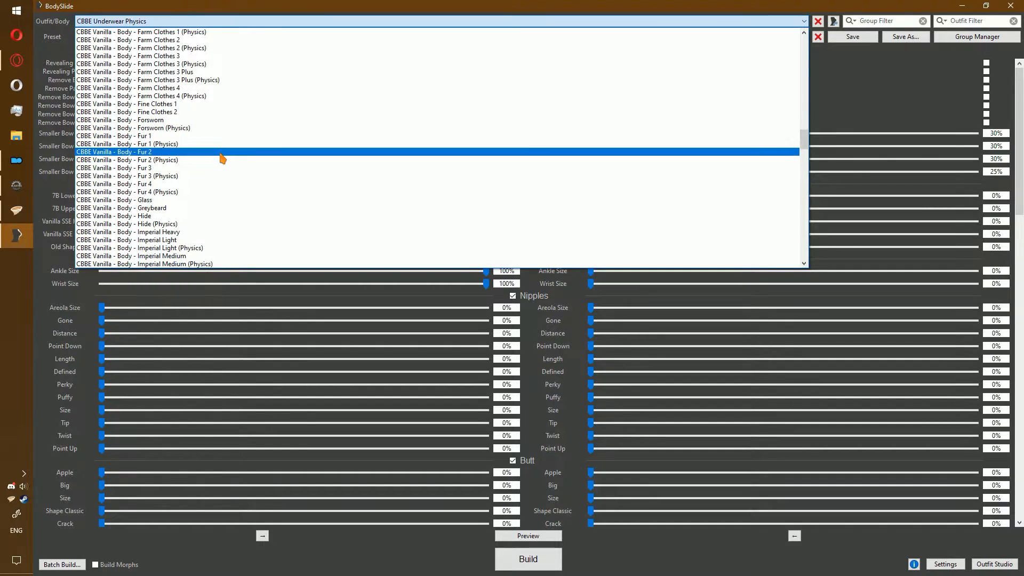
click(176, 21)
- Apply the CBBE Slim preset with Build Morphs enabled and preview the resulting shape
click(176, 37)
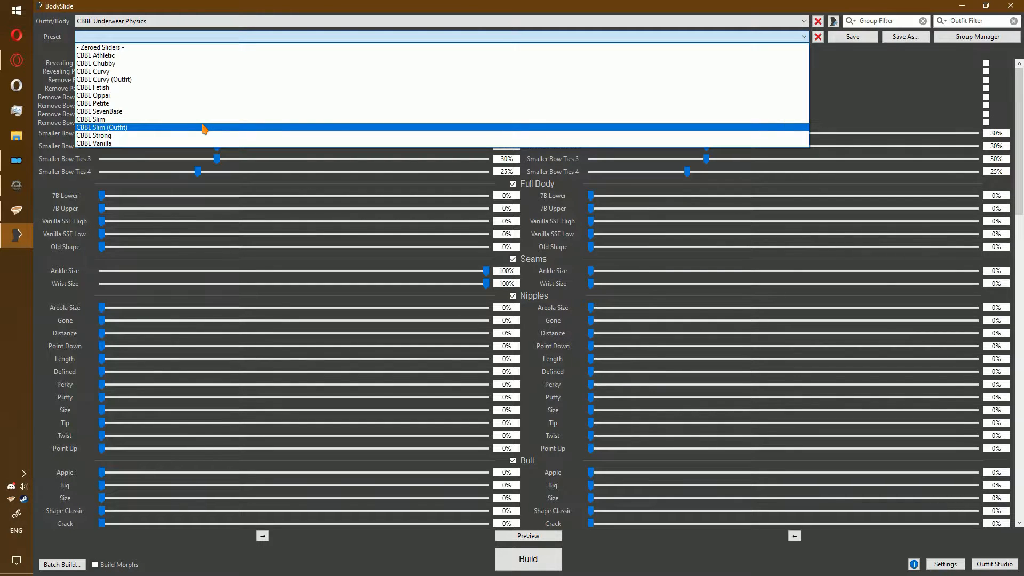
click(204, 119)
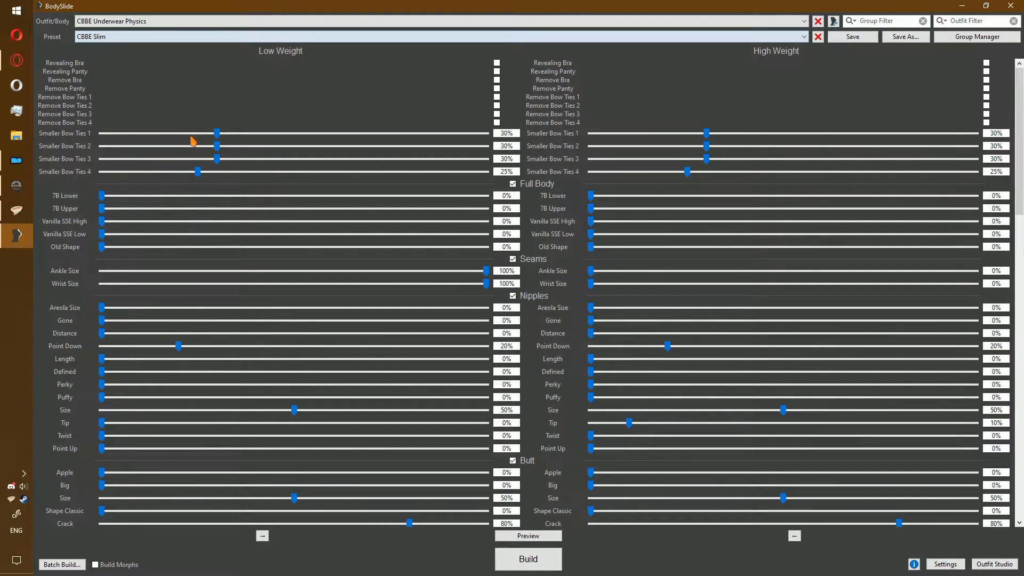
click(516, 535)
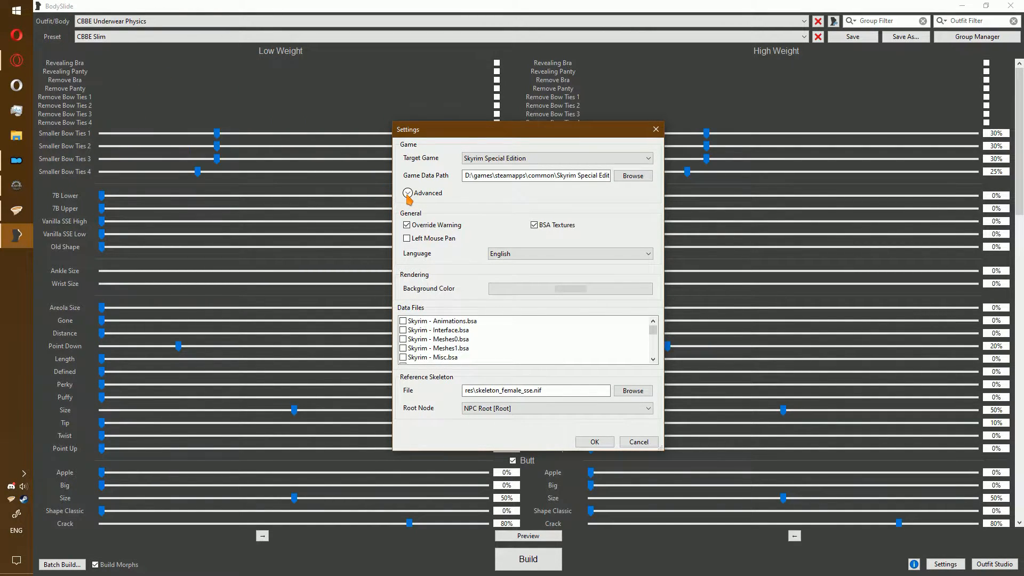
- Set the advanced output path in the settings to D:\games\mo2 sse\mods\Bodyslide Output and accept the settings
click(408, 194)
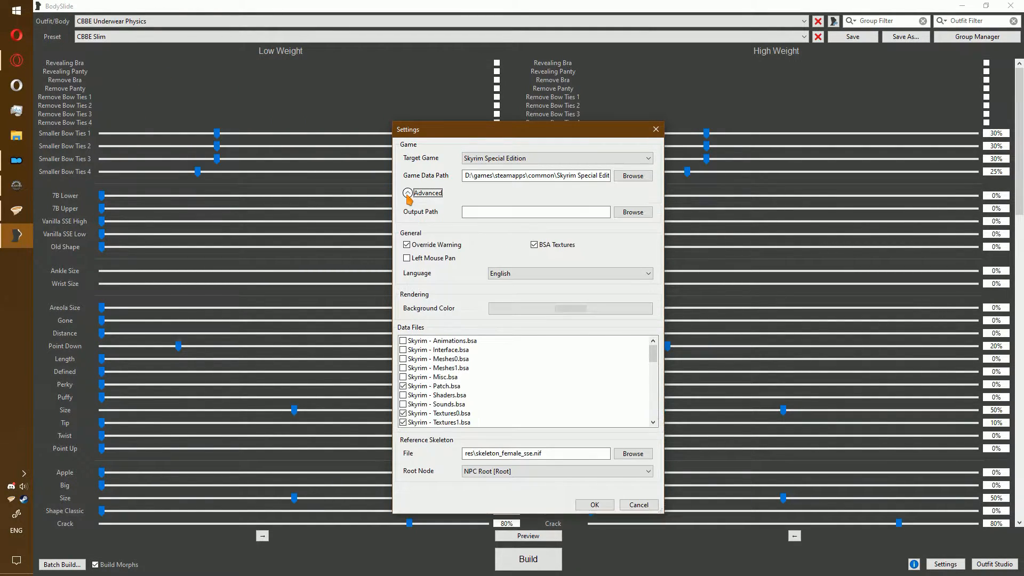
click(633, 211)
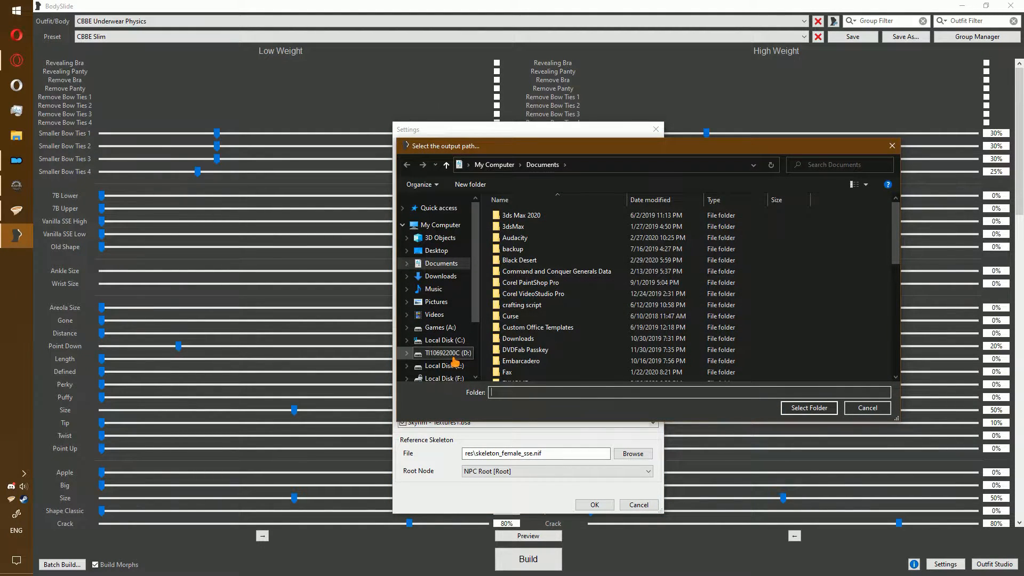
click(444, 353)
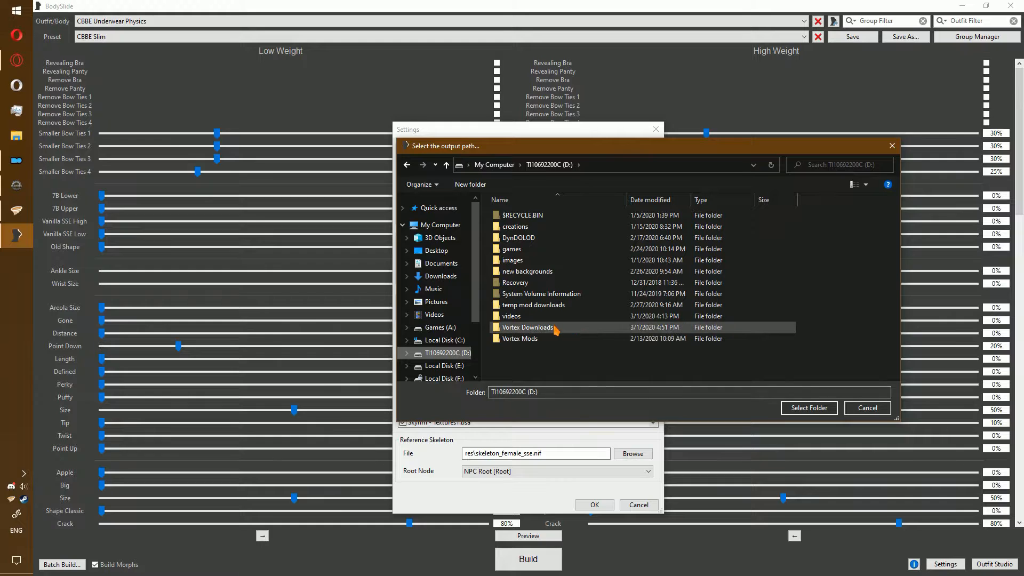
double_click(551, 338)
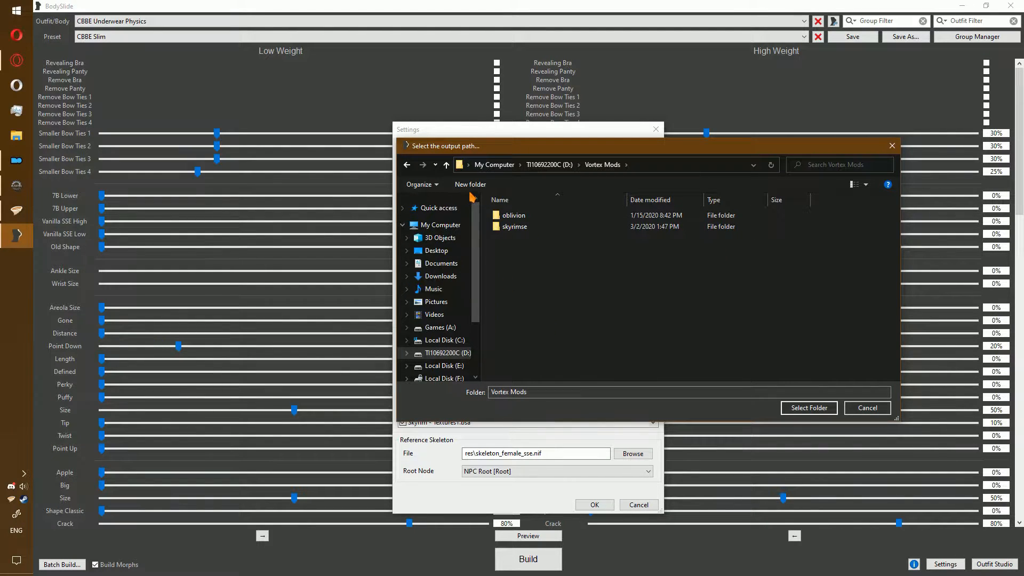
double_click(515, 227)
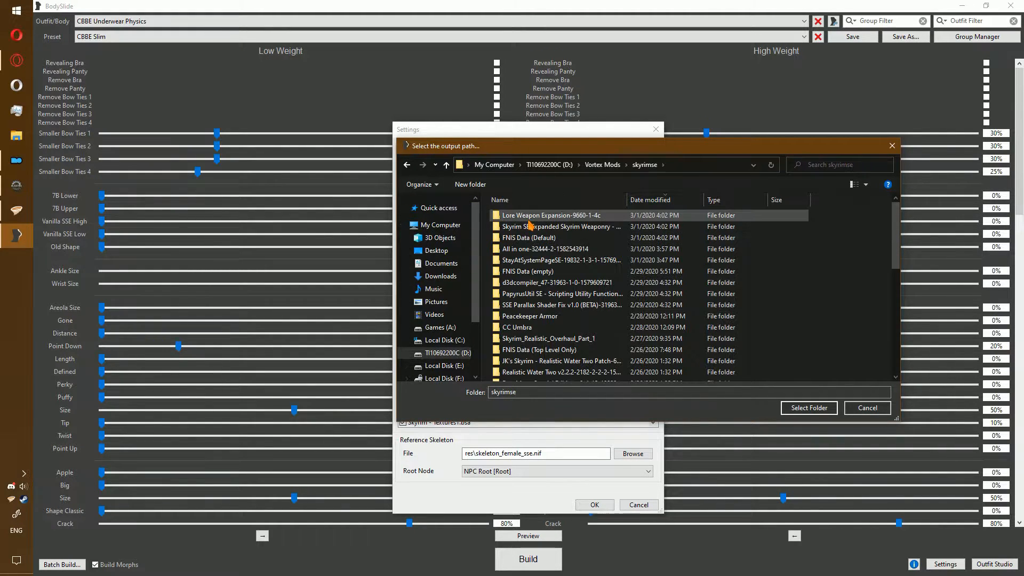
click(471, 184)
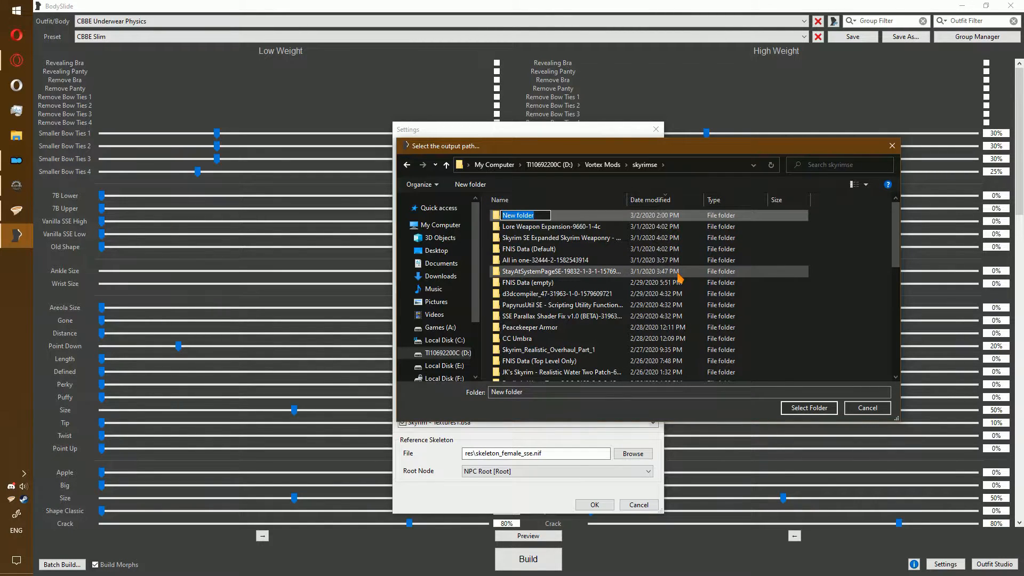
text(Body)
key(Escape)
key(Escape)
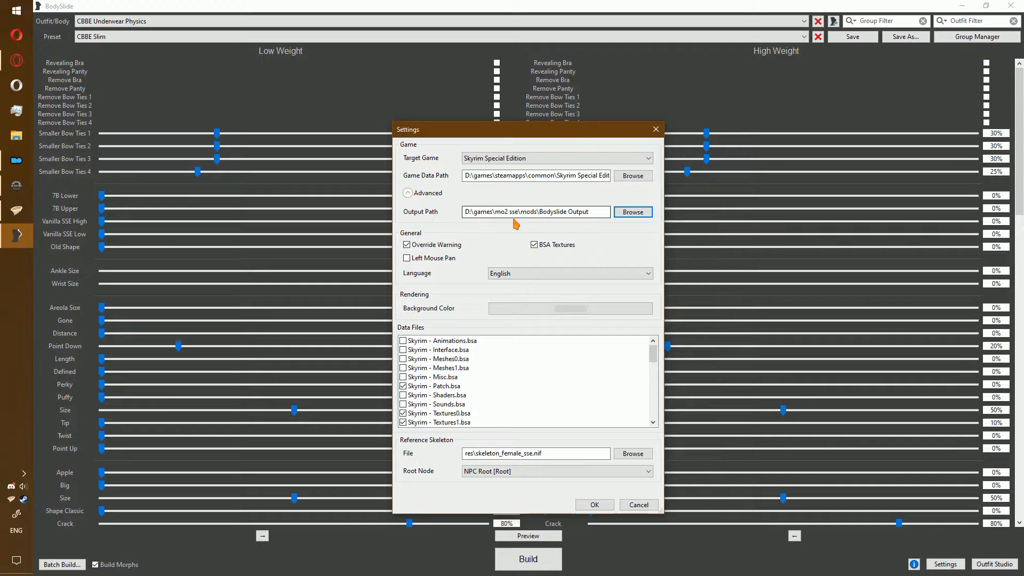
click(596, 505)
- Start a batch build of all listed outfits with CBBE Body SMP as output set #1
click(61, 564)
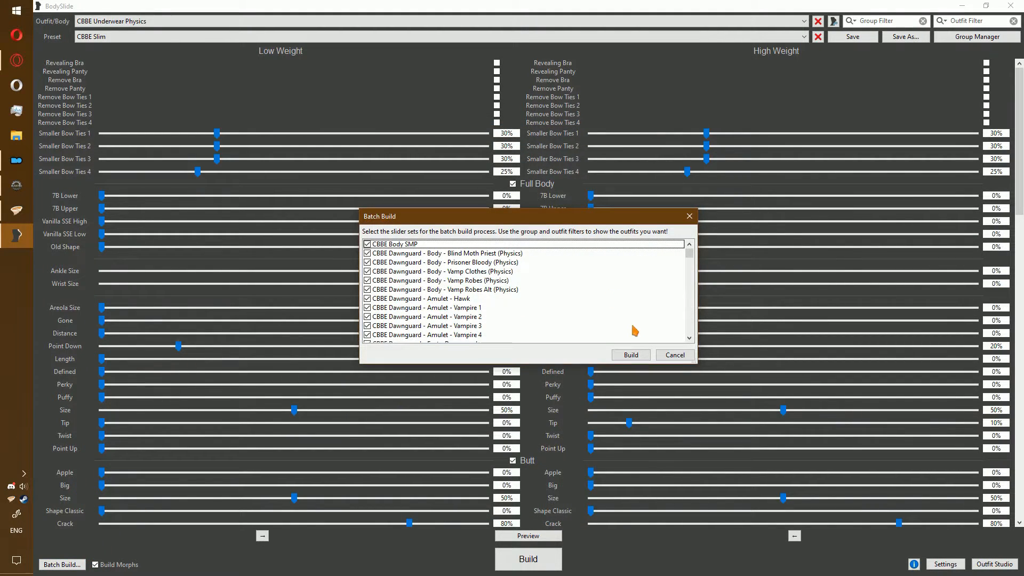
click(636, 358)
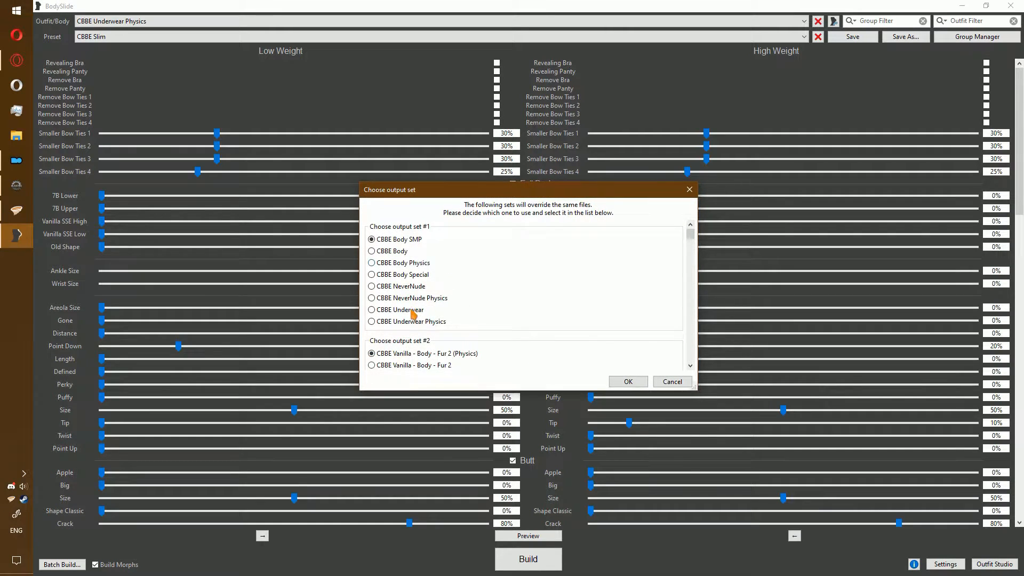
scroll(528, 352, down, 2)
click(629, 382)
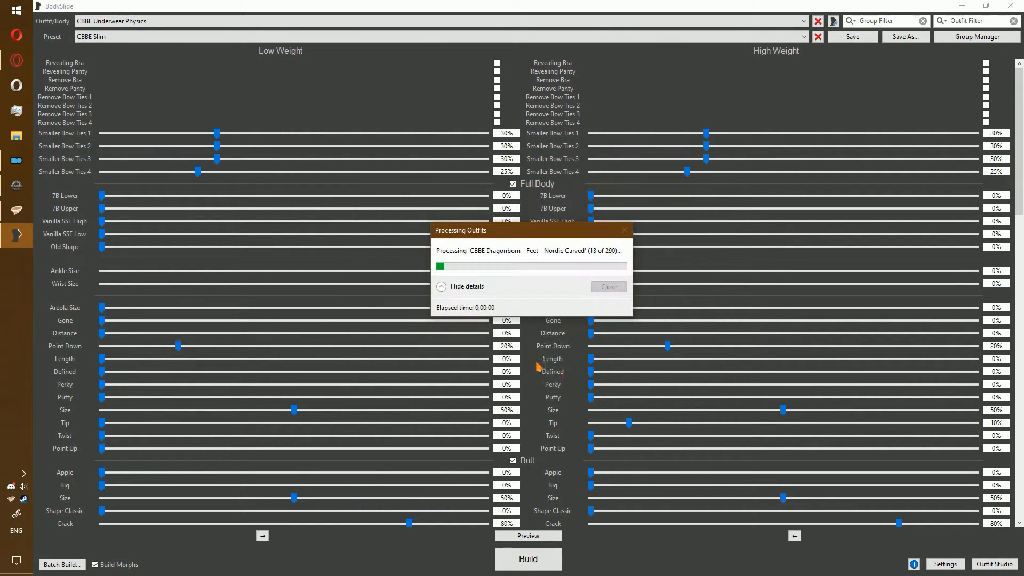
click(425, 59)
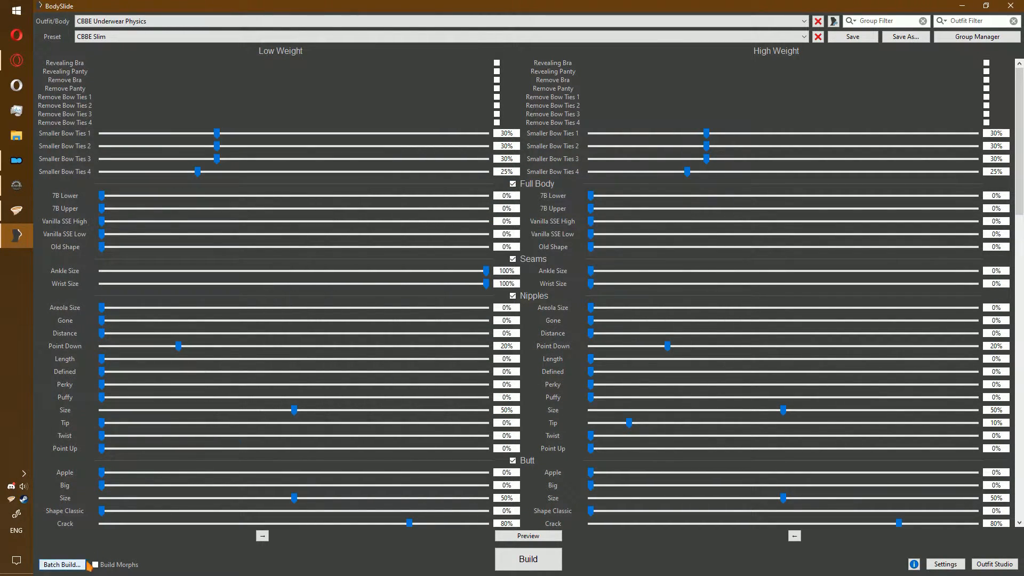
- Batch build all listed outfits, using CBBE Underwear Physics for output set #1 and the Physics variants for the remaining output sets
click(81, 567)
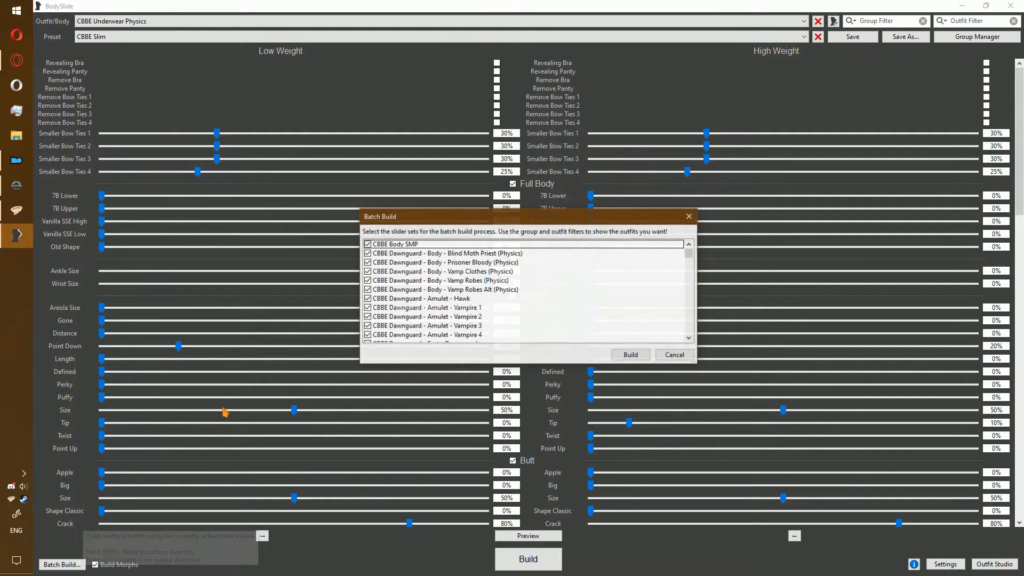
click(629, 354)
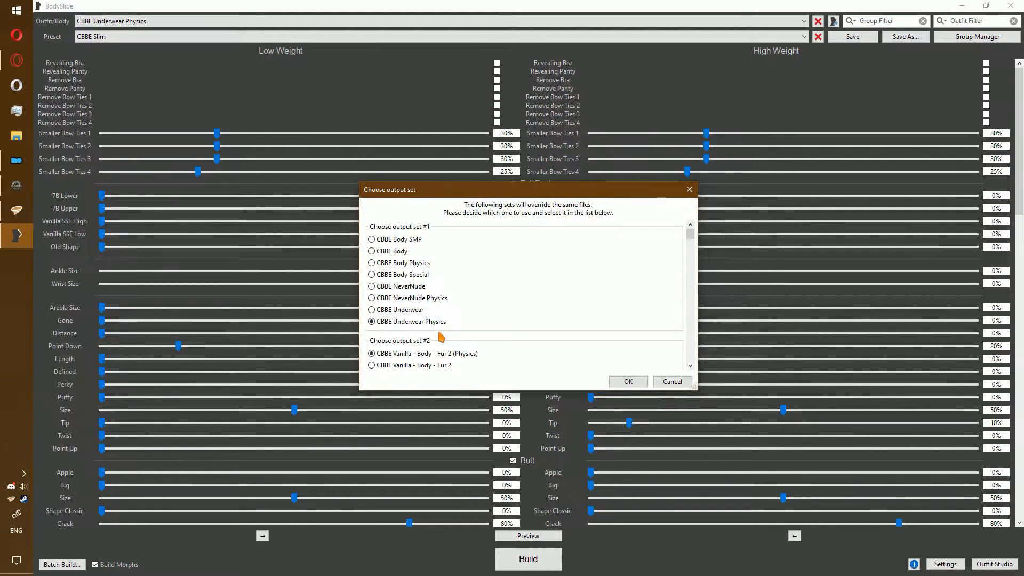
scroll(441, 336, down, 3)
scroll(452, 282, down, 10)
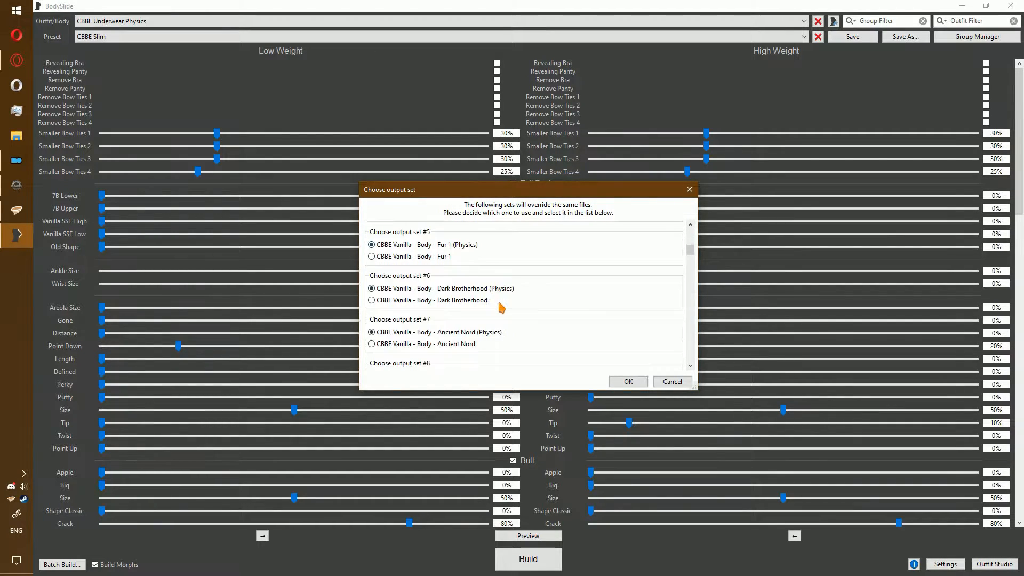
scroll(501, 308, down, 7)
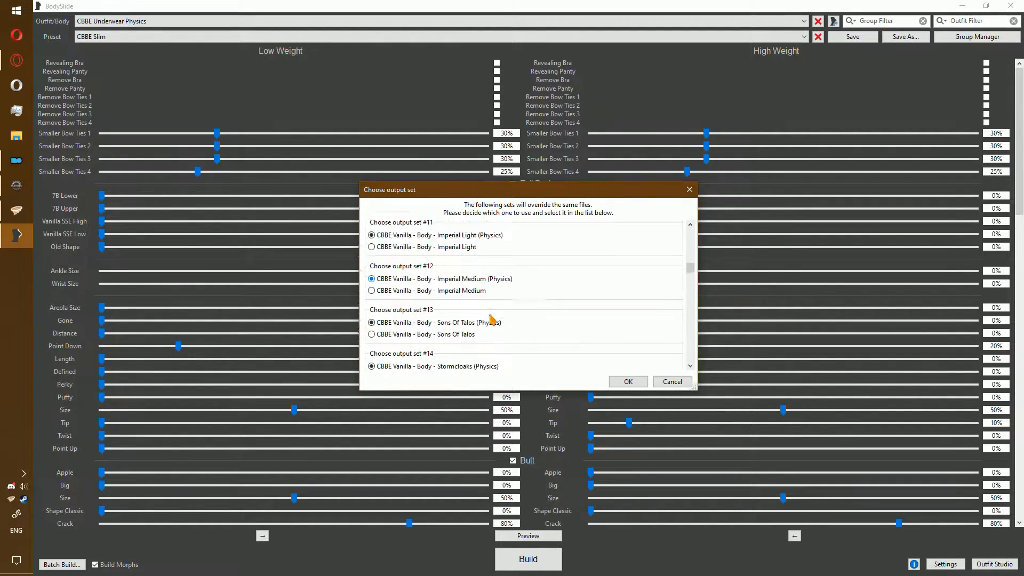
scroll(491, 318, down, 8)
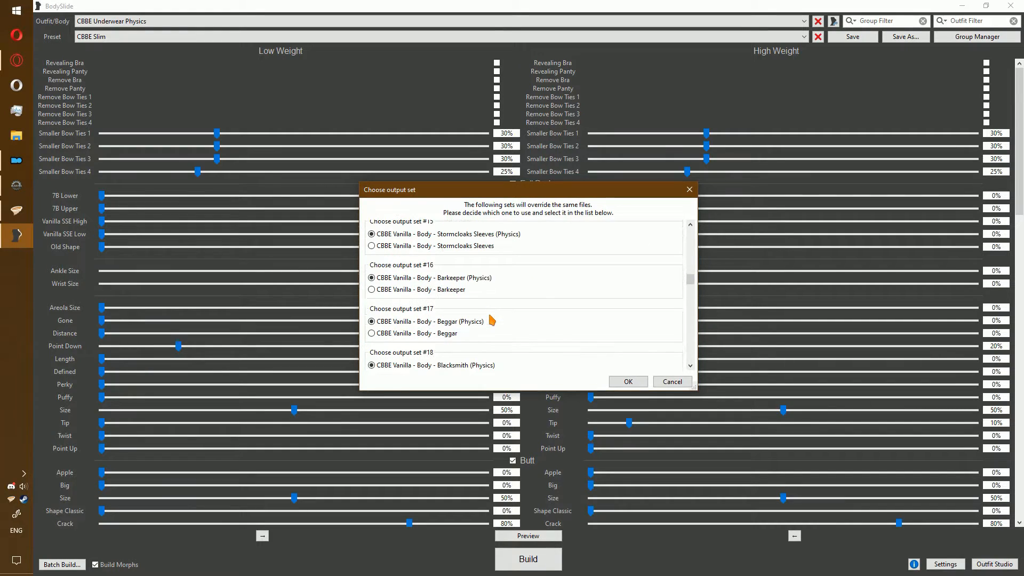
scroll(511, 283, down, 10)
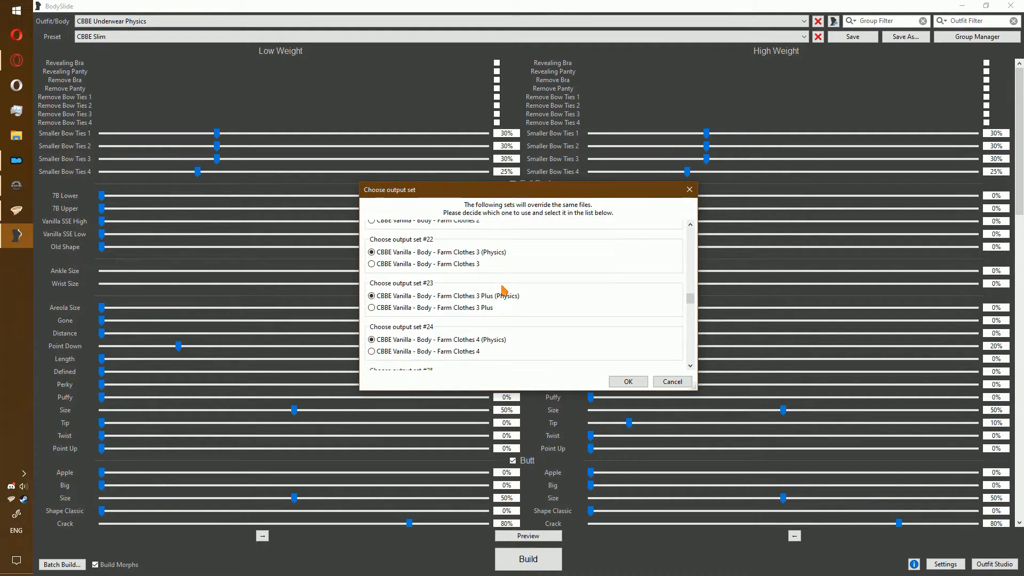
scroll(489, 316, down, 5)
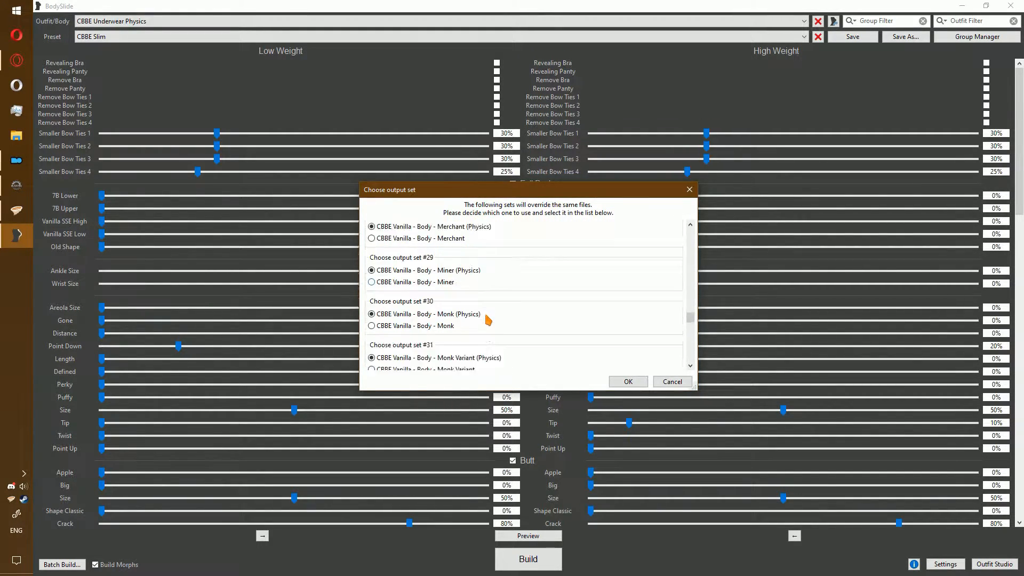
scroll(484, 330, down, 10)
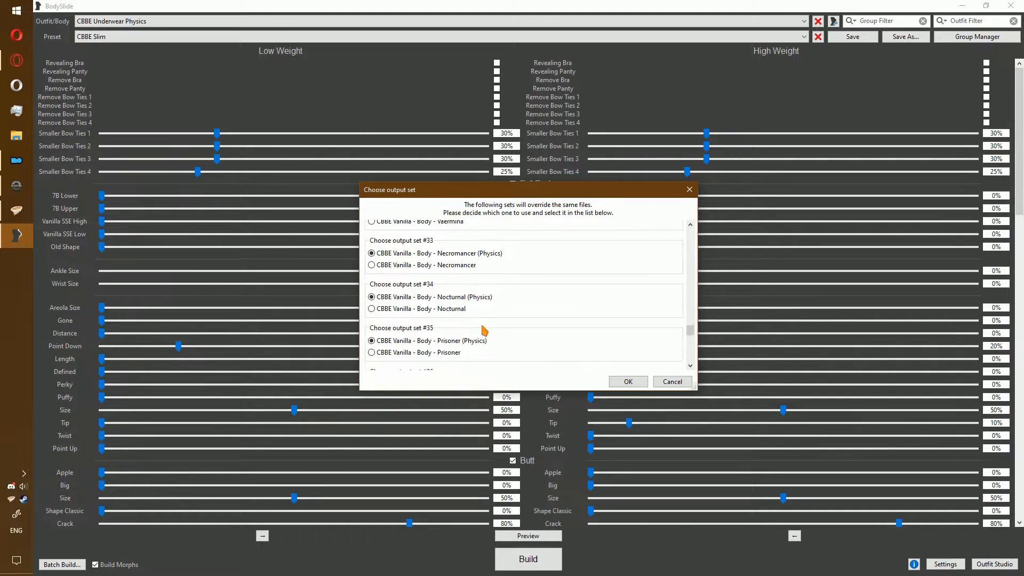
scroll(539, 355, down, 6)
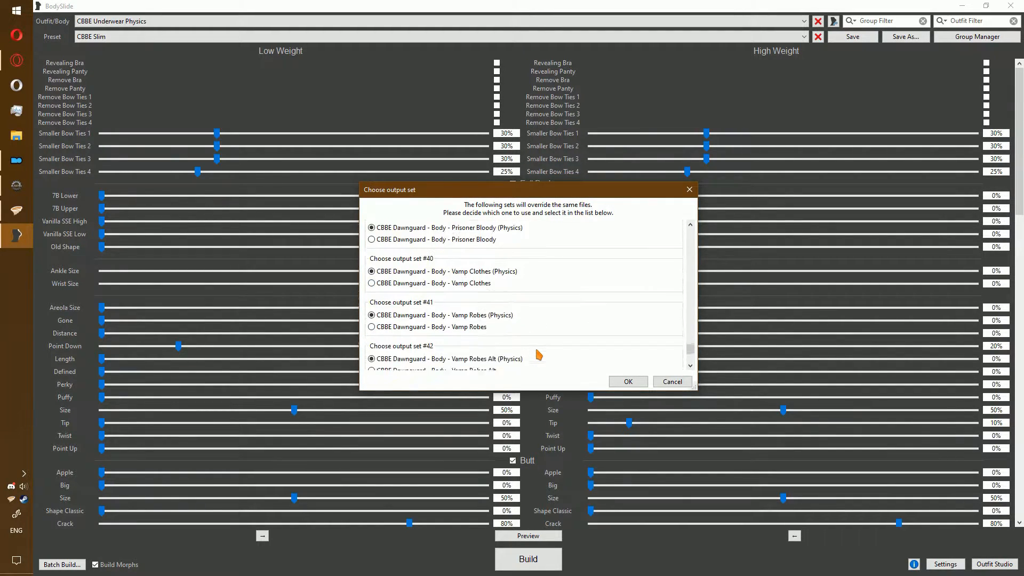
click(624, 382)
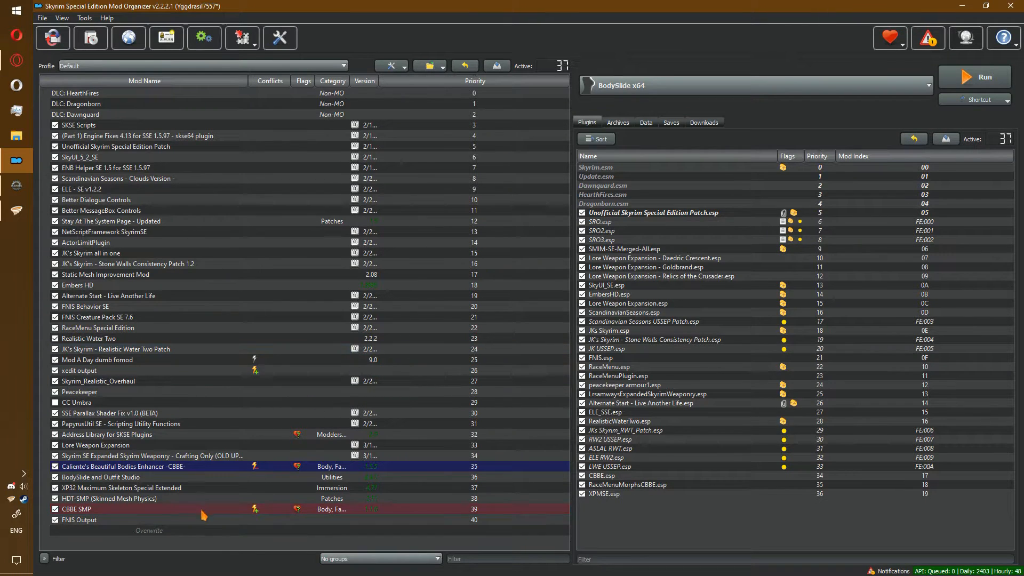
- Switch to Mod Organizer, refresh the mod list and select the Bodyslide Output mod
click(392, 66)
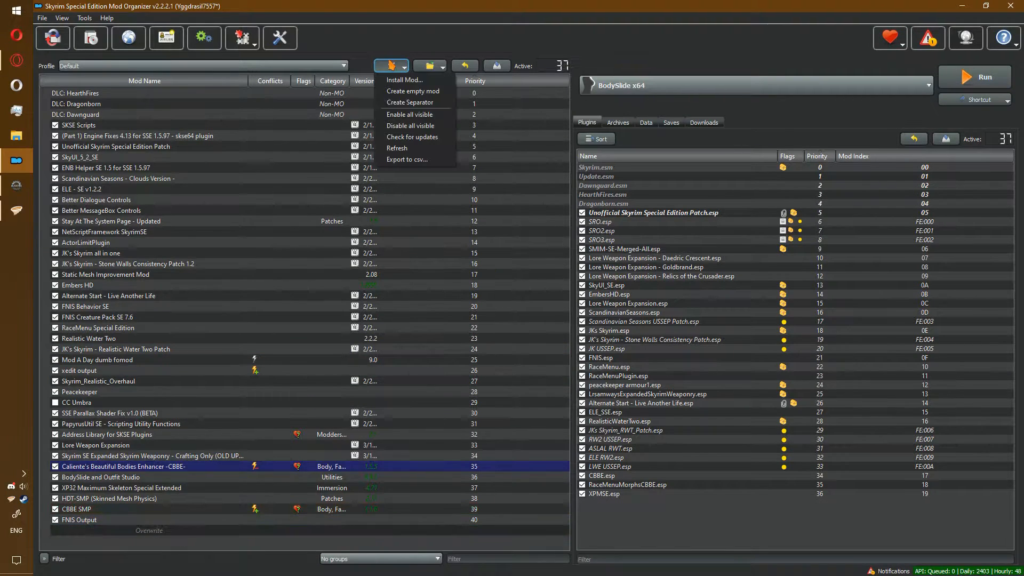
click(407, 149)
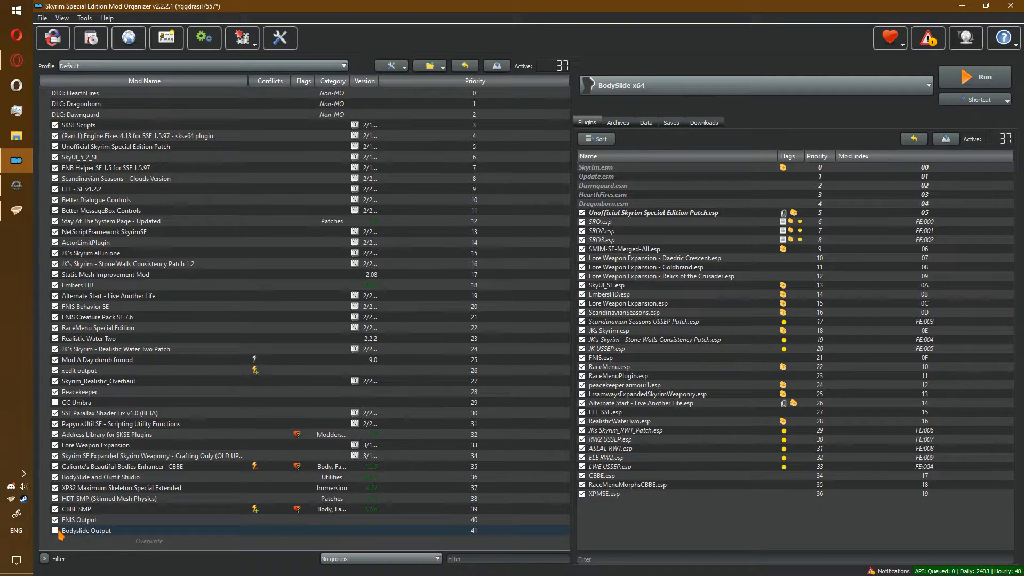
click(263, 532)
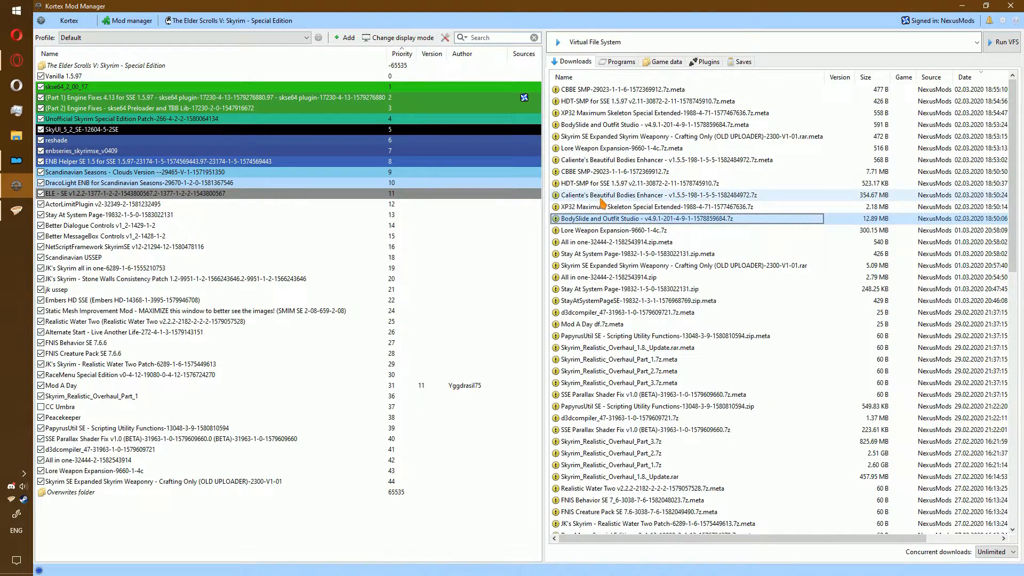
click(601, 199)
double_click(601, 201)
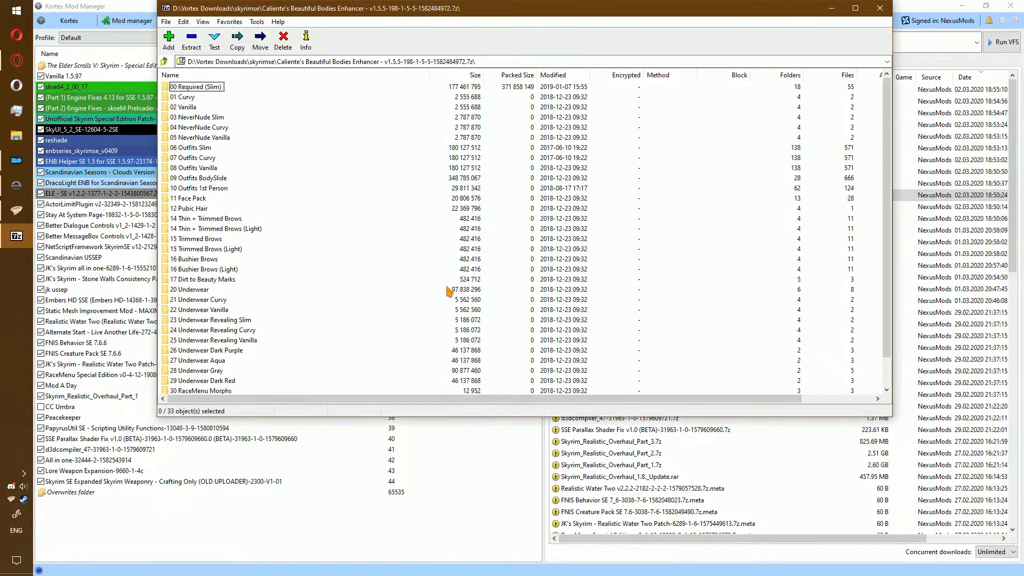
click(880, 8)
- In Kortex Mod Manager, install Caliente's Beautiful Bodies Enhancer with Slim shape, Underwear, Vanilla Outfits, Face Pack, Normal mesh, Dark Purple color and RaceMenu Morphs
right_click(636, 195)
click(653, 202)
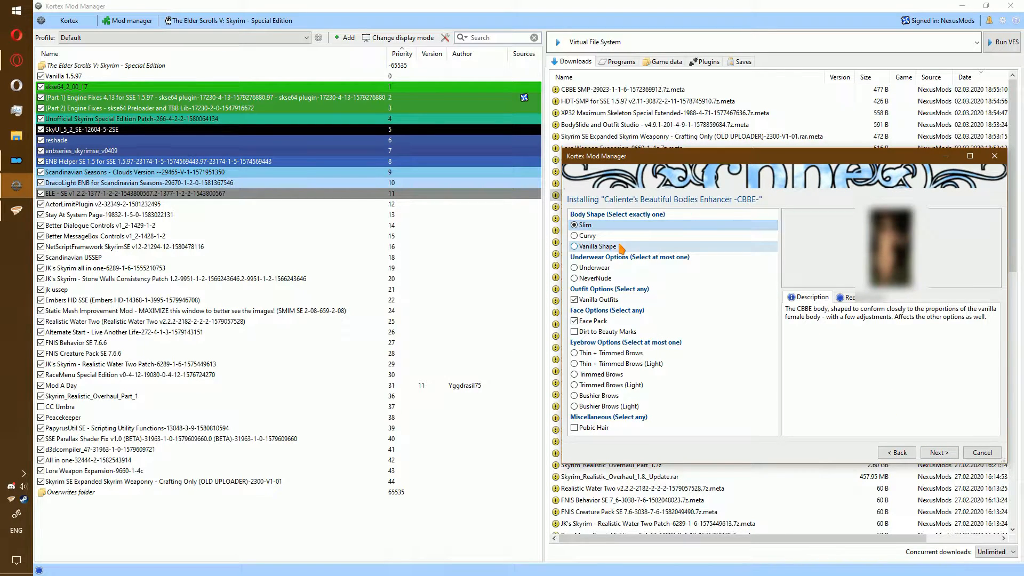
click(597, 269)
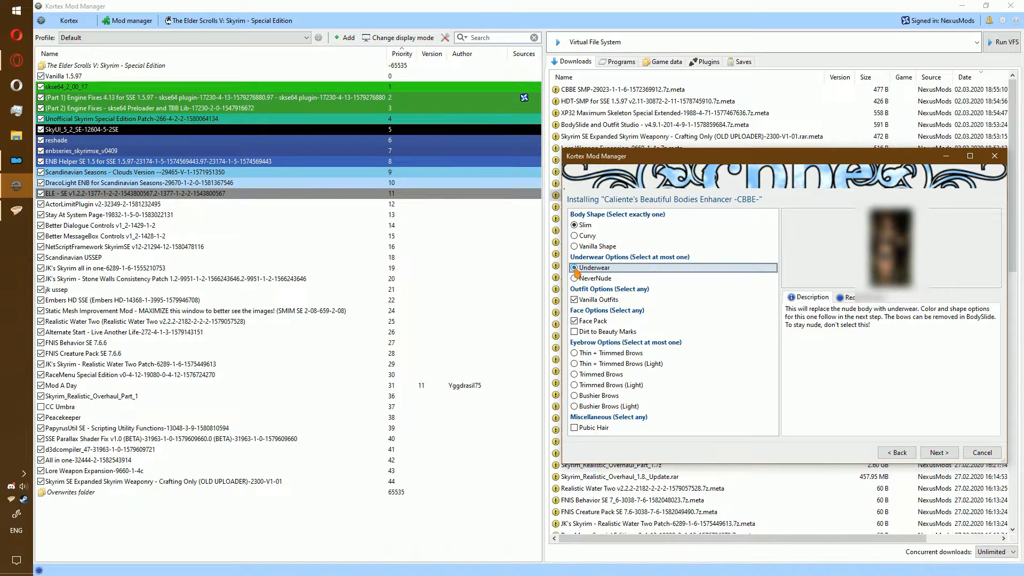
click(946, 453)
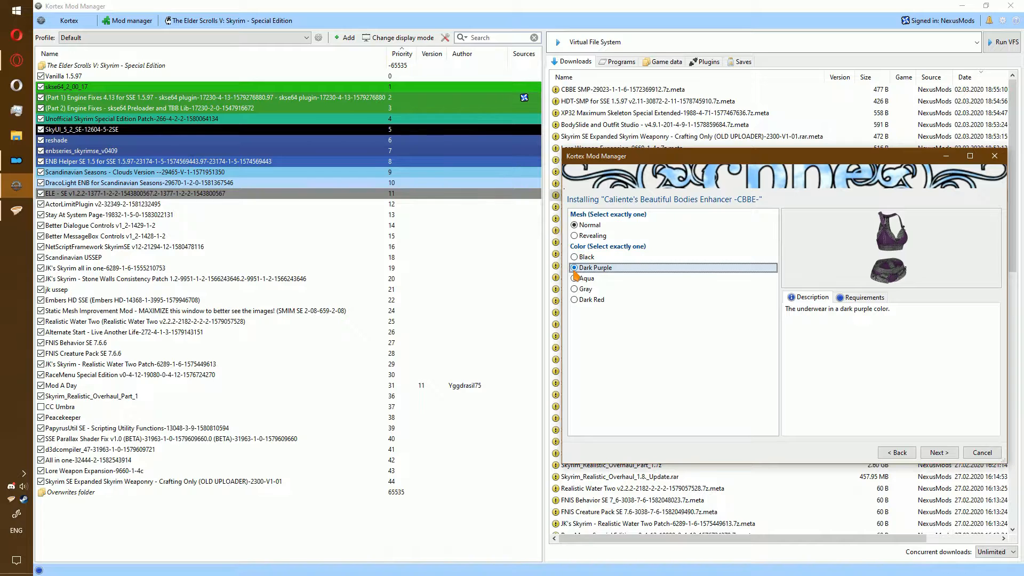
click(943, 455)
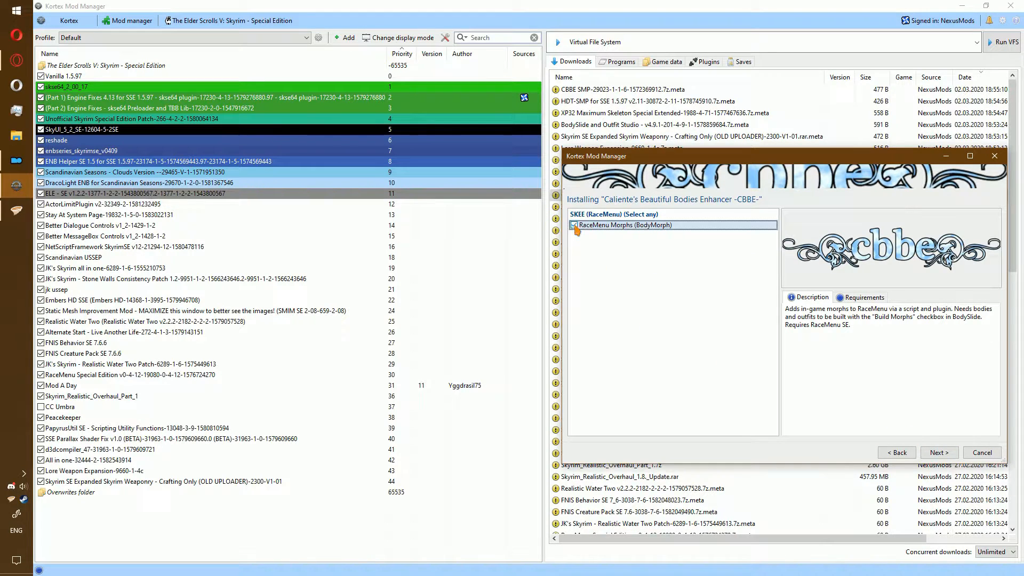
click(939, 452)
drag(646, 162, 380, 188)
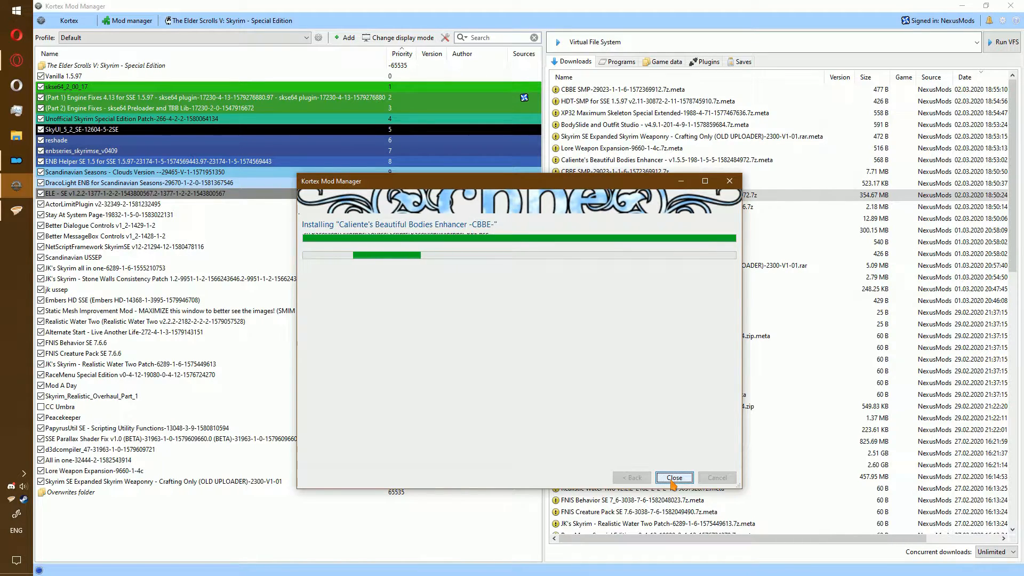
- Install the downloaded CBBE SMP archive with the installer's default choices and close the installer
right_click(601, 172)
click(620, 184)
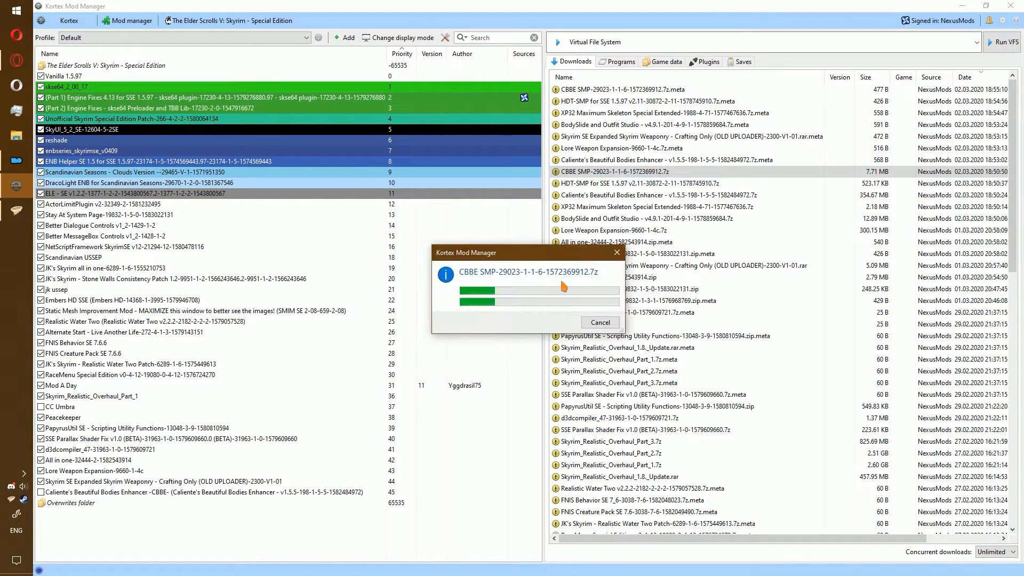
click(933, 454)
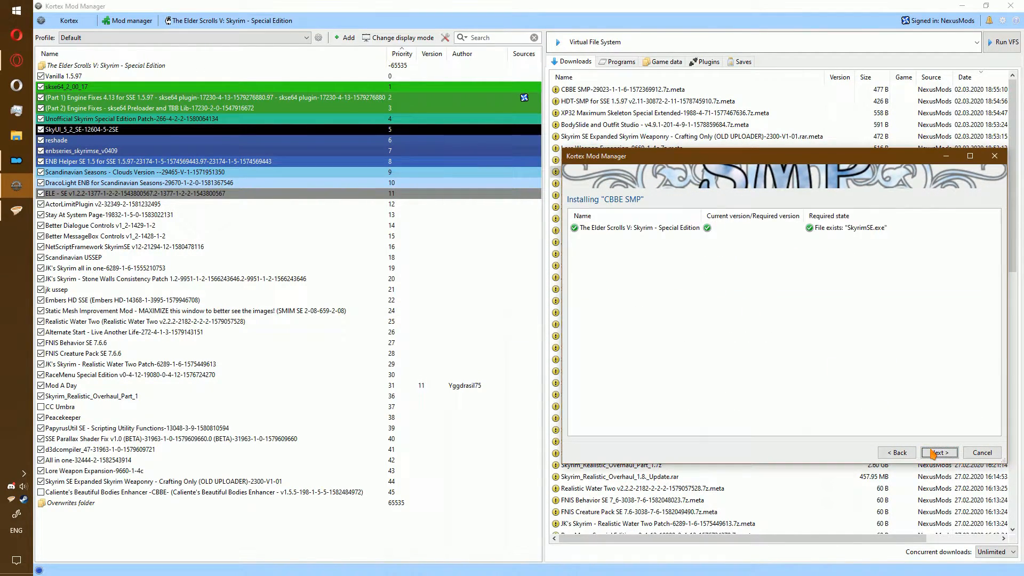
click(933, 453)
click(939, 452)
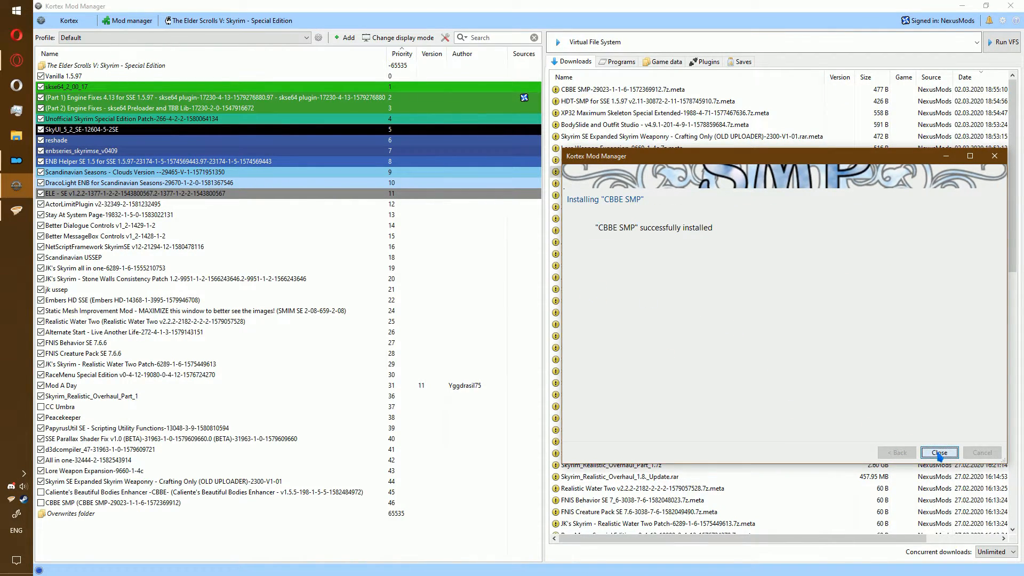
click(939, 453)
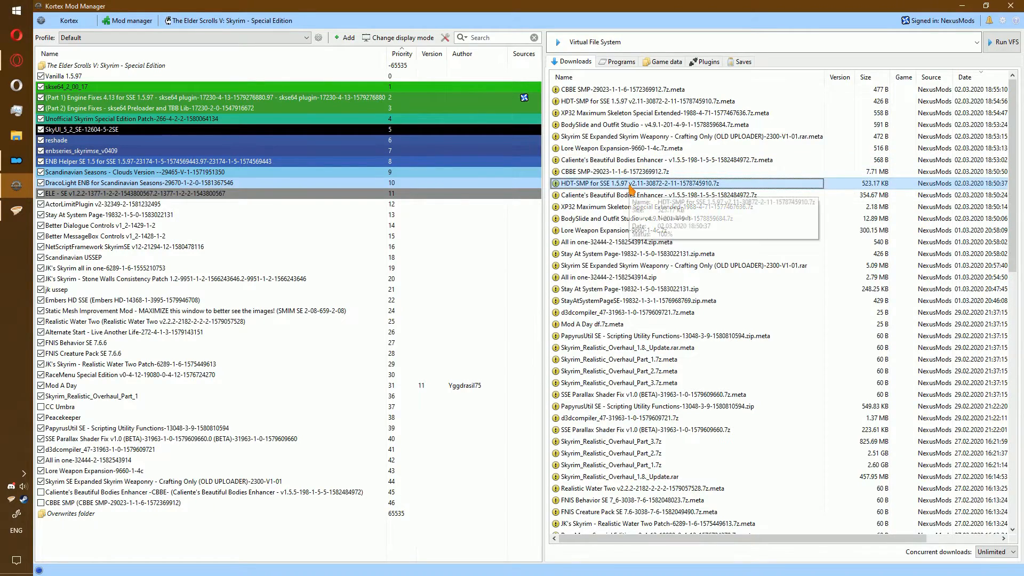
- Install XP32 Maximum Skeleton Special Extended with Physics Extensions, Racemenu, no weapon style randomizer, and None for Schlongs of Skyrim
double_click(632, 207)
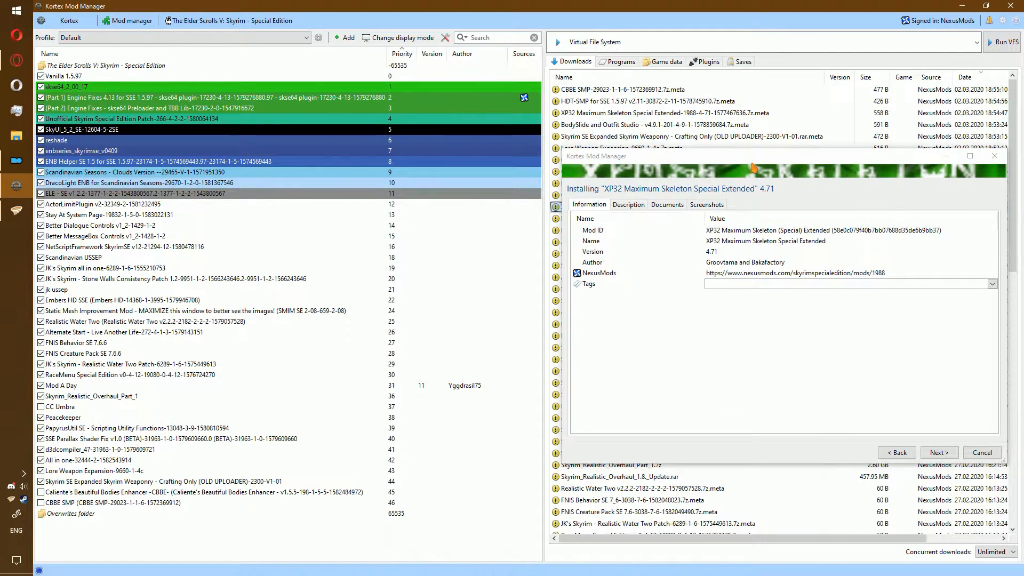
click(681, 436)
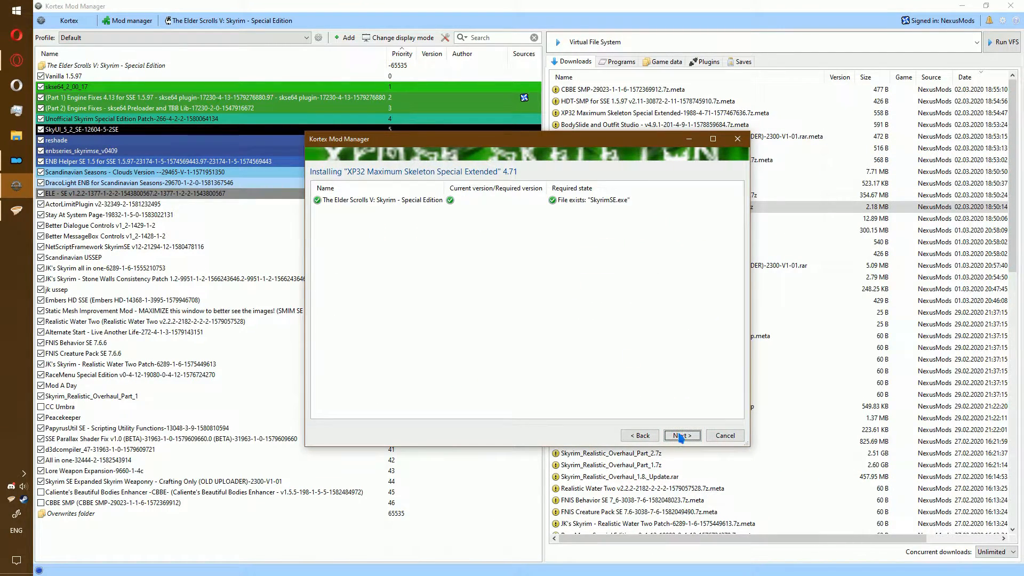
click(681, 436)
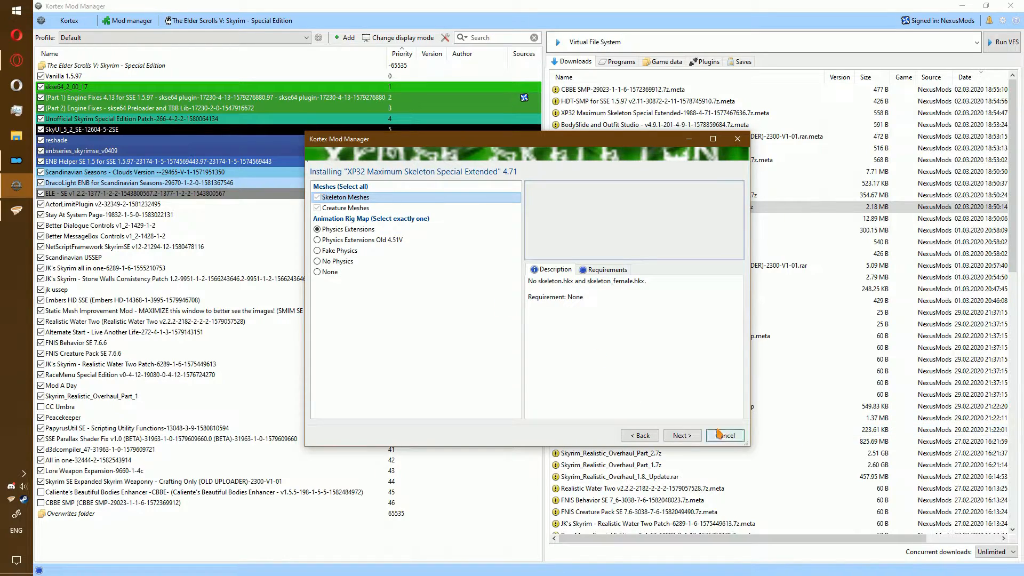
click(682, 435)
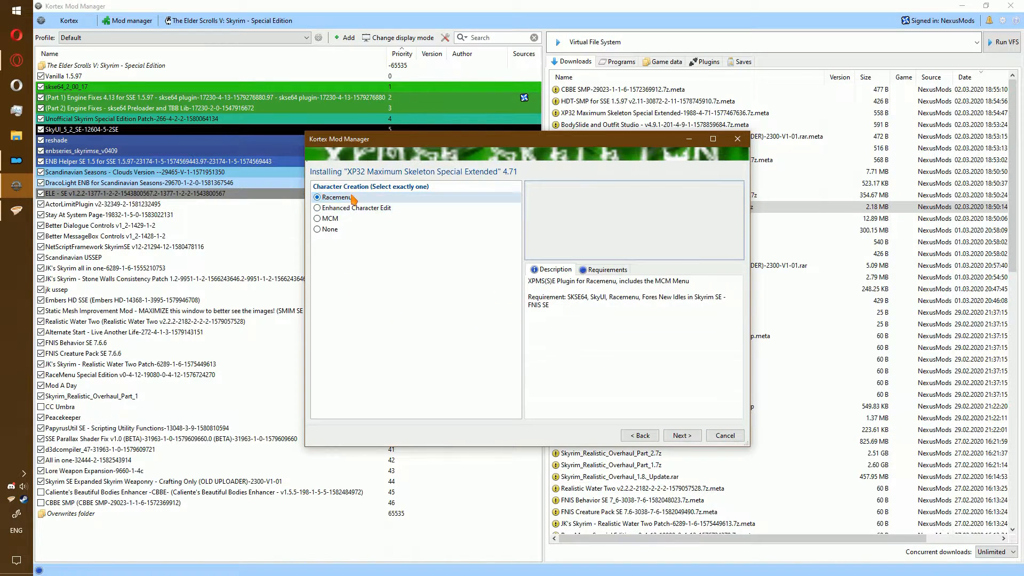
click(682, 435)
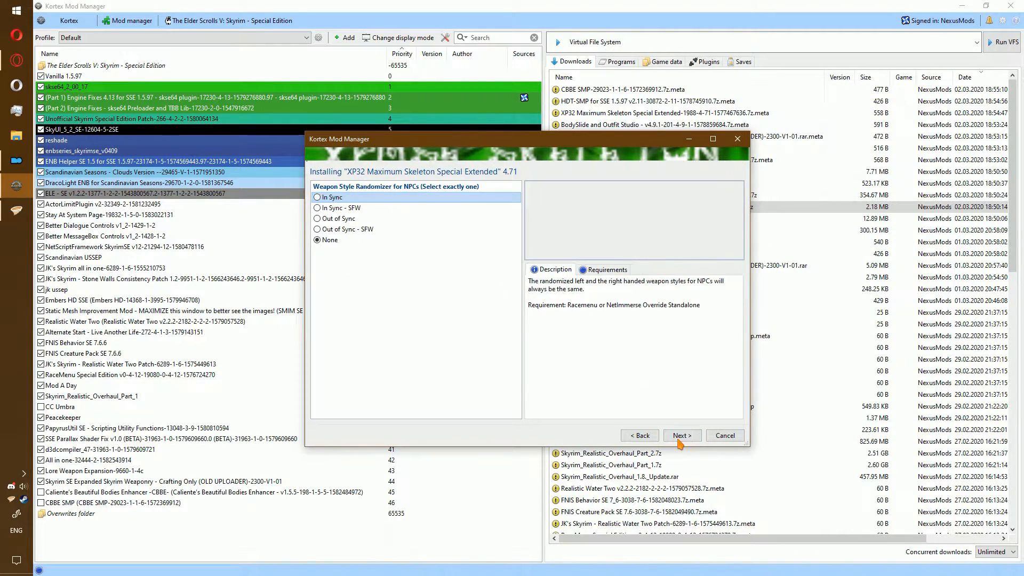
click(688, 434)
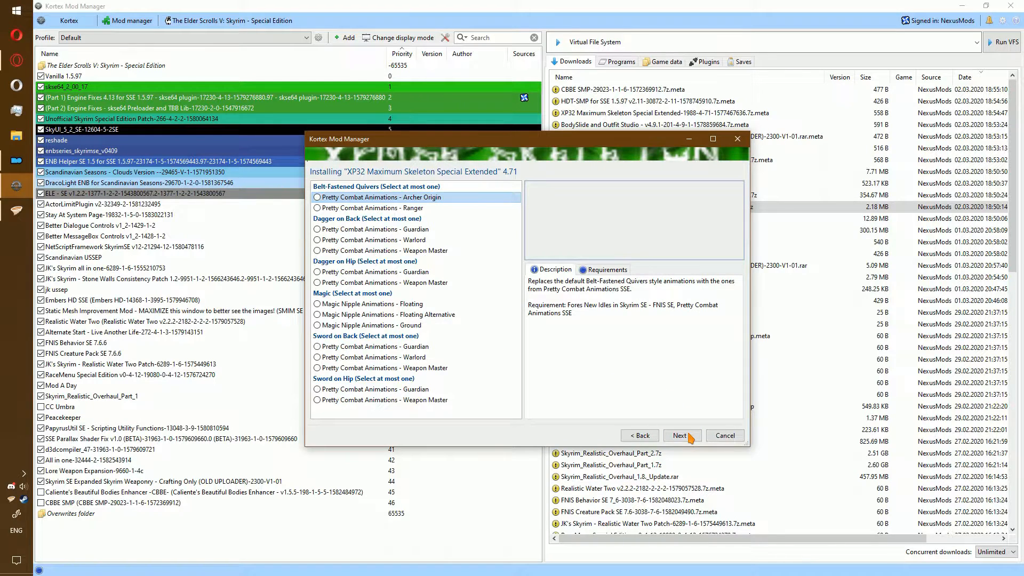
click(689, 436)
click(688, 436)
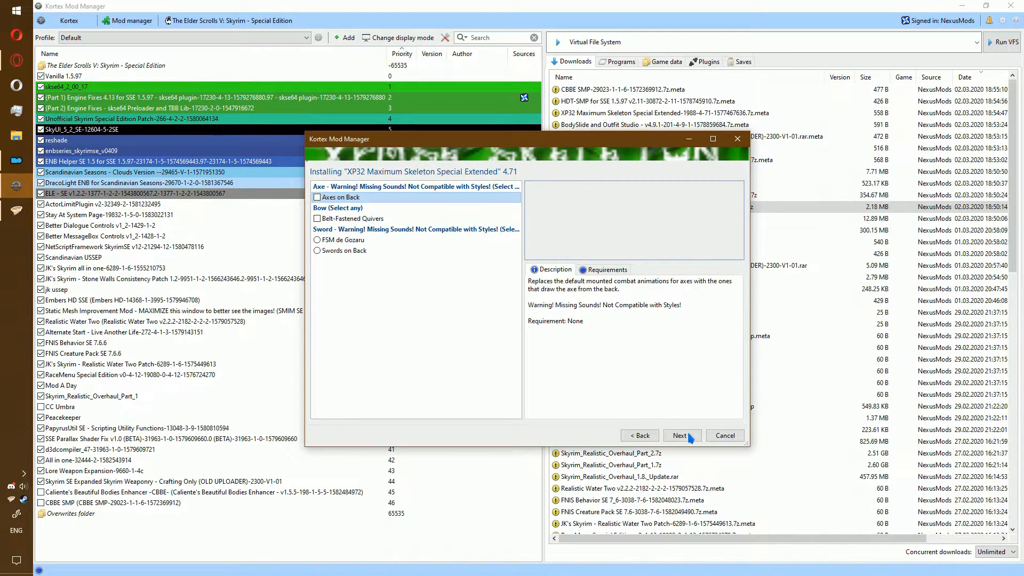
click(688, 435)
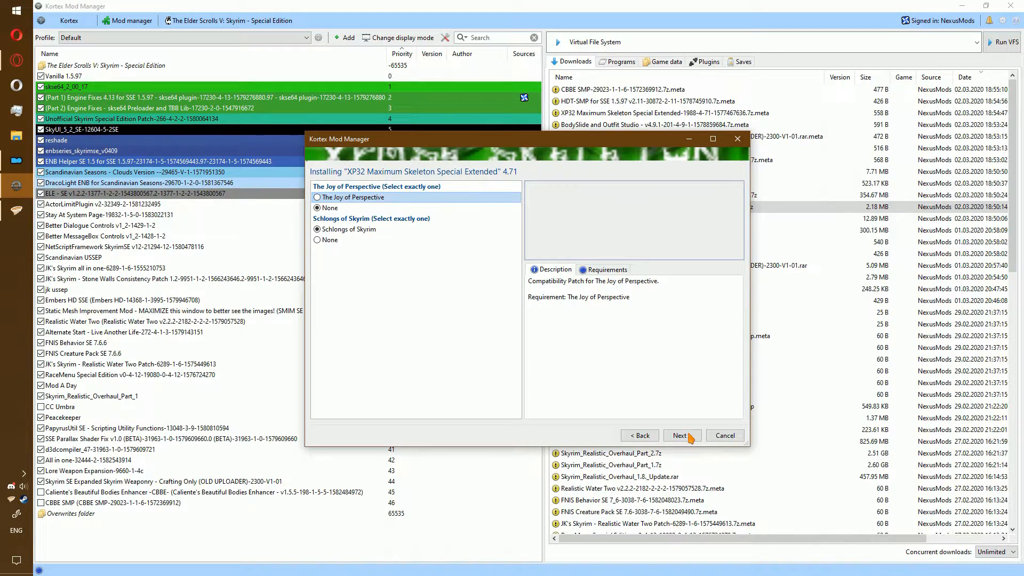
click(322, 241)
click(698, 434)
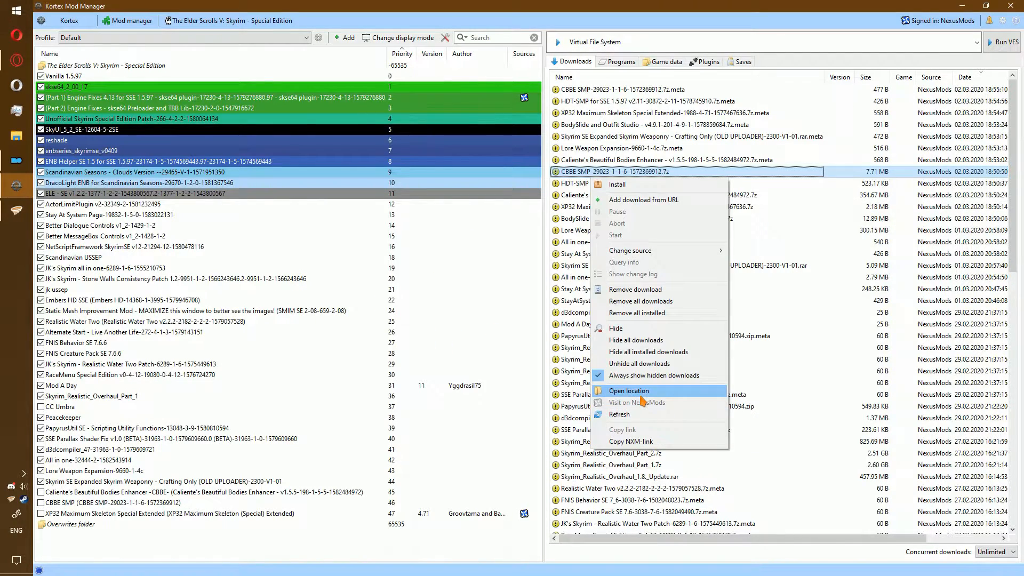
- Open the downloads location and extract the HDT-SMP and BodySlide and Outfit Studio archives into their own folders with 7-Zip
click(643, 391)
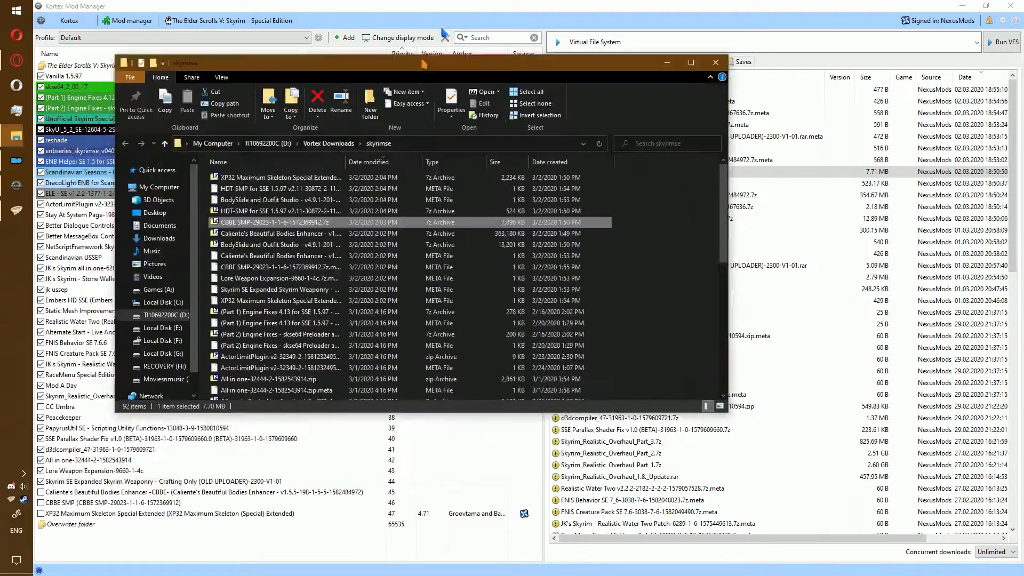
double_click(424, 64)
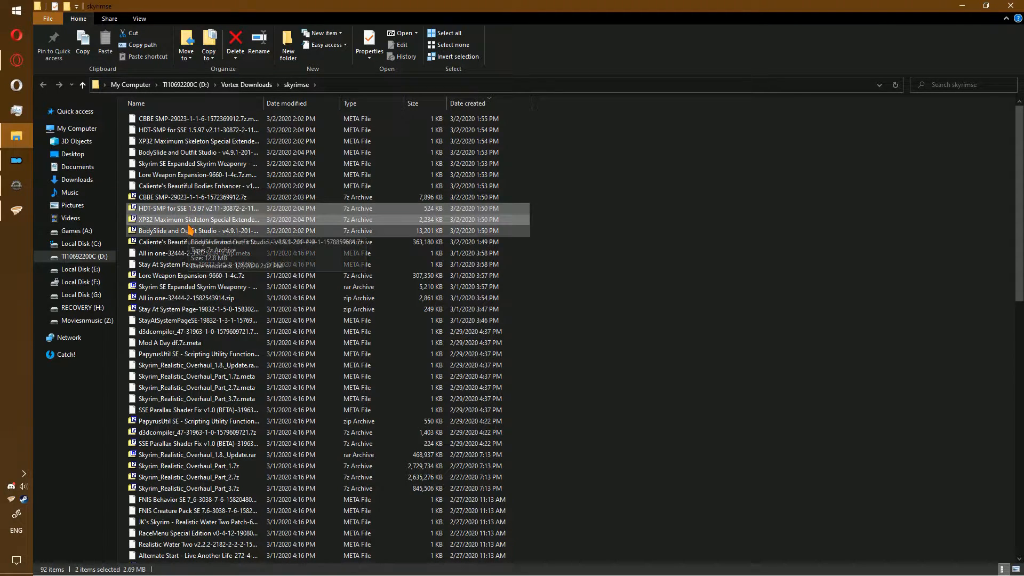
ctrl+click(185, 230)
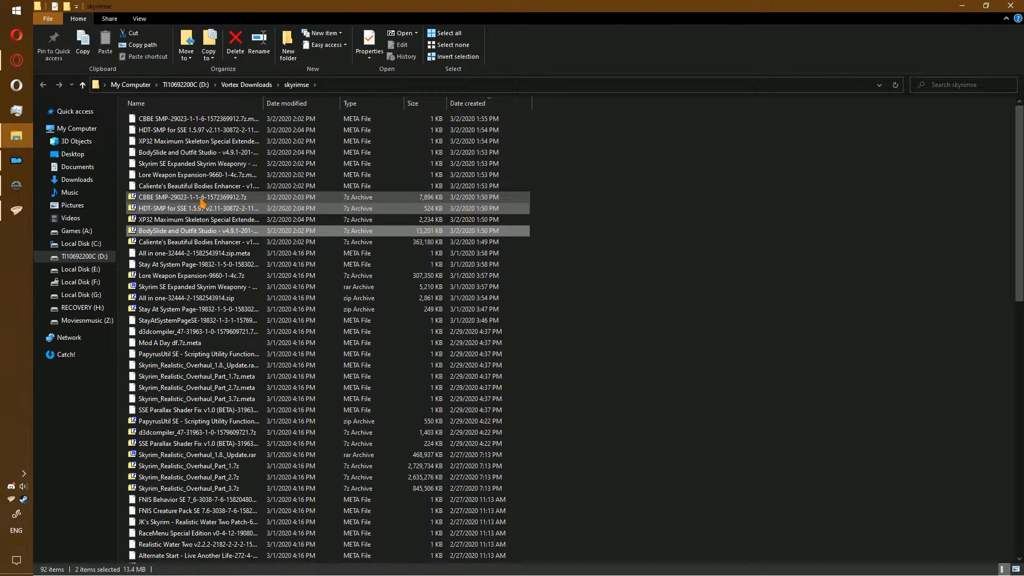
right_click(188, 232)
mouse_move(247, 249)
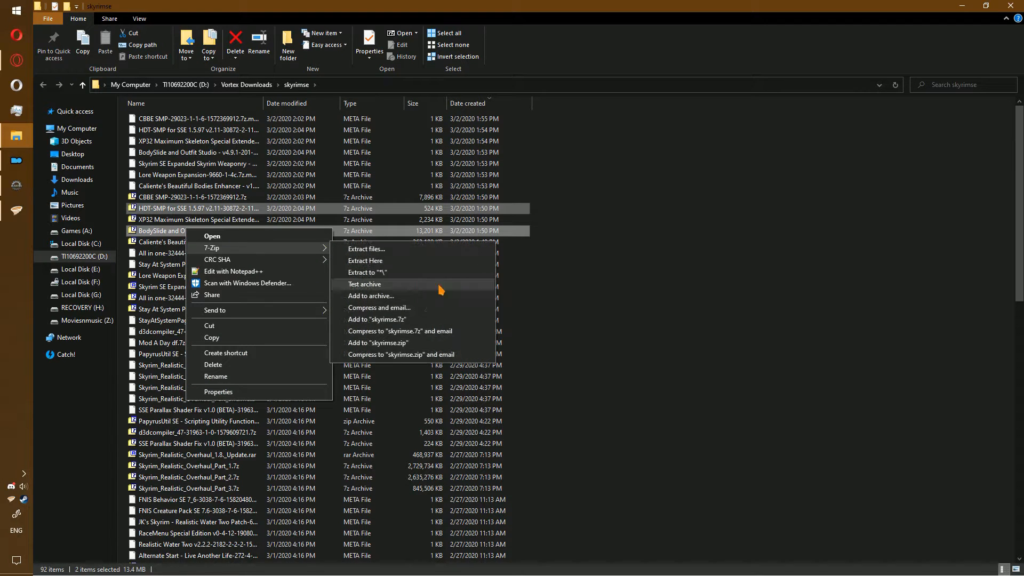
click(434, 272)
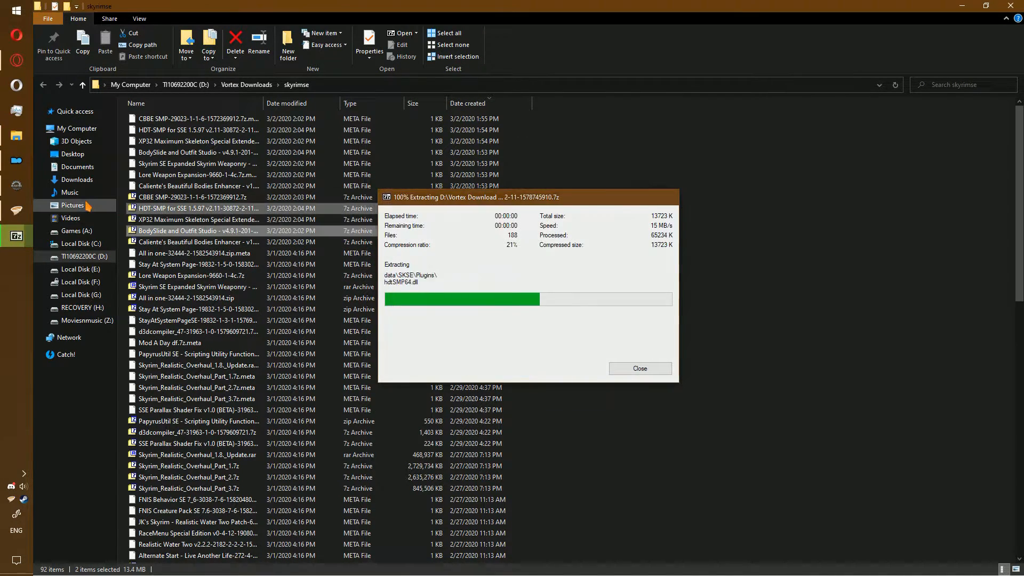
- Switch back to Kortex and add the extracted BodySlide and Outfit Studio folder as a new mod
click(20, 185)
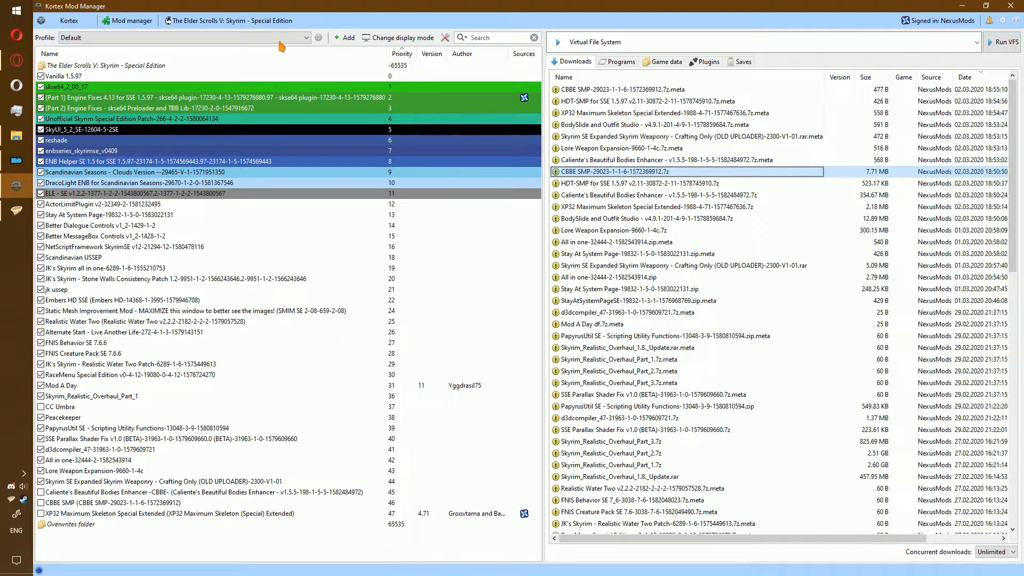
click(352, 38)
click(355, 64)
click(422, 329)
click(481, 204)
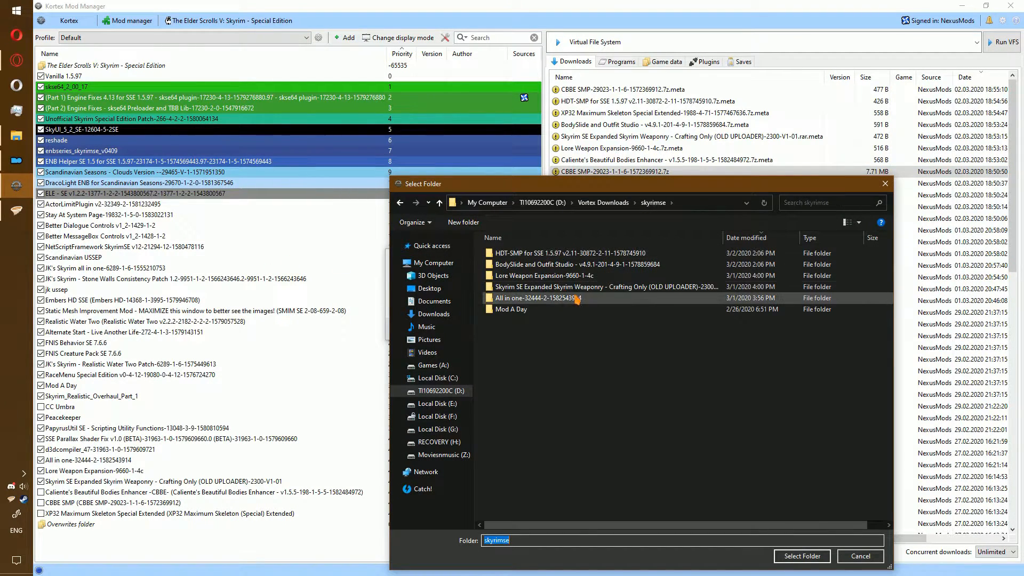
double_click(524, 265)
click(802, 556)
click(649, 339)
- Add the extracted HDT-SMP for SSE 1.5.97 v2.11 folder as a new mod
click(348, 37)
click(354, 64)
click(416, 328)
click(481, 203)
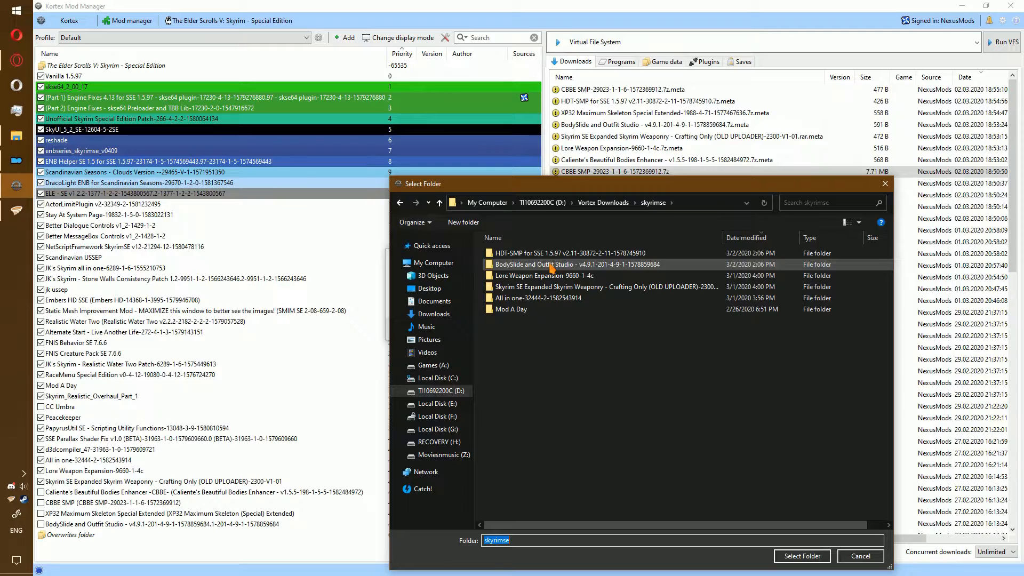
click(533, 254)
click(803, 556)
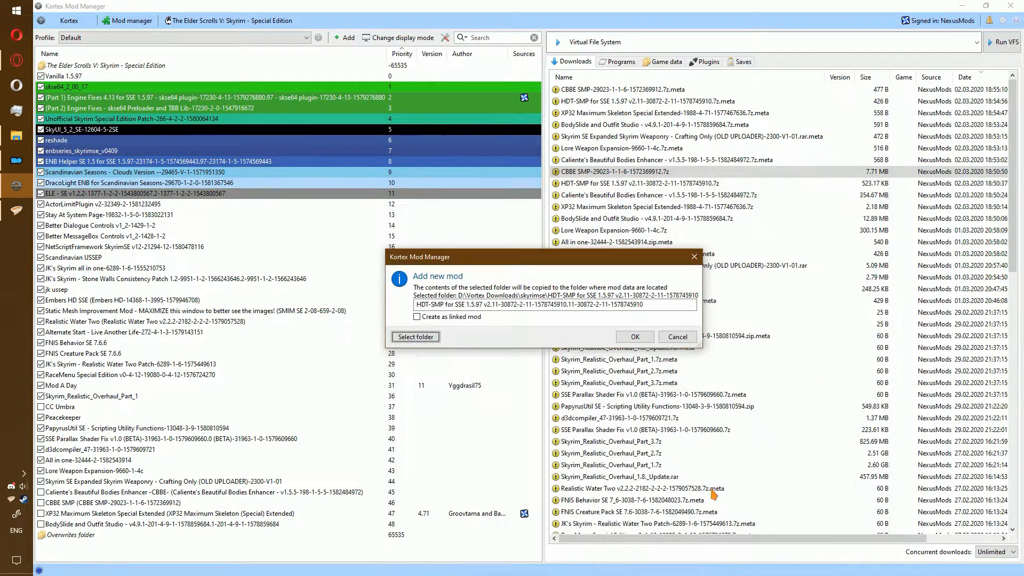
click(635, 337)
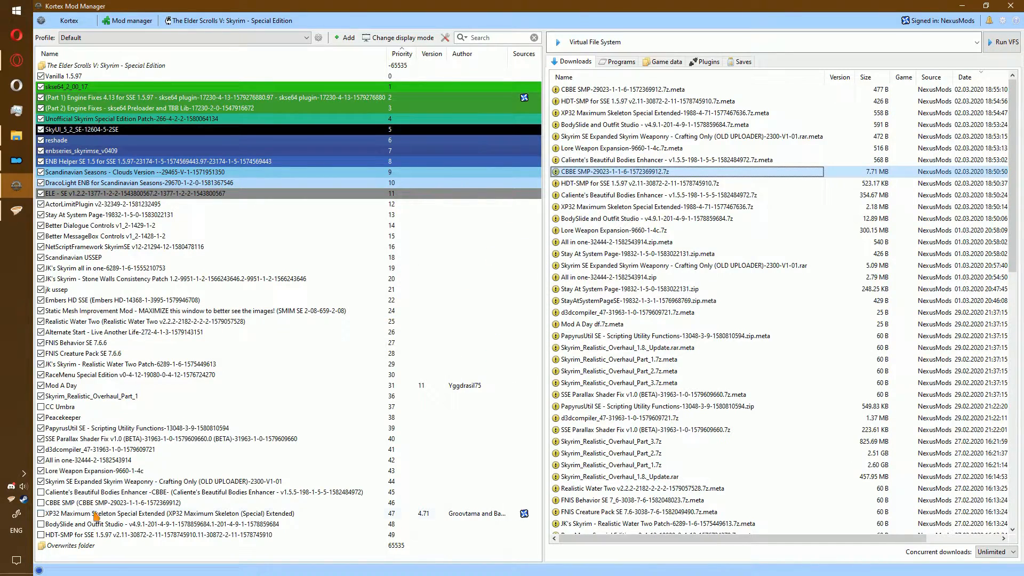
- Enable the five new mods and arrange their priority as CBBE, XP32 skeleton, HDT-SMP, CBBE SMP, then BodySlide
click(41, 534)
click(41, 524)
click(40, 514)
click(40, 502)
click(40, 491)
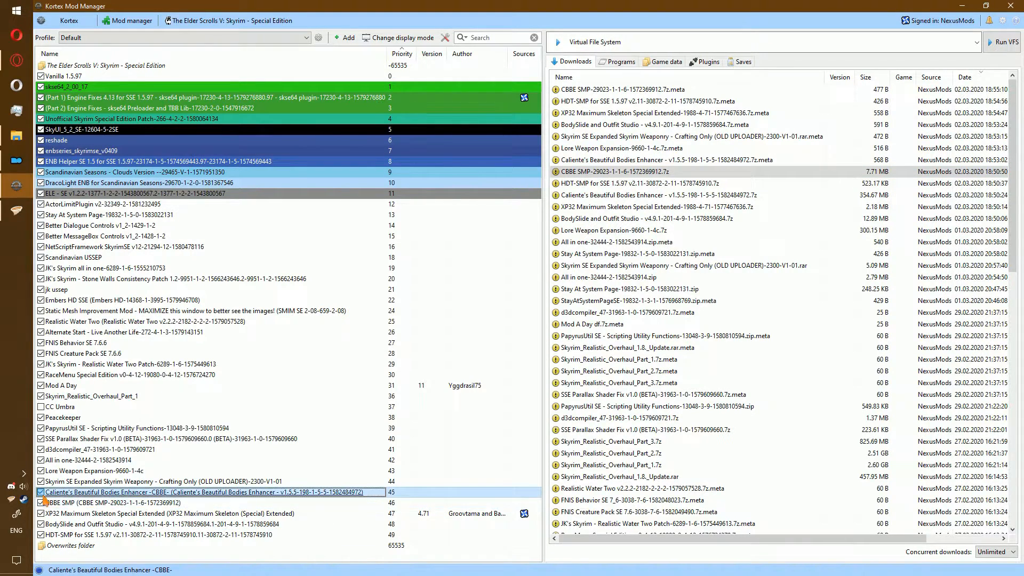
drag(352, 538, 393, 501)
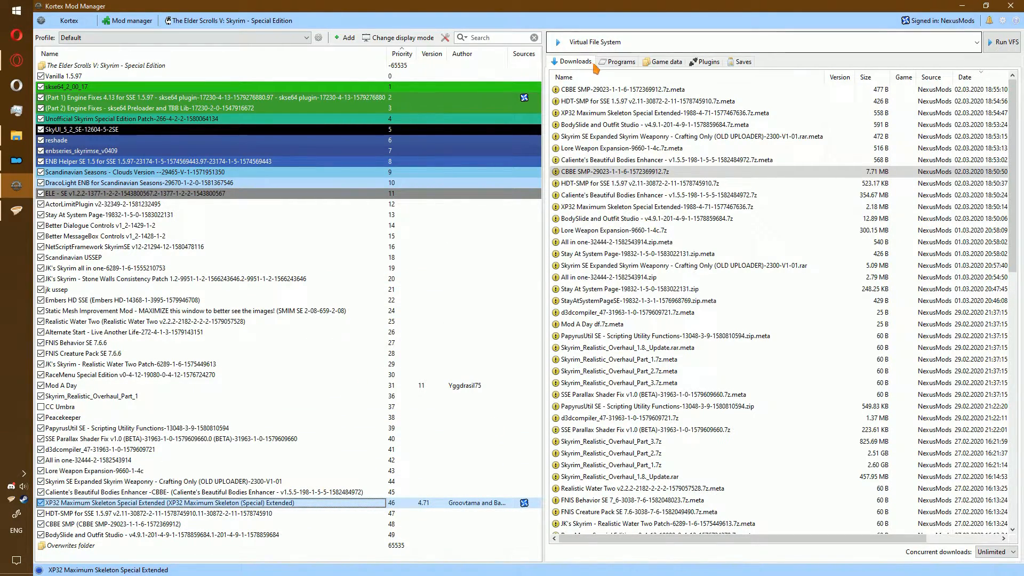
click(653, 47)
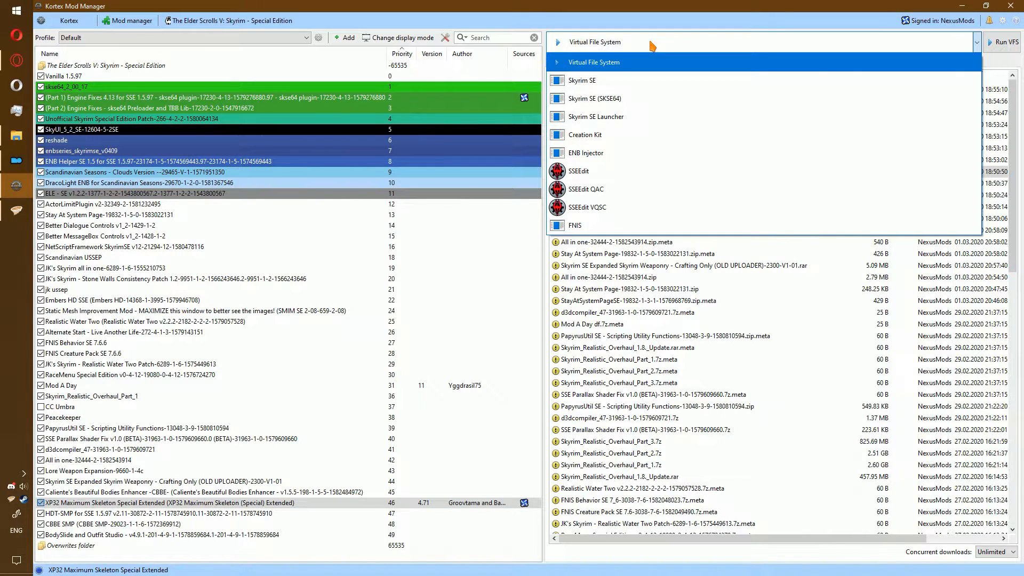
click(653, 46)
click(623, 49)
click(624, 48)
- Refresh the mod list and launch BodySlide x64.exe from the CalienteTools BodySlide folder in the game data
click(662, 61)
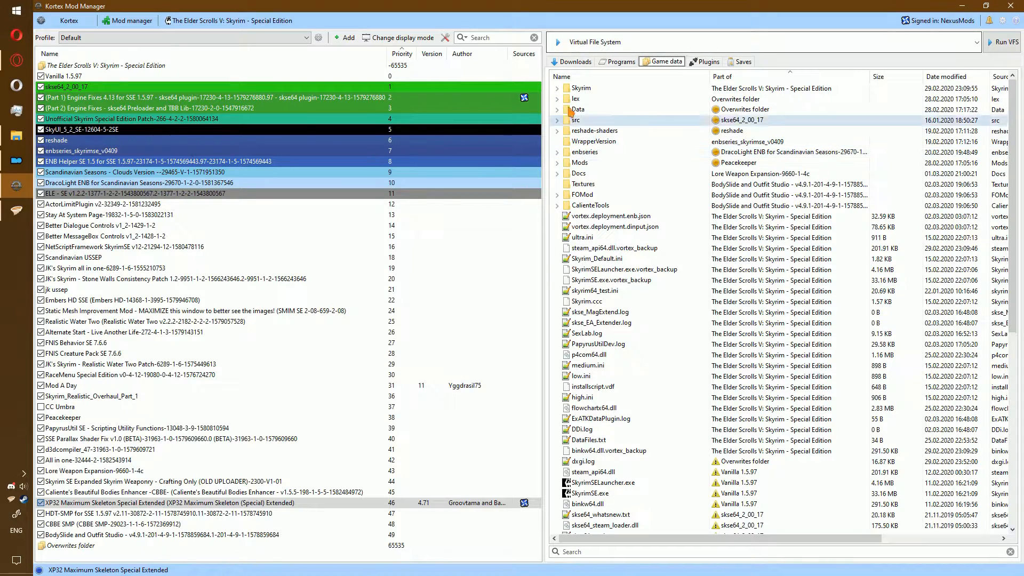
right_click(342, 549)
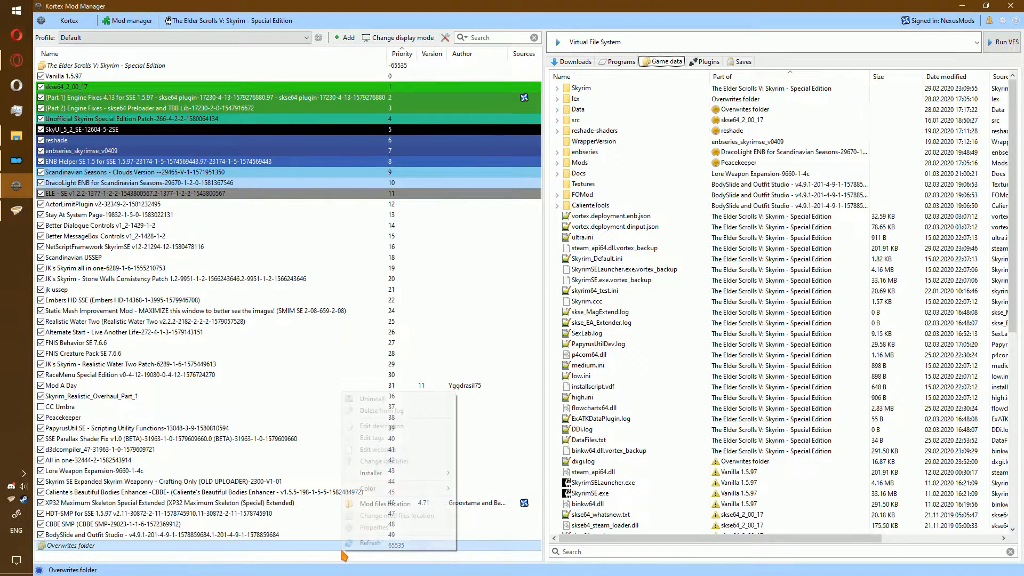
click(374, 543)
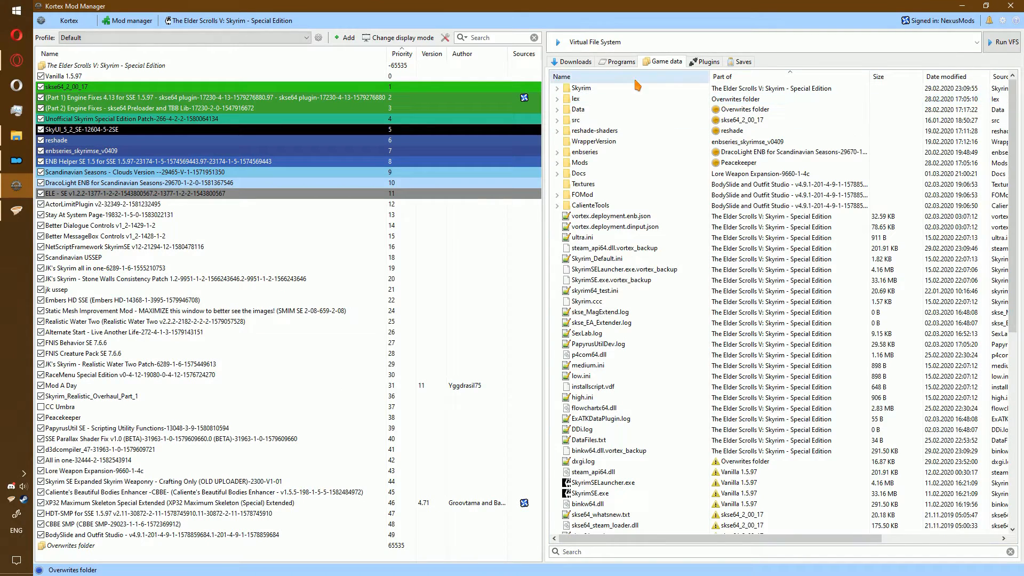
double_click(583, 206)
double_click(575, 217)
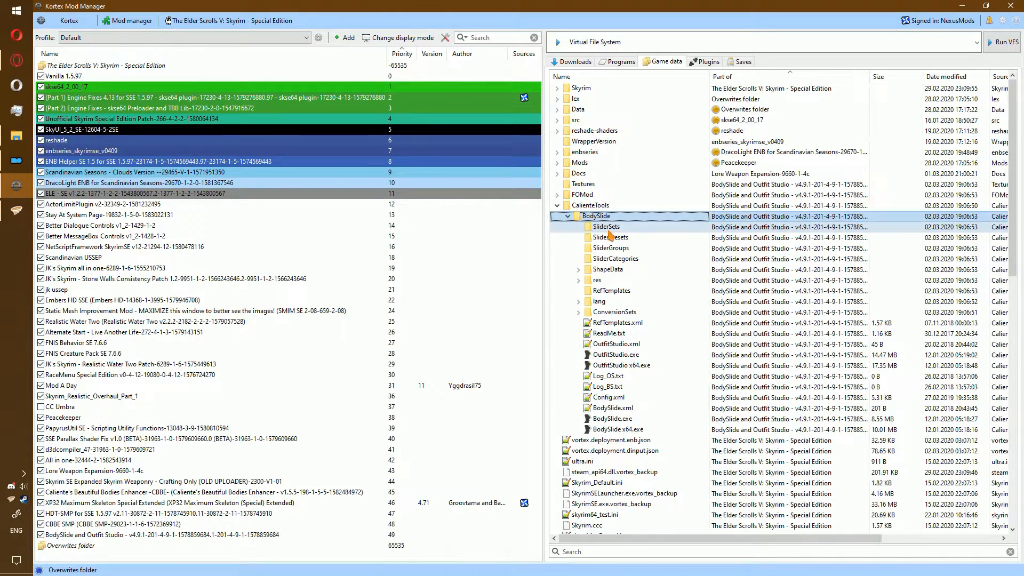
click(682, 367)
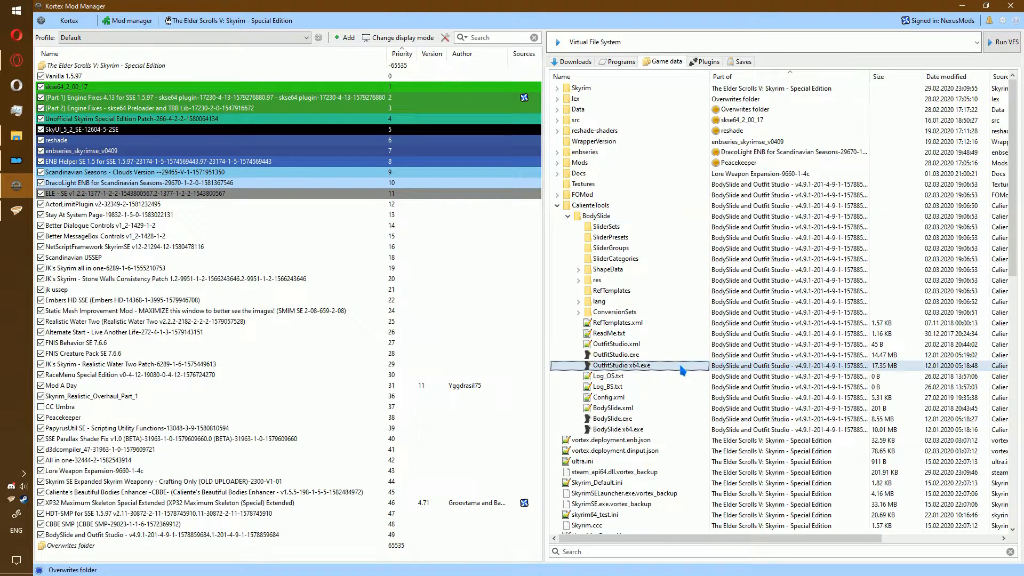
double_click(691, 430)
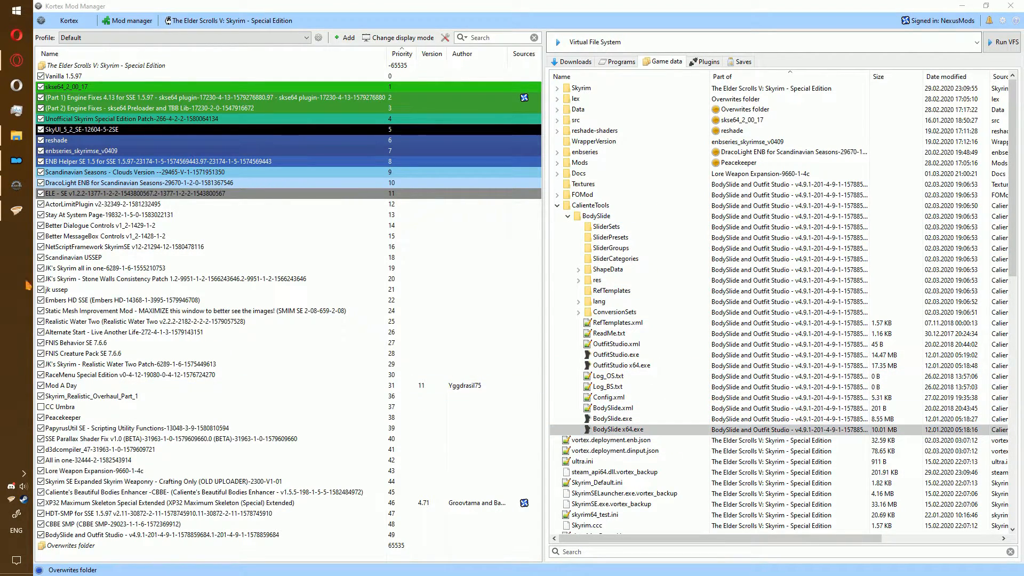
- Try to mount the virtual file system and open the conflicting Skyrim Special Edition folders in My Games and AppData\Local
click(1009, 45)
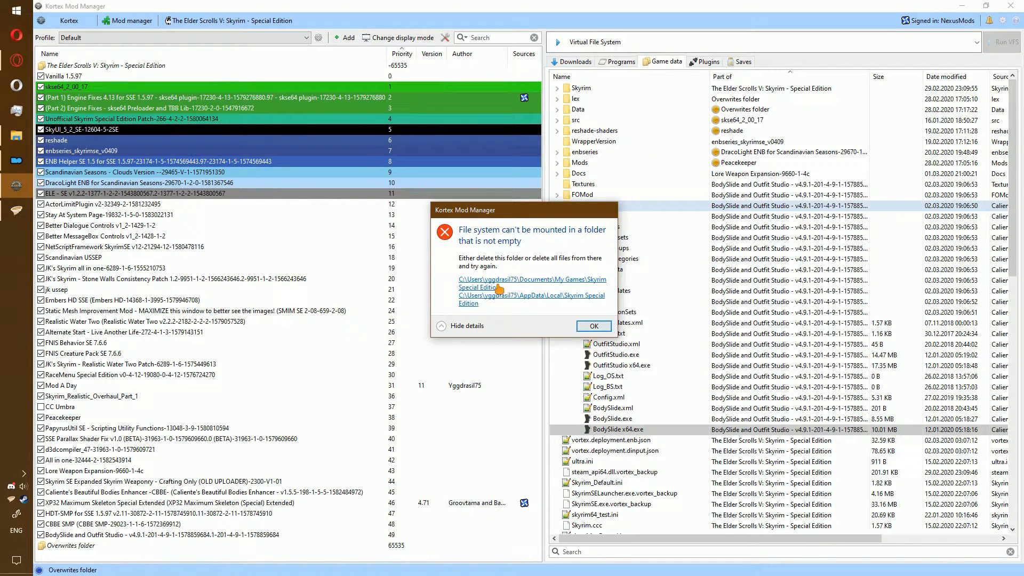
click(496, 286)
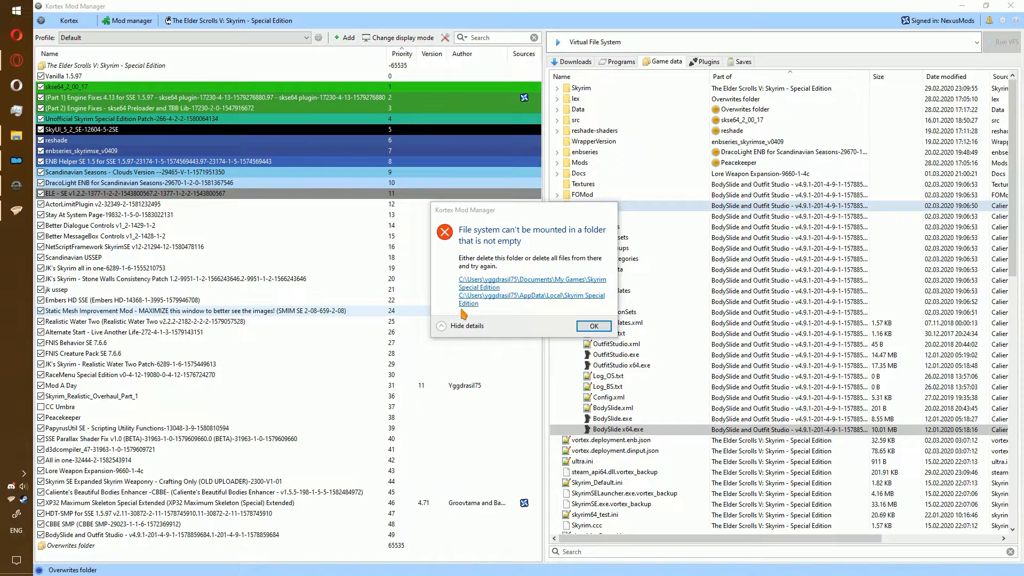
click(476, 303)
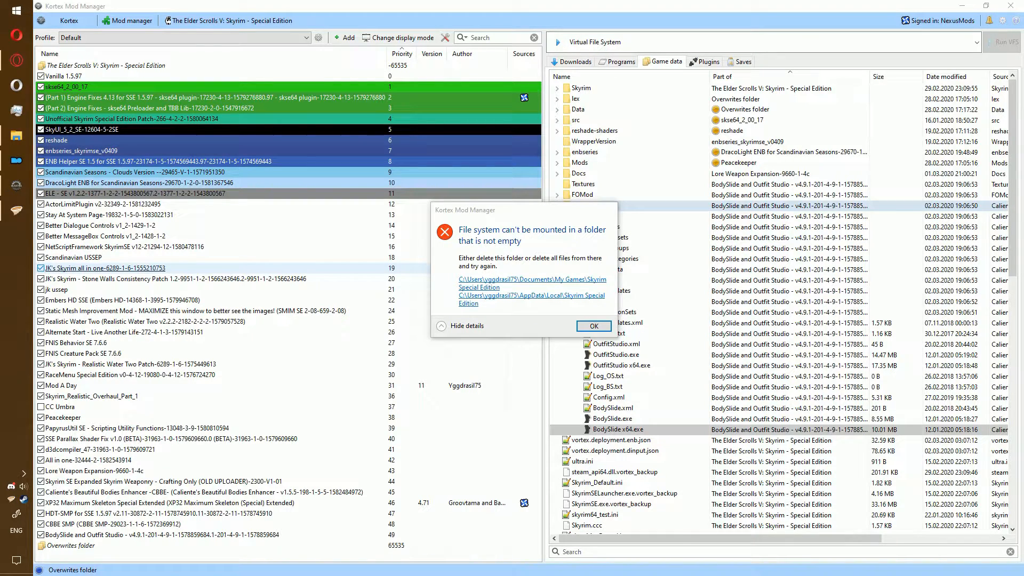
click(594, 325)
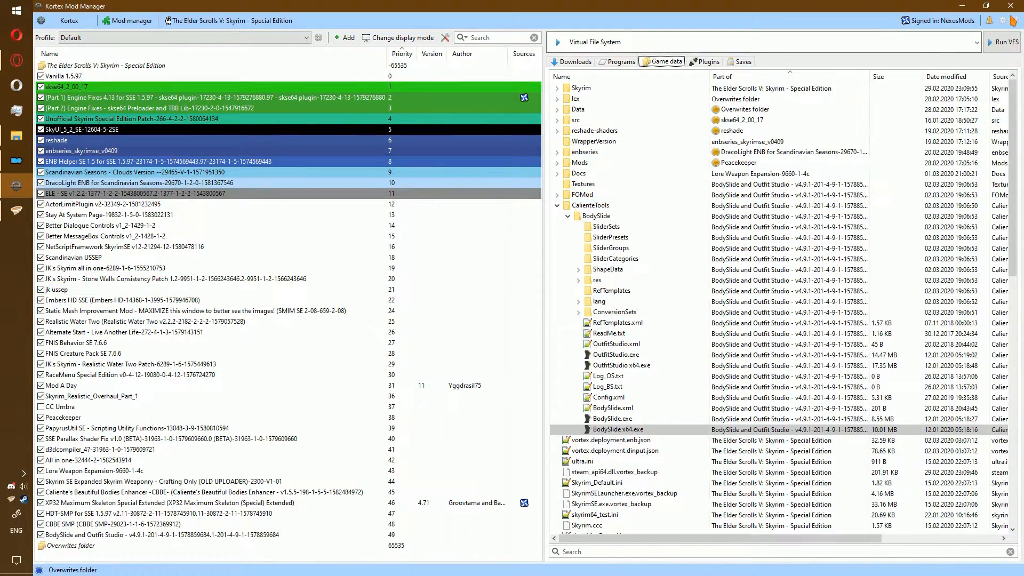
- Run the virtual file system again to mount the enabled mods
click(1005, 42)
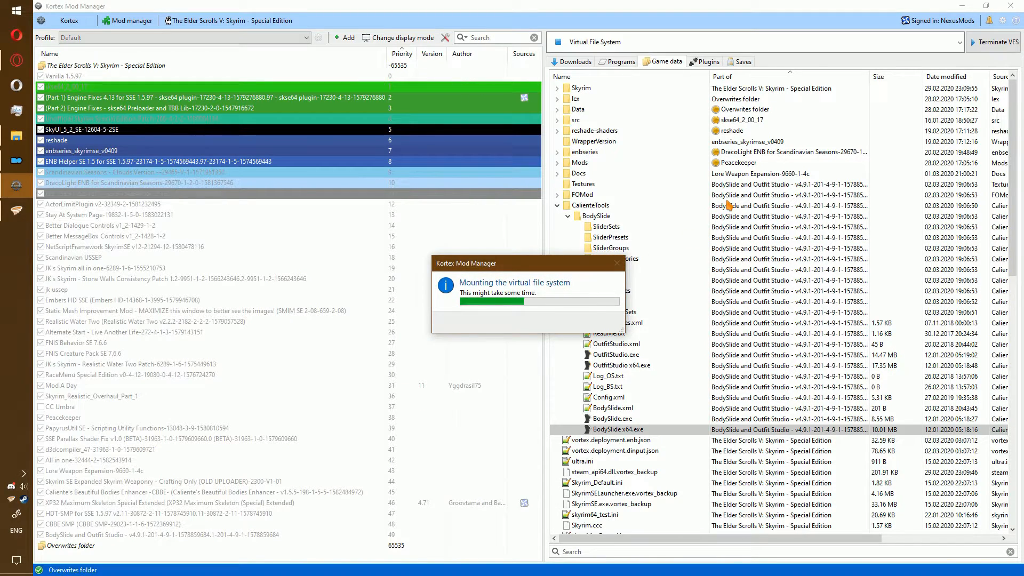
click(780, 41)
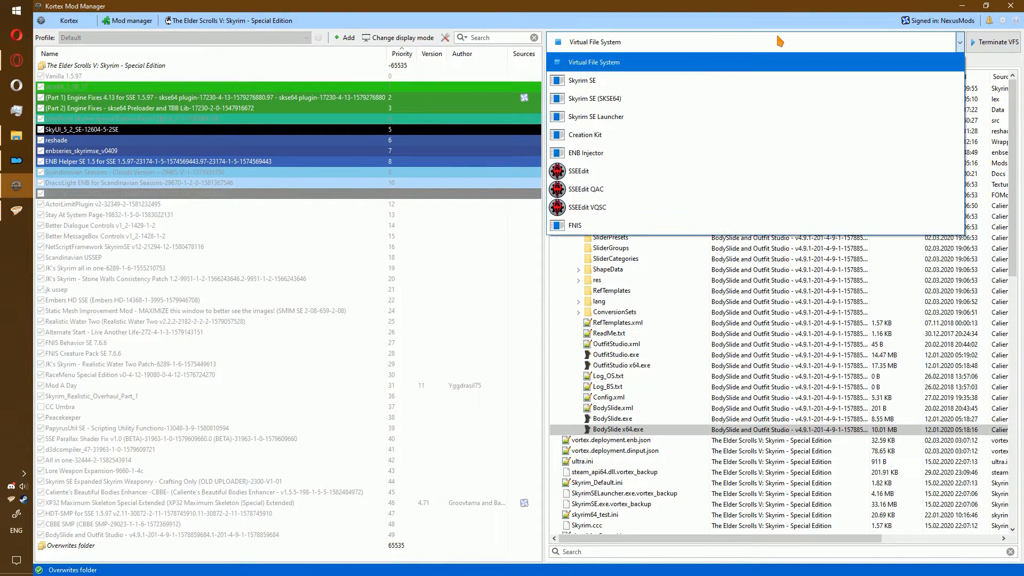
click(780, 41)
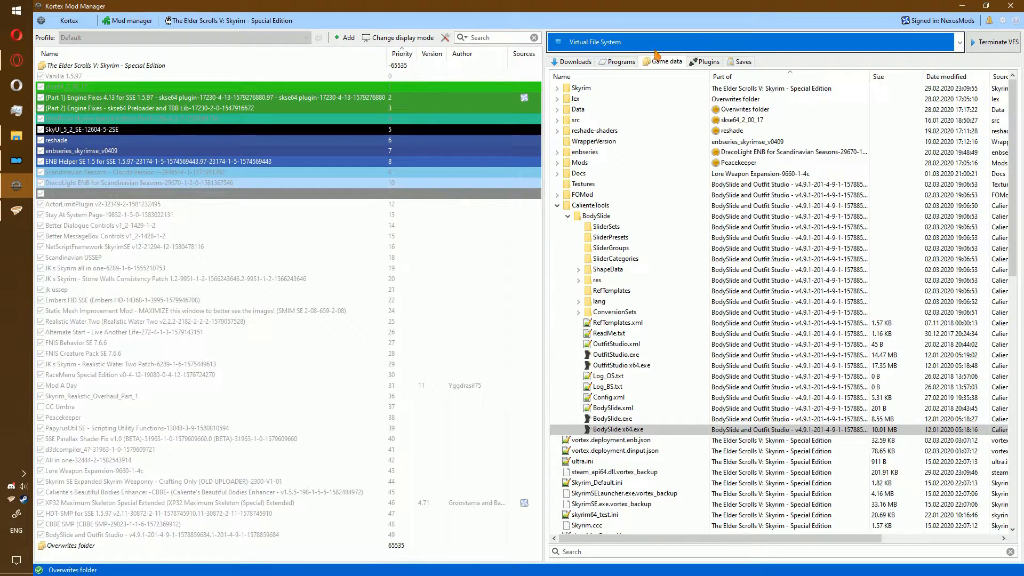
- Add a program entry using BodySlide x64.exe from Kortex 2.0a9\Mod A Day\VirtualGameDir\CalienteTools\BodySlide on drive D as its executable
click(598, 63)
right_click(608, 304)
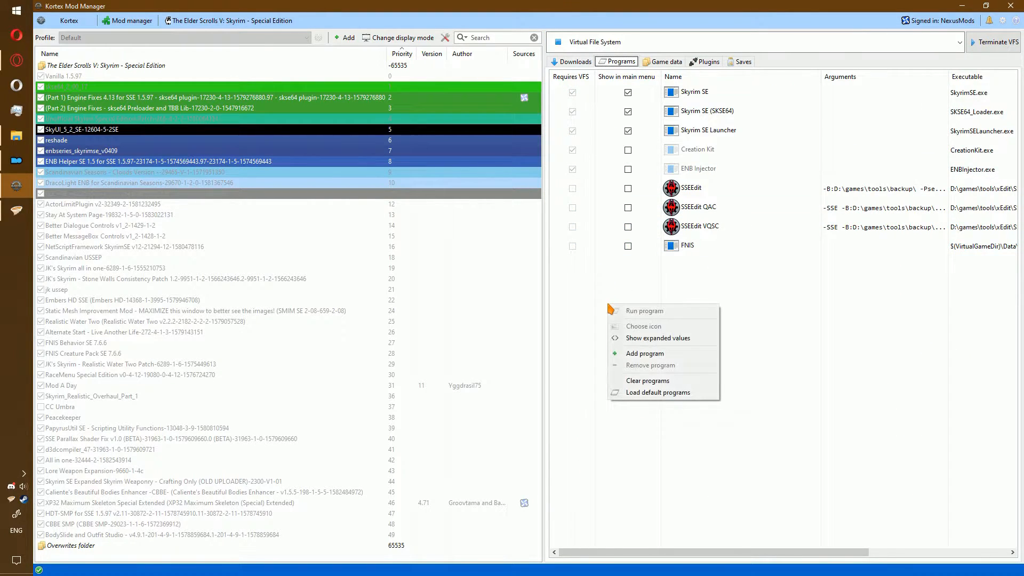
click(645, 354)
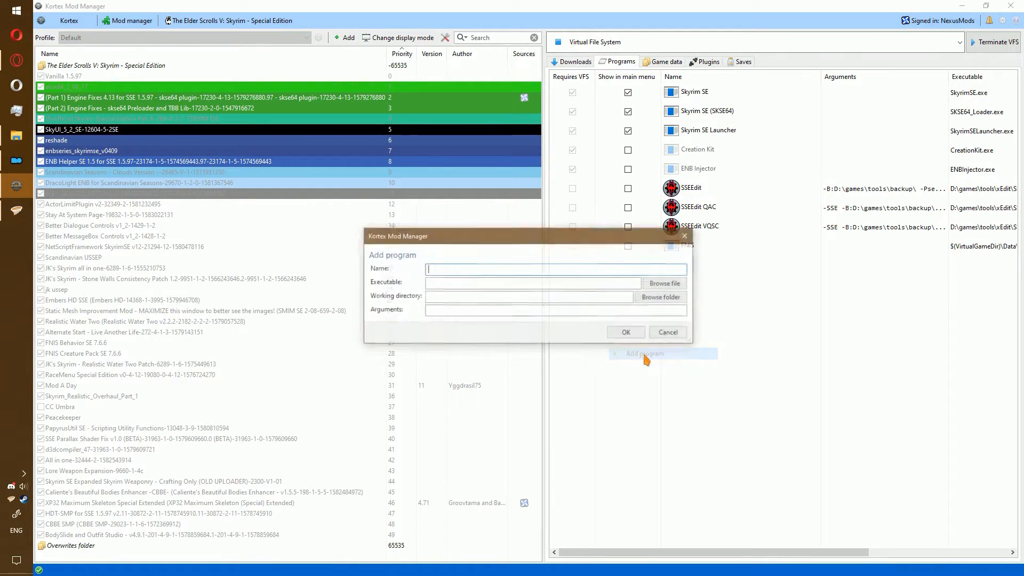
click(667, 284)
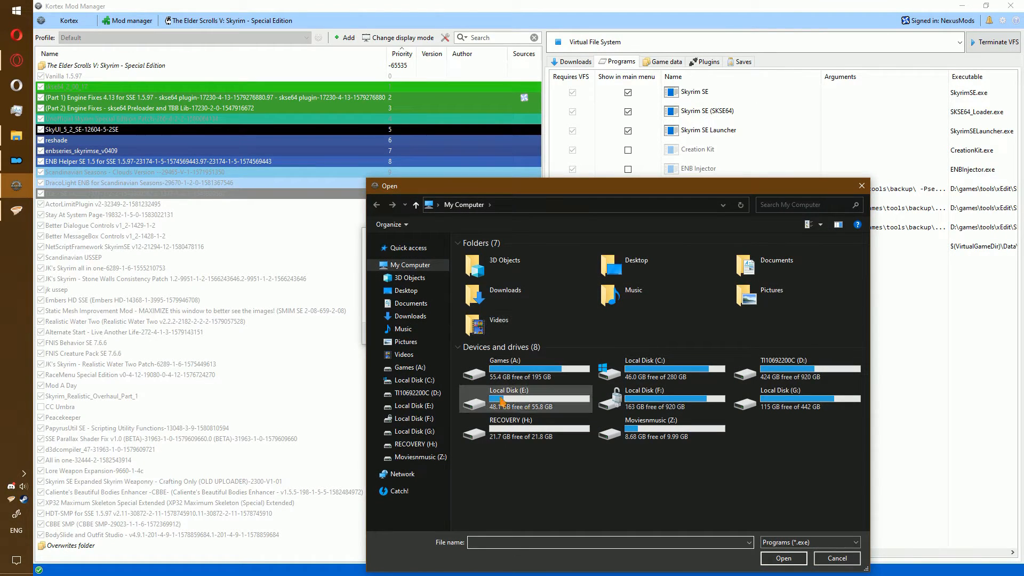
double_click(758, 370)
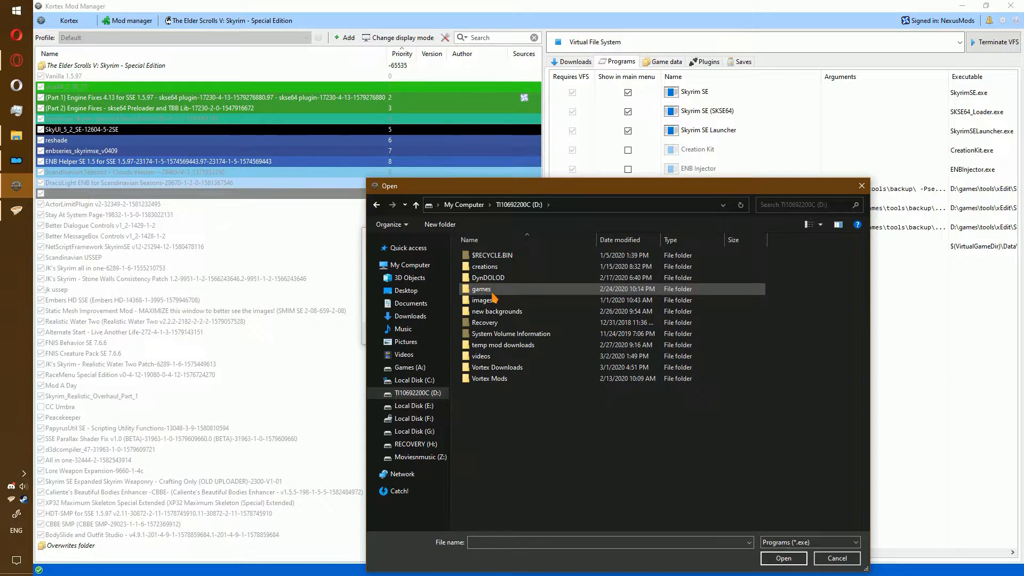
double_click(511, 288)
double_click(515, 277)
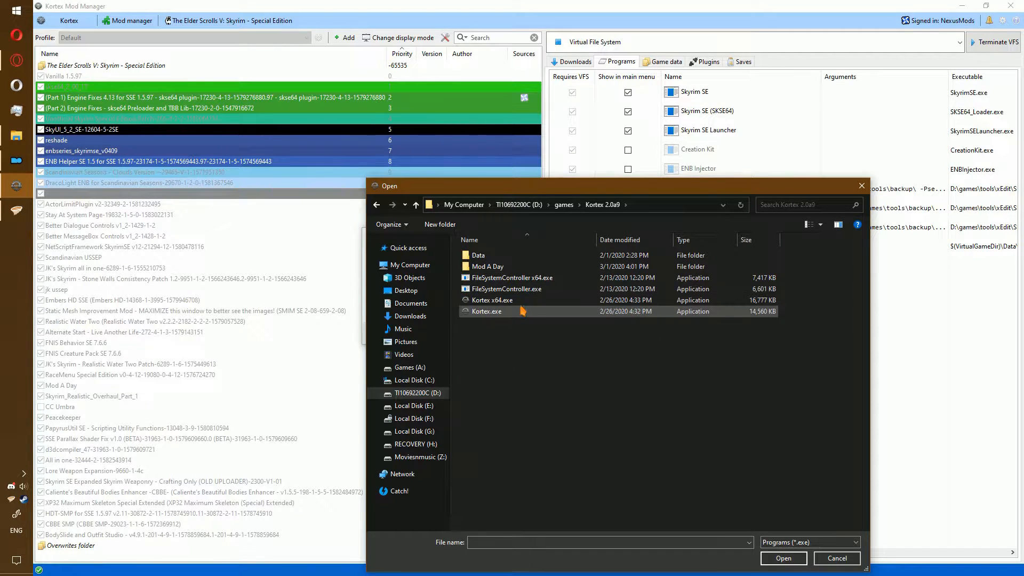
double_click(509, 266)
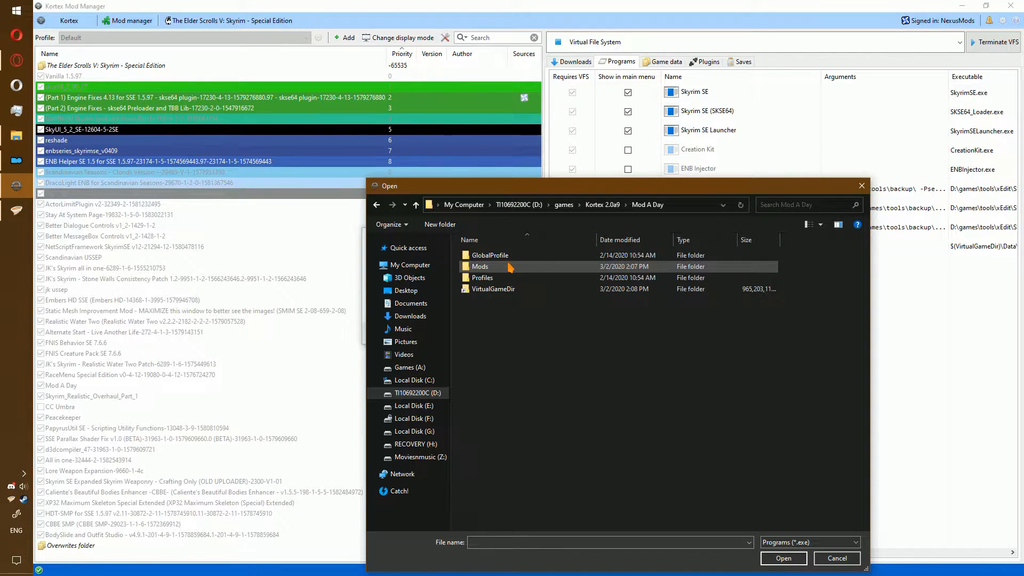
double_click(504, 291)
double_click(508, 255)
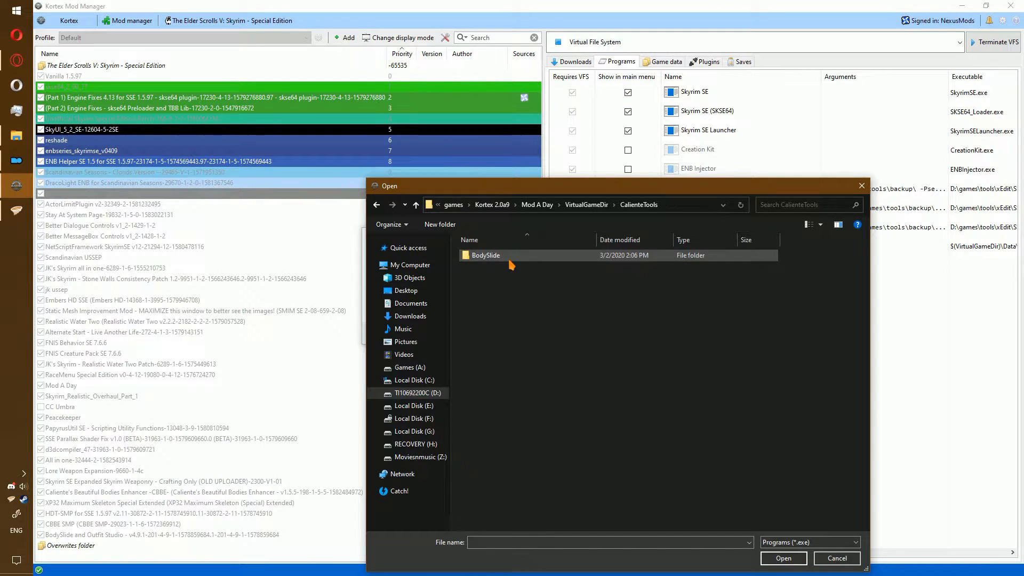
double_click(510, 263)
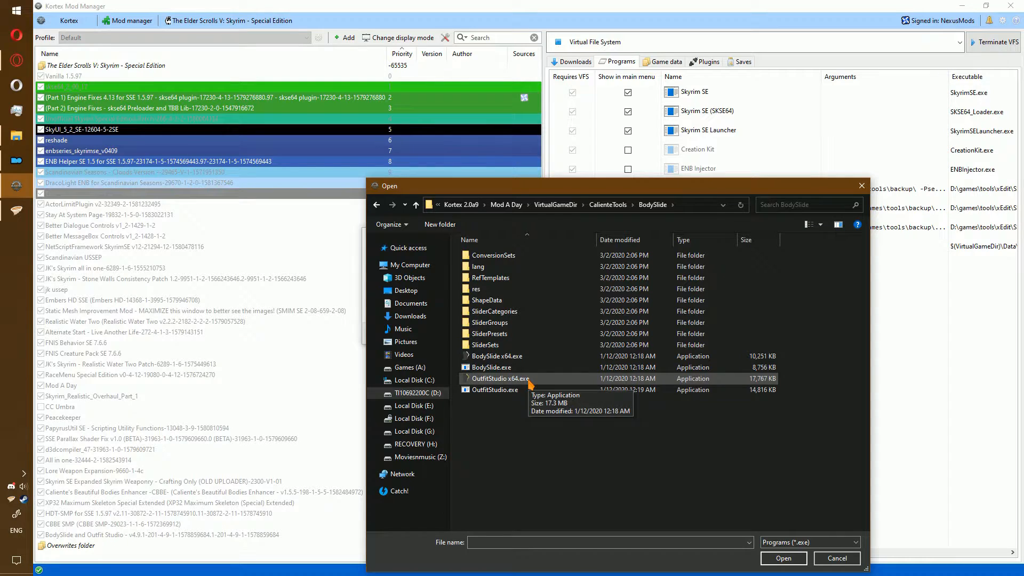
click(533, 356)
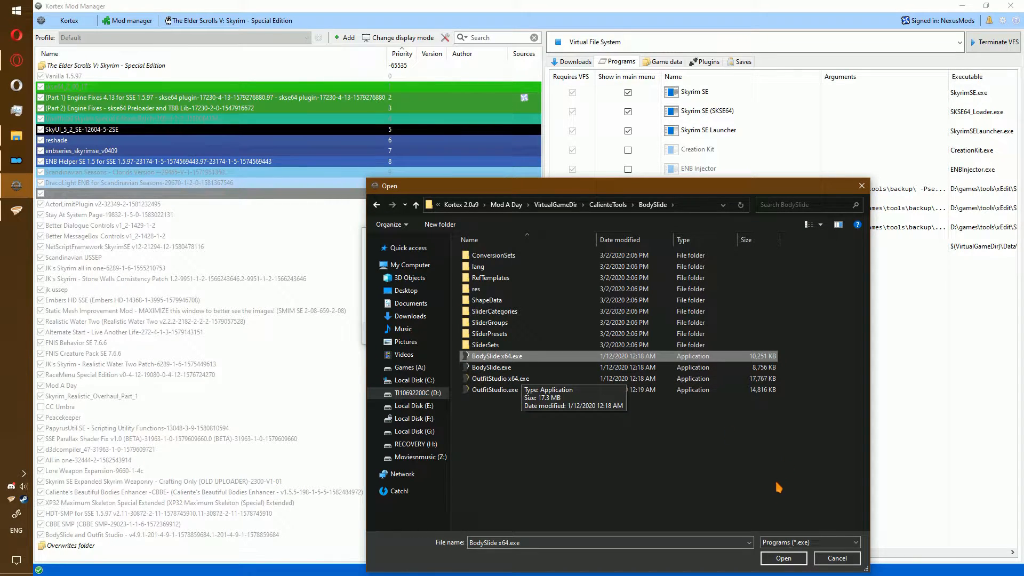
click(774, 558)
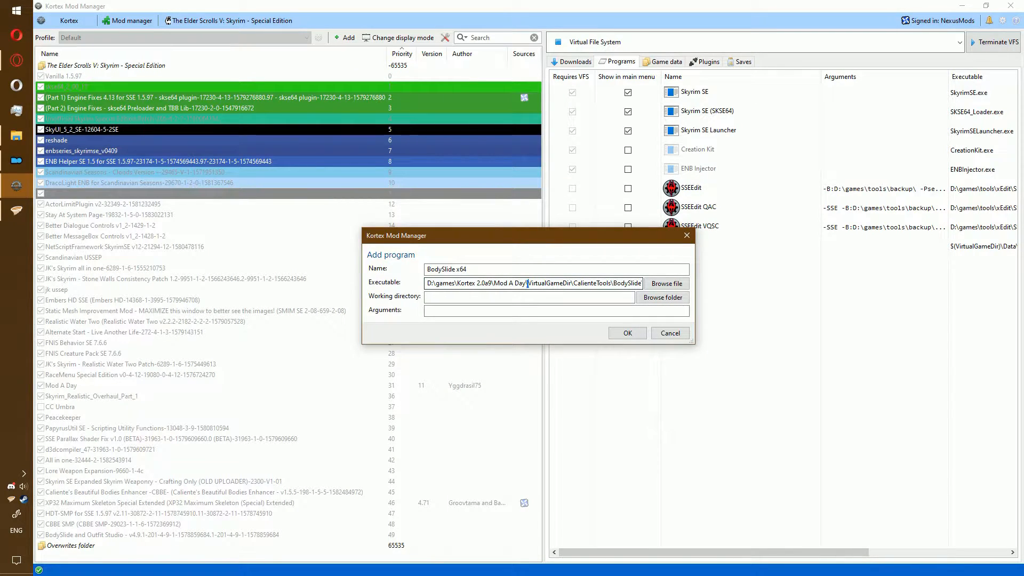
- Set the entry's executable path to $(VirtualGameDir)\Data\CalienteTools\BodySlide\BodySlide x64.exe and save the program
drag(527, 284, 427, 289)
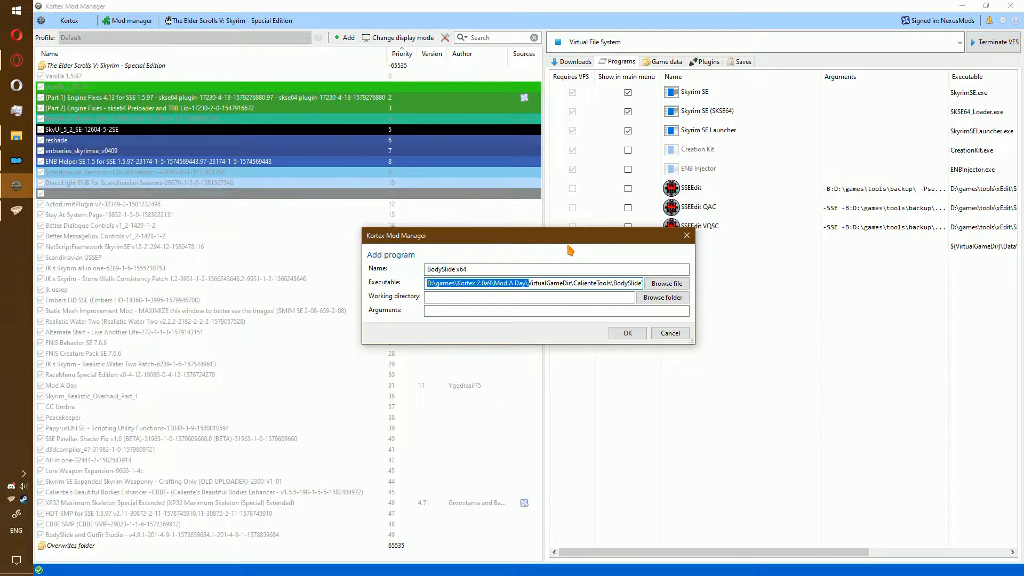
text($)
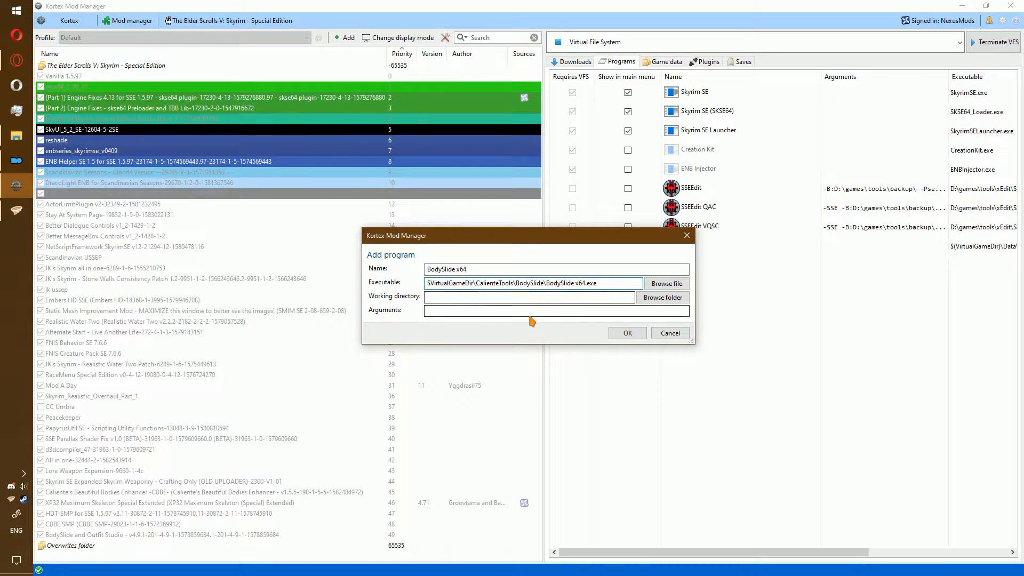
text(()
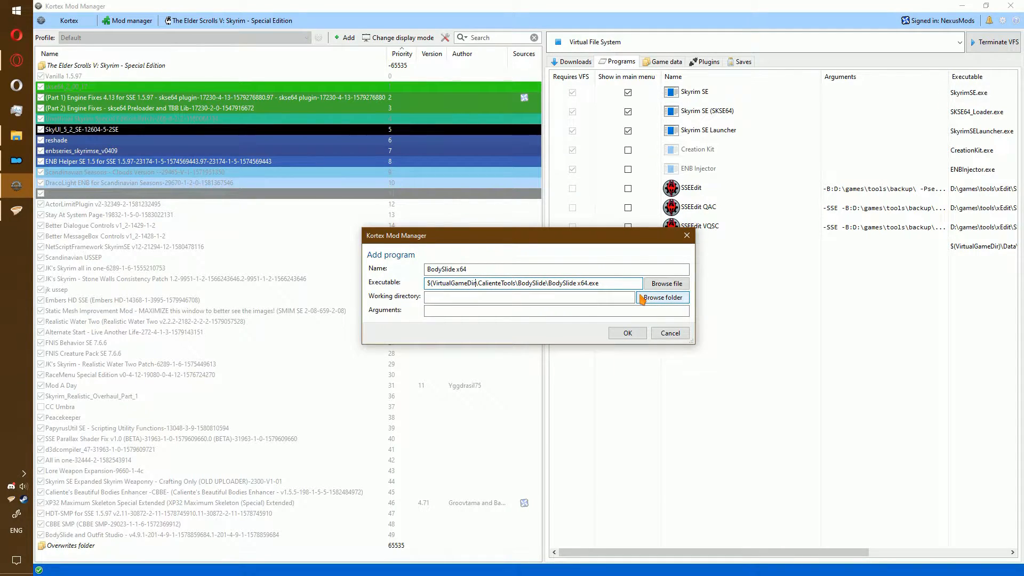
text())
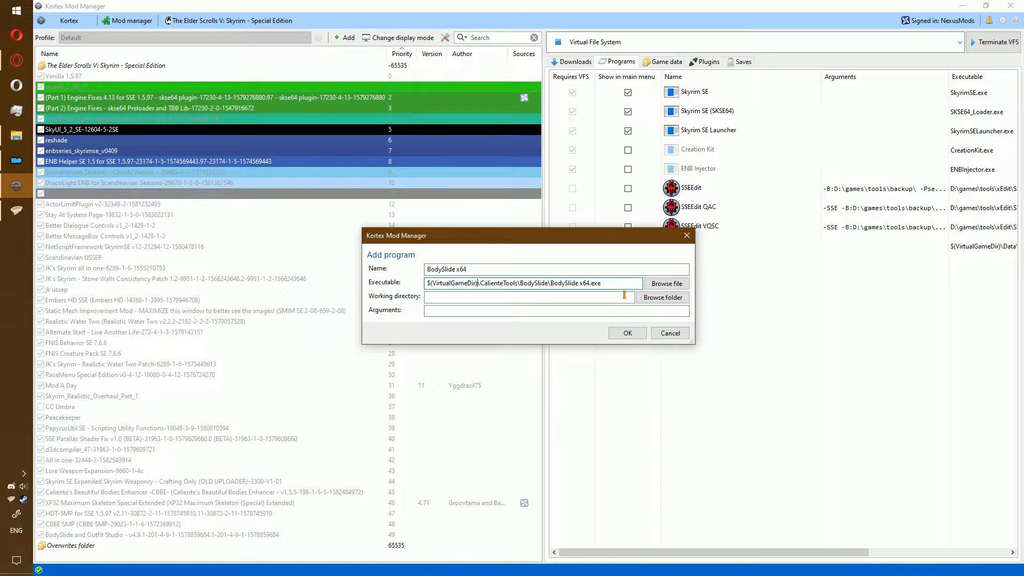
text(\Data)
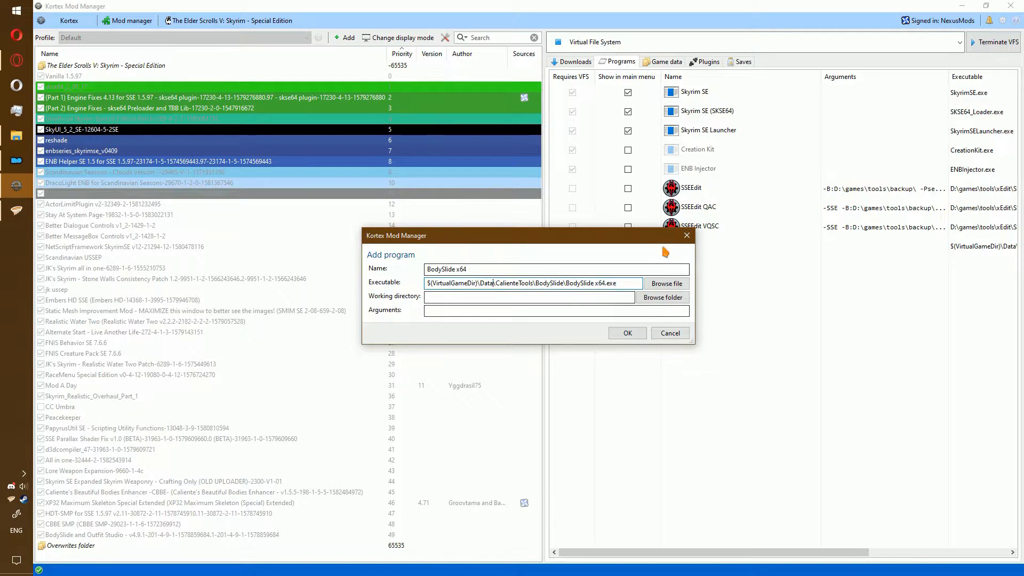
click(628, 334)
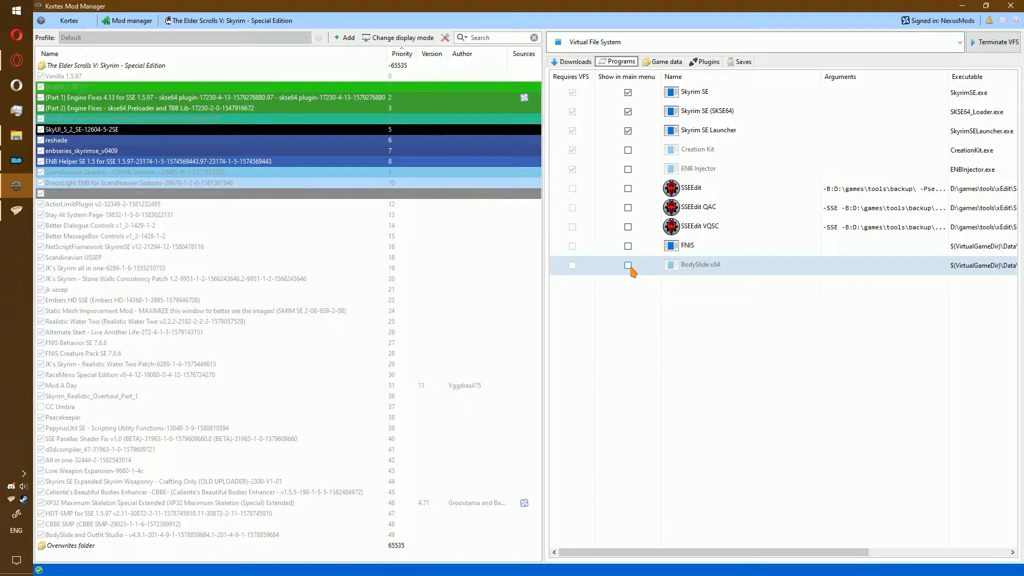
- Terminate the virtual file system and run it again with the new program entry in the list
drag(718, 553, 736, 534)
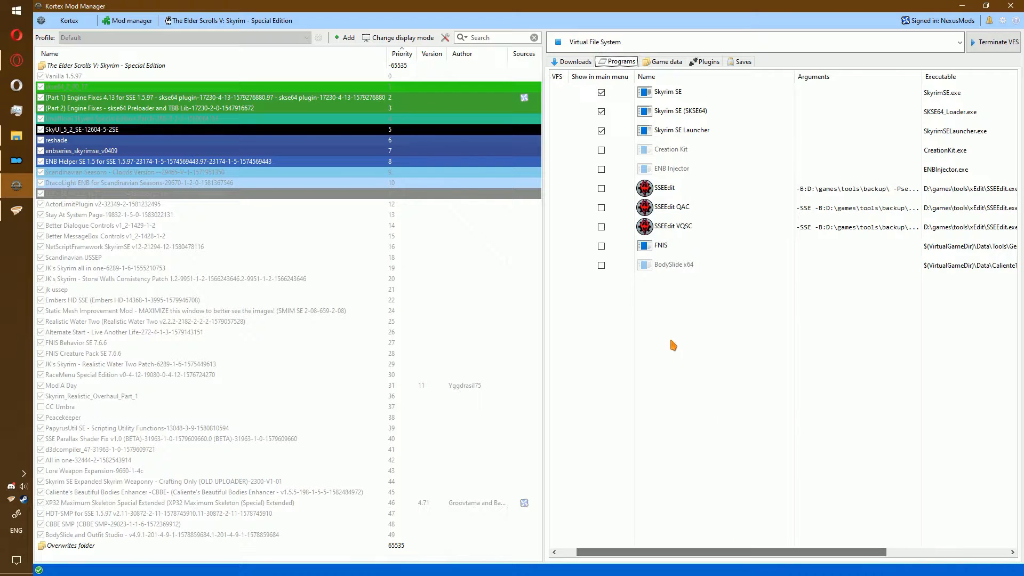
click(596, 45)
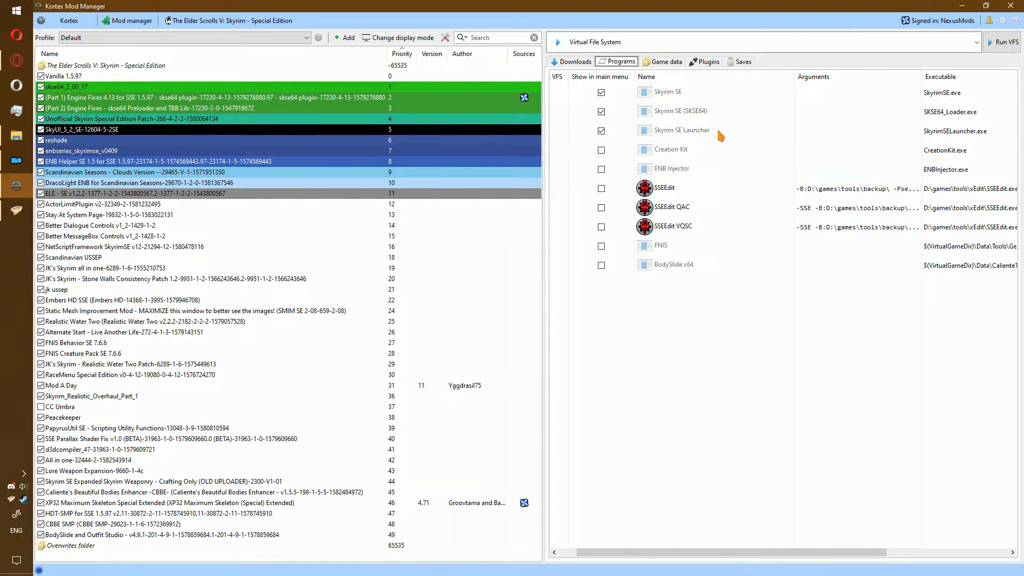
click(689, 43)
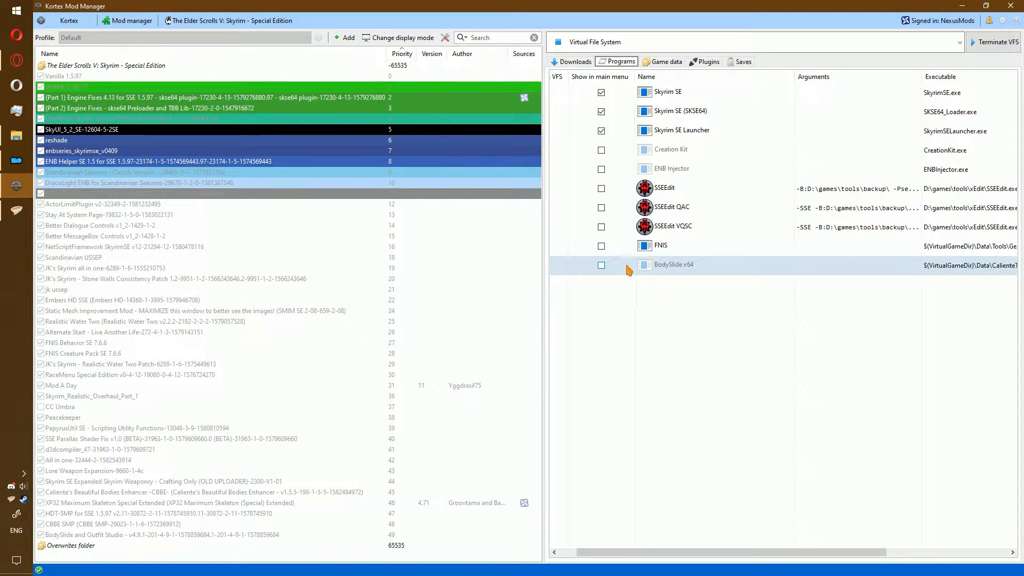
- Display the program list's paths as expanded values and switch back to the variable-based paths
right_click(707, 322)
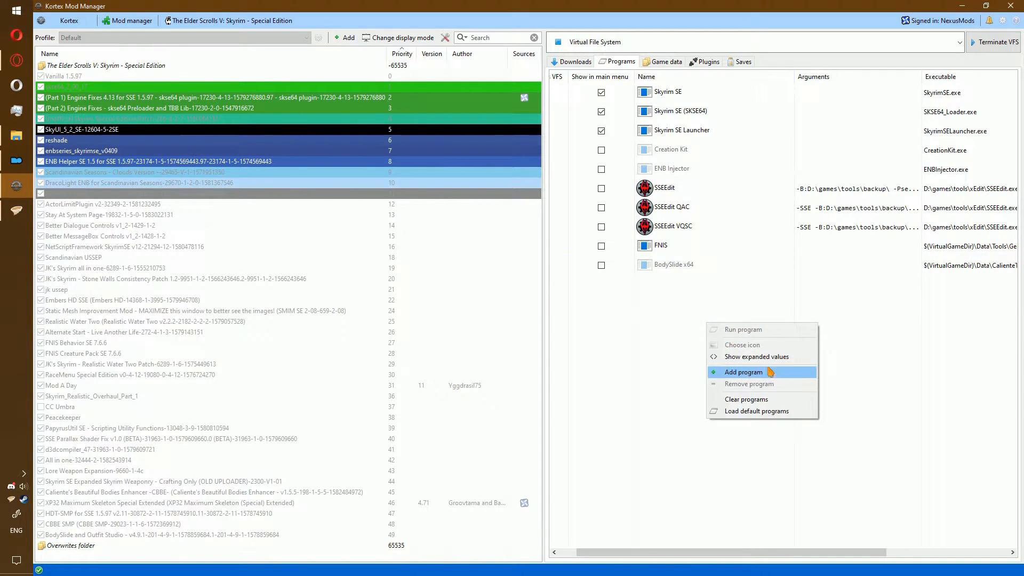
click(752, 356)
right_click(749, 454)
click(795, 486)
- Enable showing BodySlide x64 in the main menu, and try to run it as the selected program
click(601, 265)
click(601, 265)
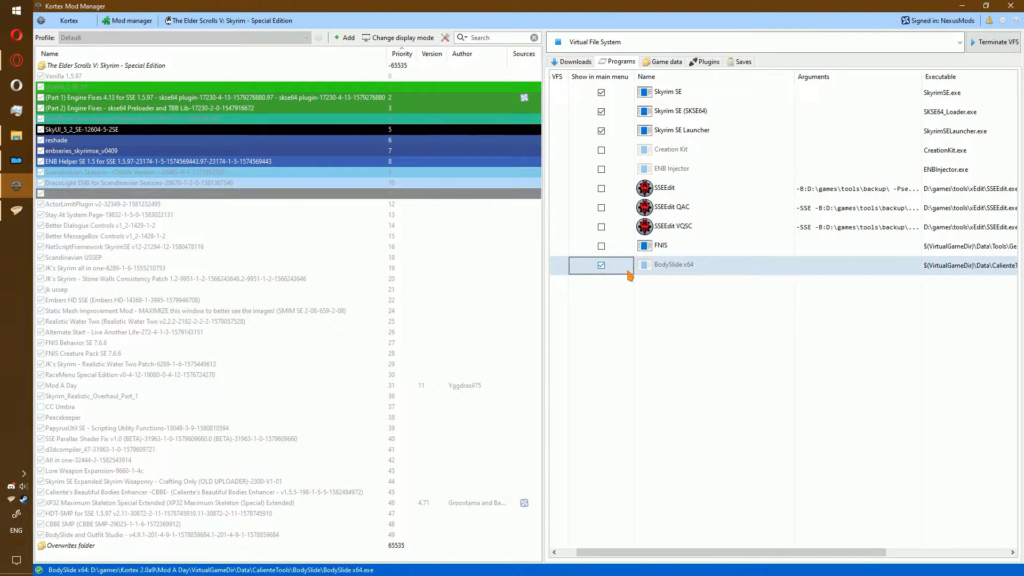
click(621, 42)
click(642, 244)
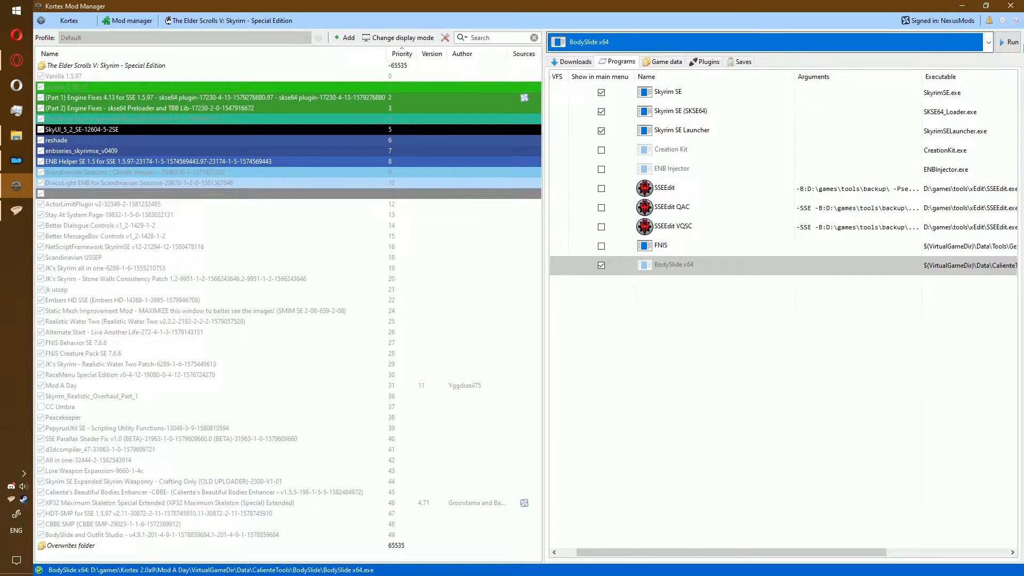
click(1011, 43)
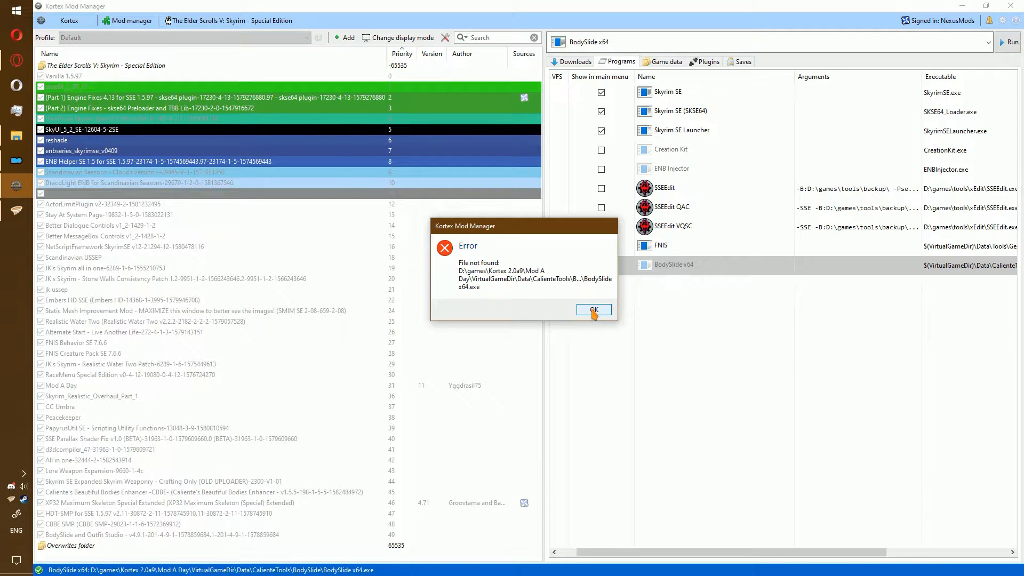
click(593, 310)
- Set the BodySlide x64 program's working directory to $(VirtualGameDir)\Data\CalienteTools\BodySlide\ and check its saved paths
click(742, 266)
right_click(876, 266)
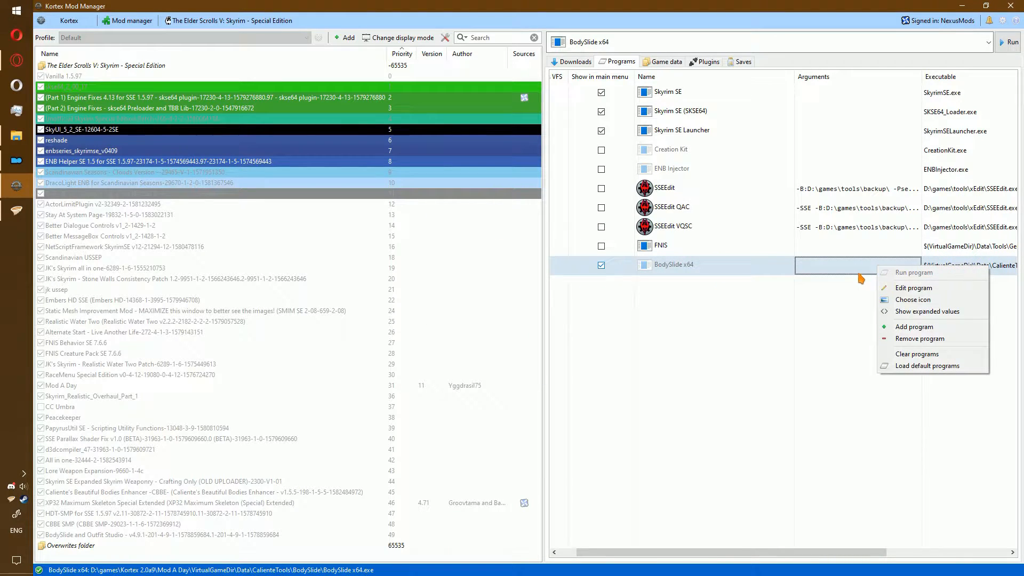
click(880, 288)
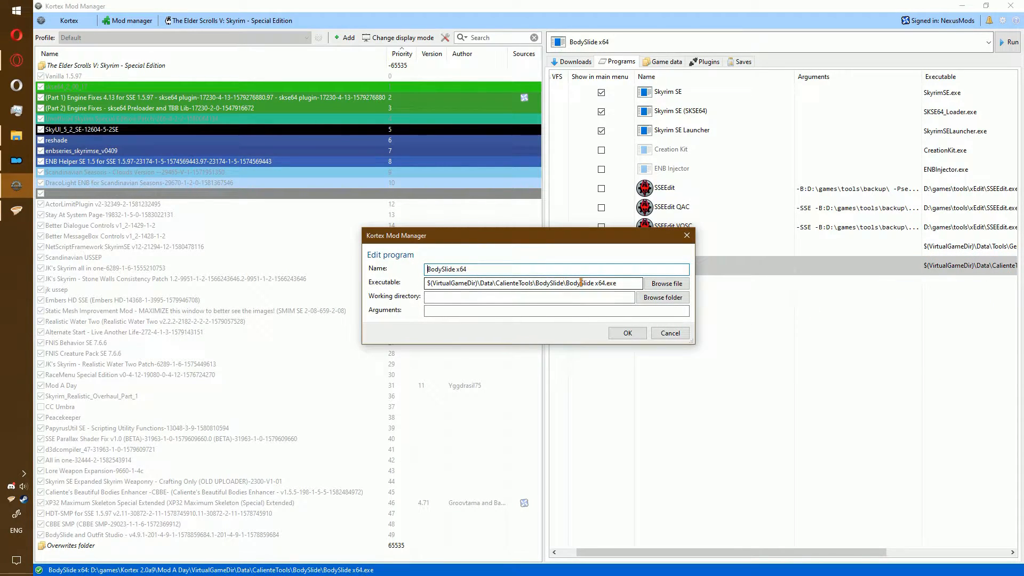
drag(565, 283, 427, 282)
key(ctrl+c)
click(478, 297)
key(ctrl+v)
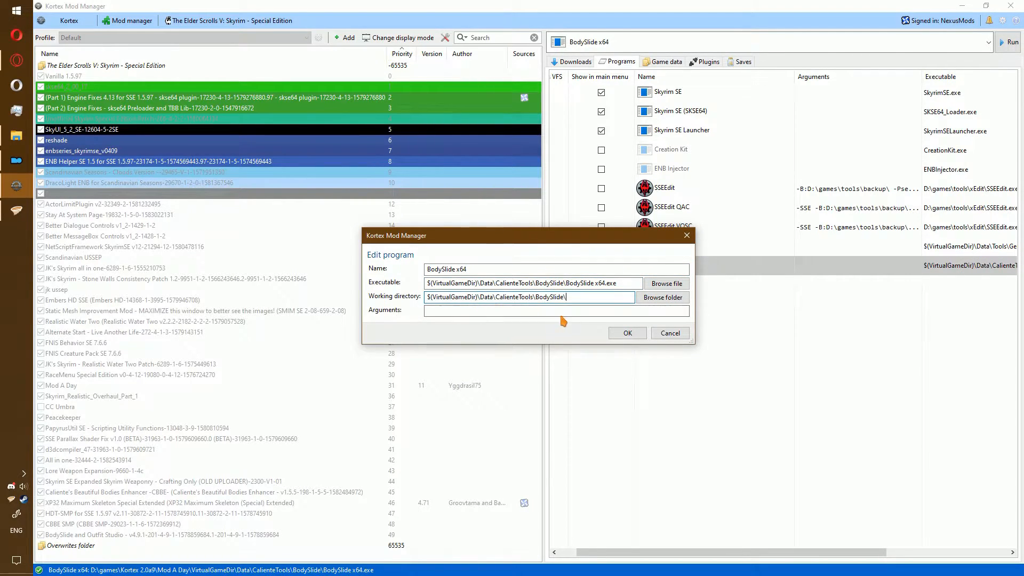
click(626, 333)
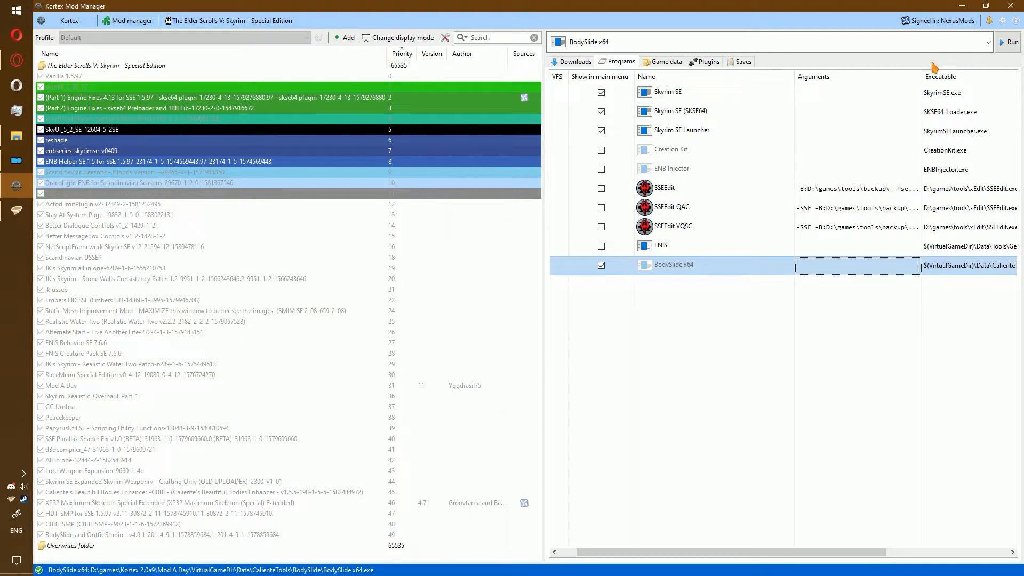
drag(764, 553, 974, 549)
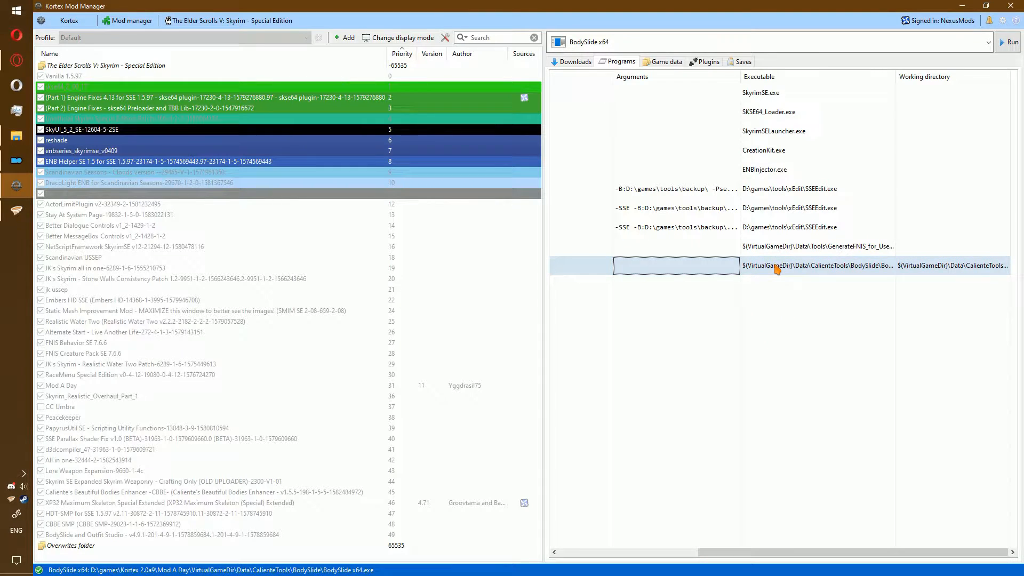
click(928, 43)
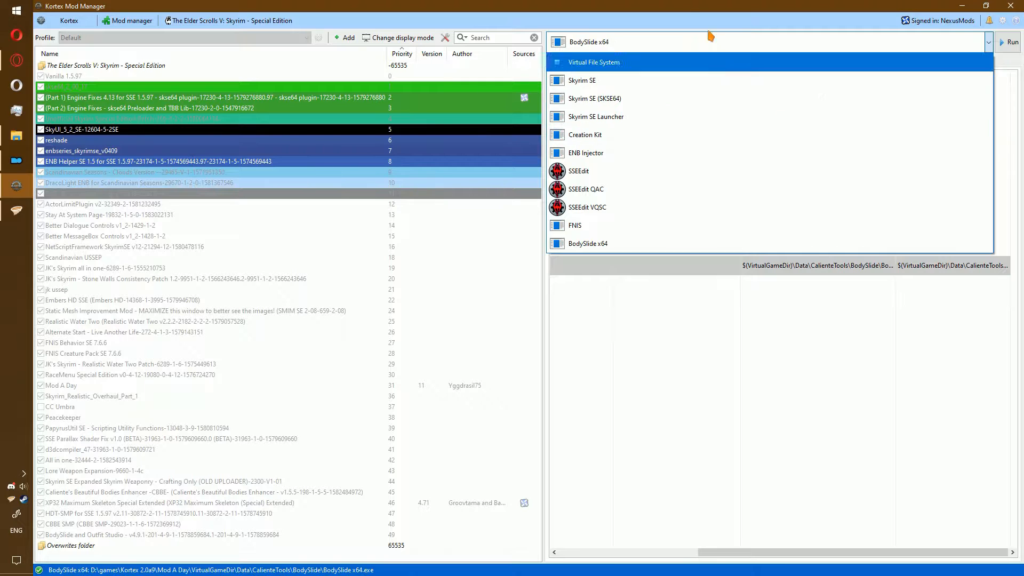
click(639, 306)
- Add a new program entry for BodySlide x64.exe from D:\games\Kortex 2.0a9\Mod A Day\VirtualGameDir\CalienteTools\BodySlide
right_click(638, 322)
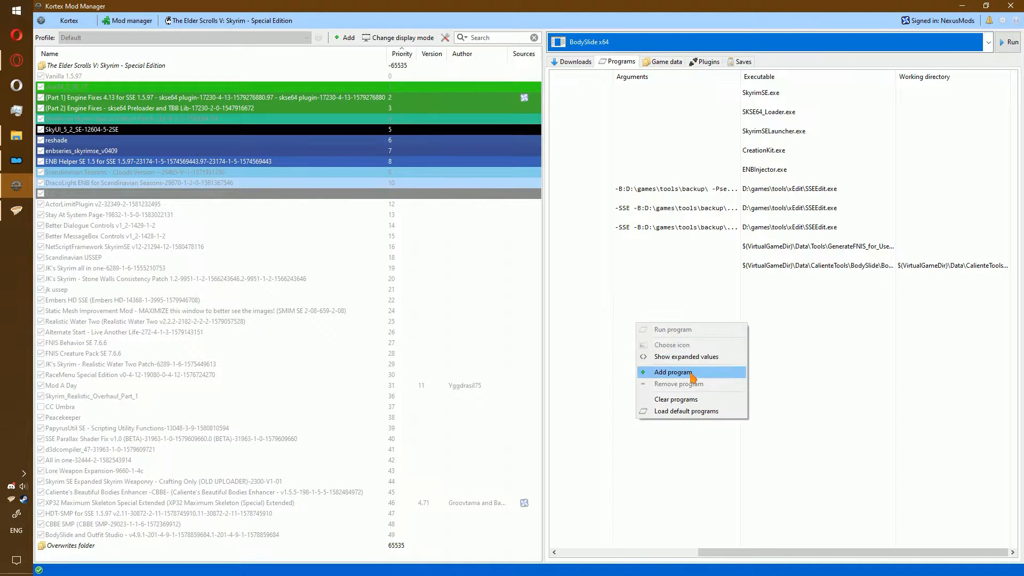
click(661, 375)
click(662, 283)
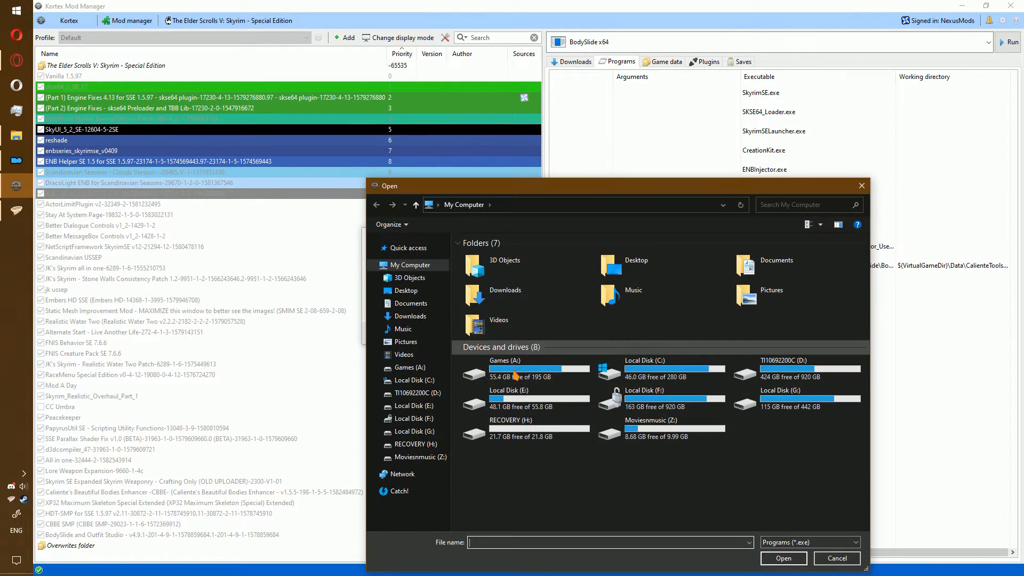
double_click(771, 373)
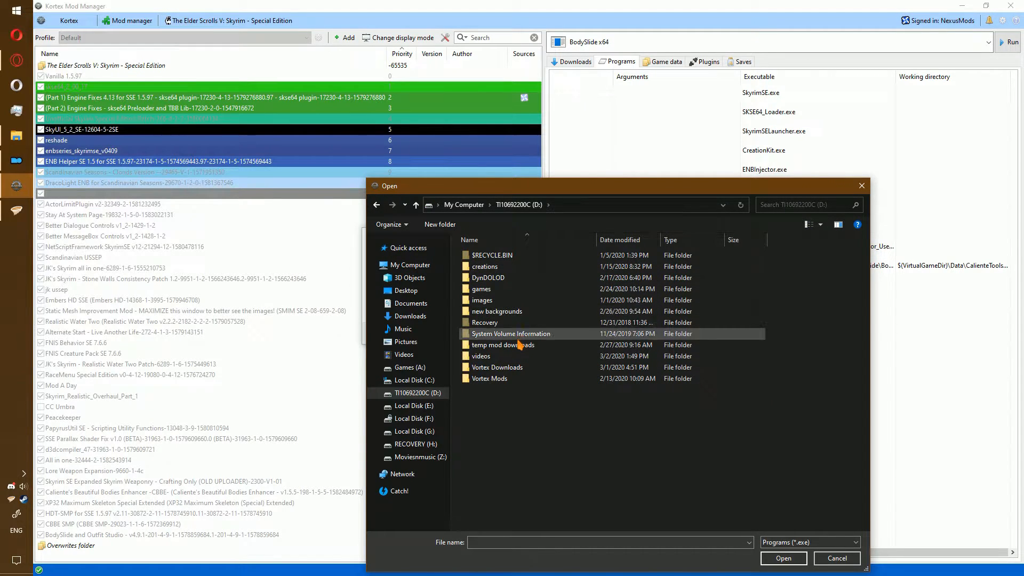
double_click(517, 290)
double_click(520, 297)
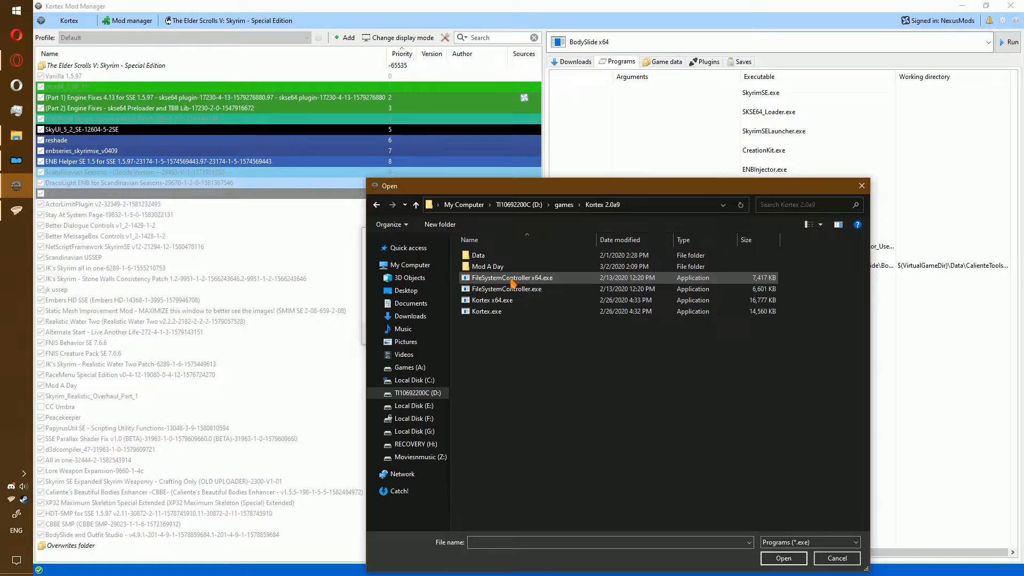
double_click(493, 266)
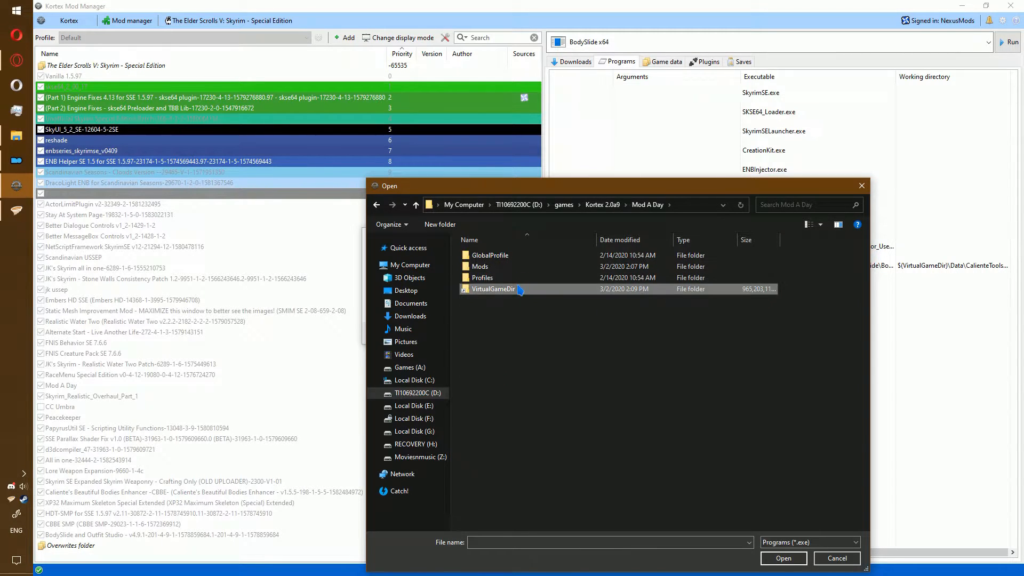
double_click(501, 289)
double_click(504, 256)
double_click(510, 258)
double_click(536, 356)
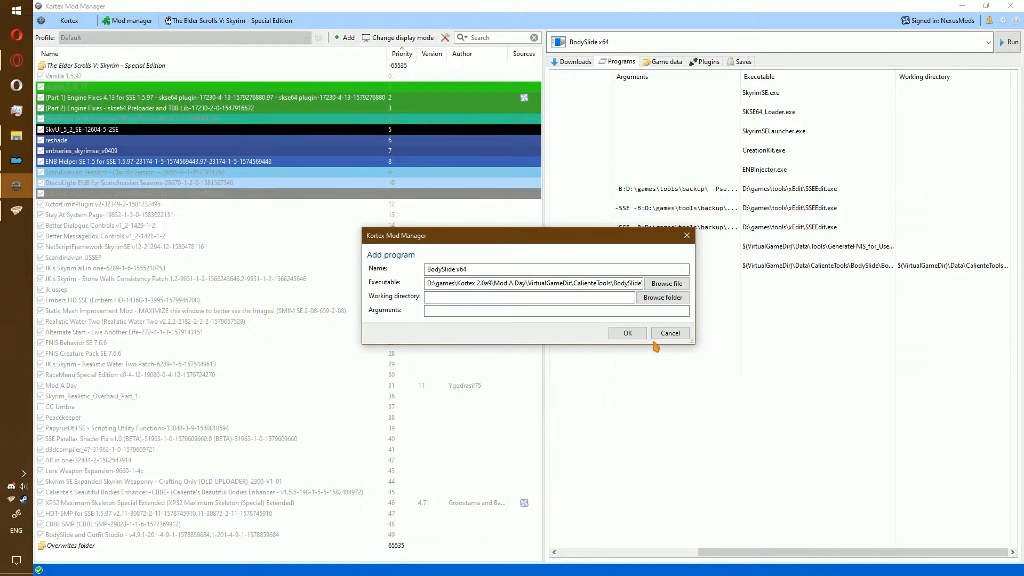
click(627, 333)
- Remove the older BodySlide x64 program entry that uses the variable-based path
drag(736, 552, 563, 550)
click(703, 265)
right_click(705, 269)
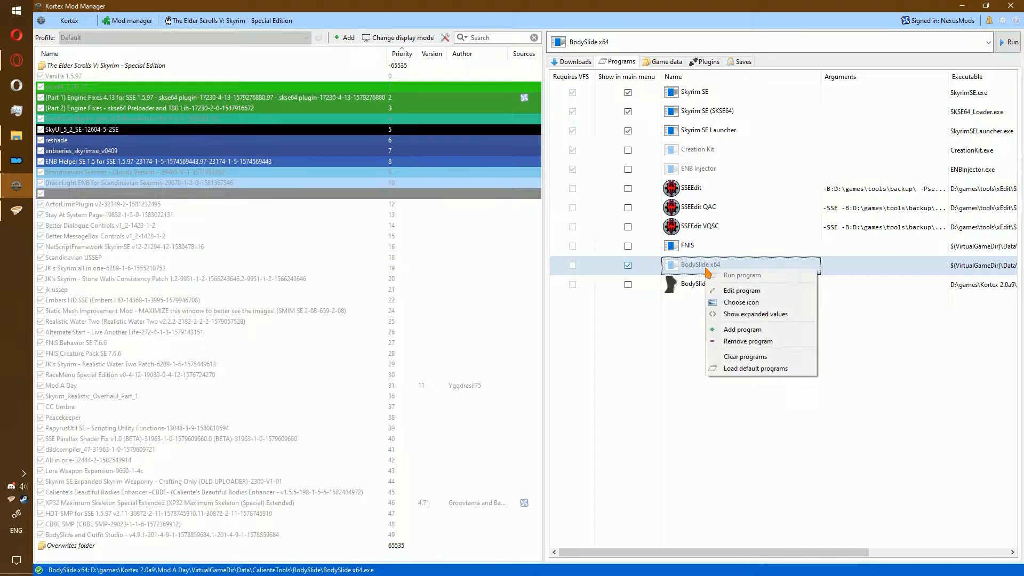
click(771, 342)
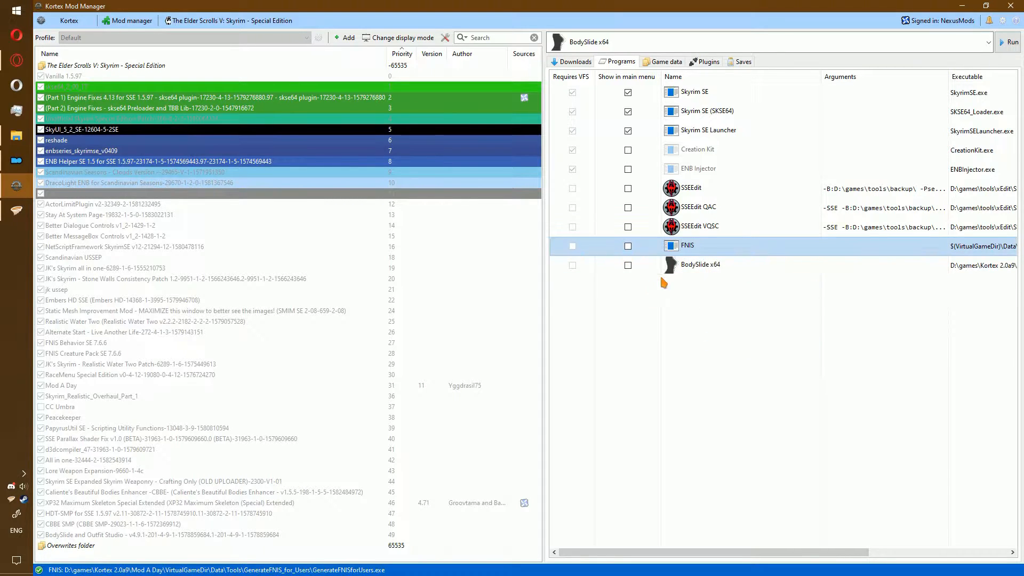
- Select the remaining BodySlide x64 program and run it
click(697, 273)
drag(702, 553, 599, 508)
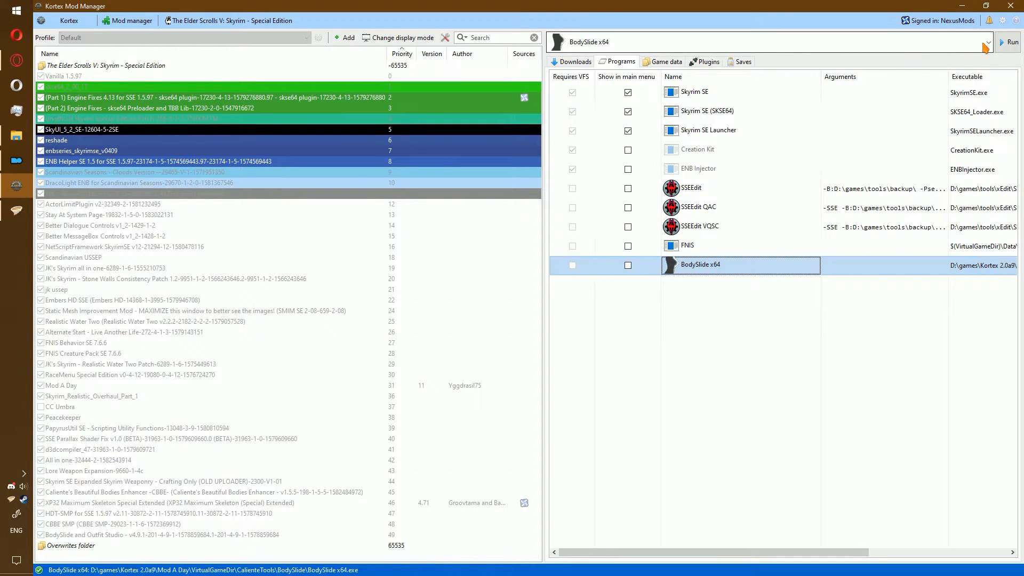
click(1004, 45)
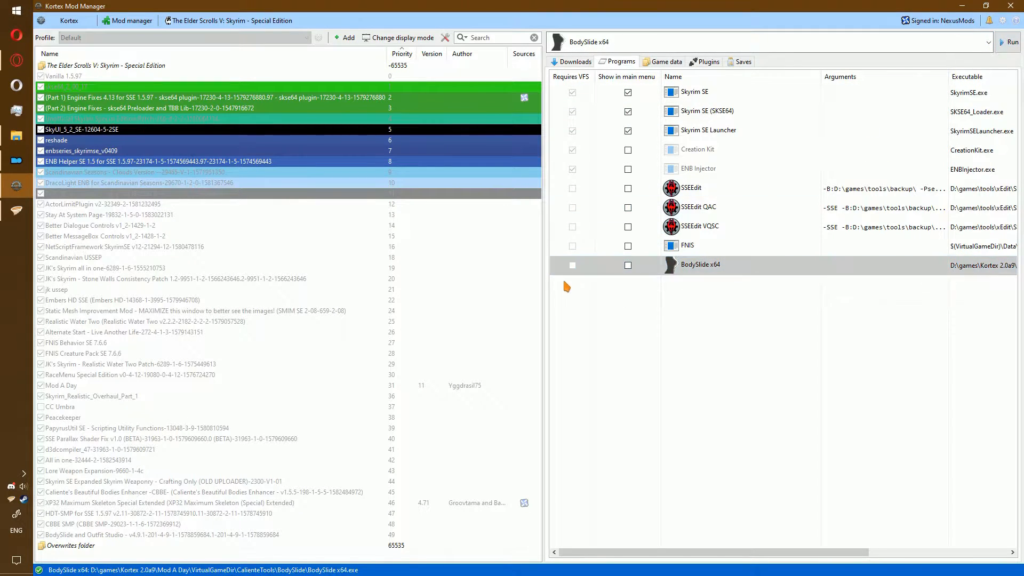
click(680, 313)
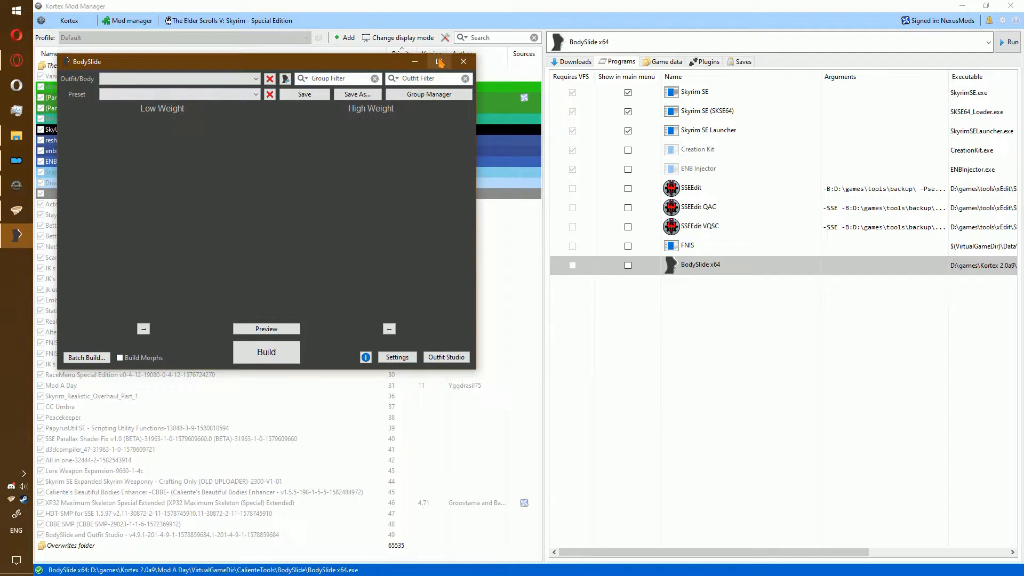
- In BodySlide's advanced settings, browse the output path to D:\games\Kortex 2.0a9\Mod A Day\Mods
click(398, 357)
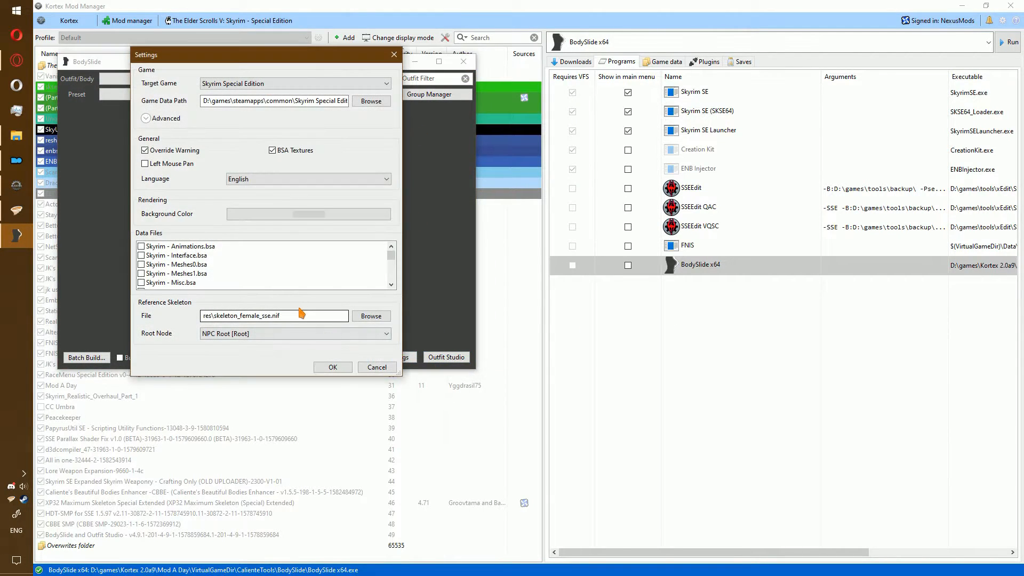
click(145, 117)
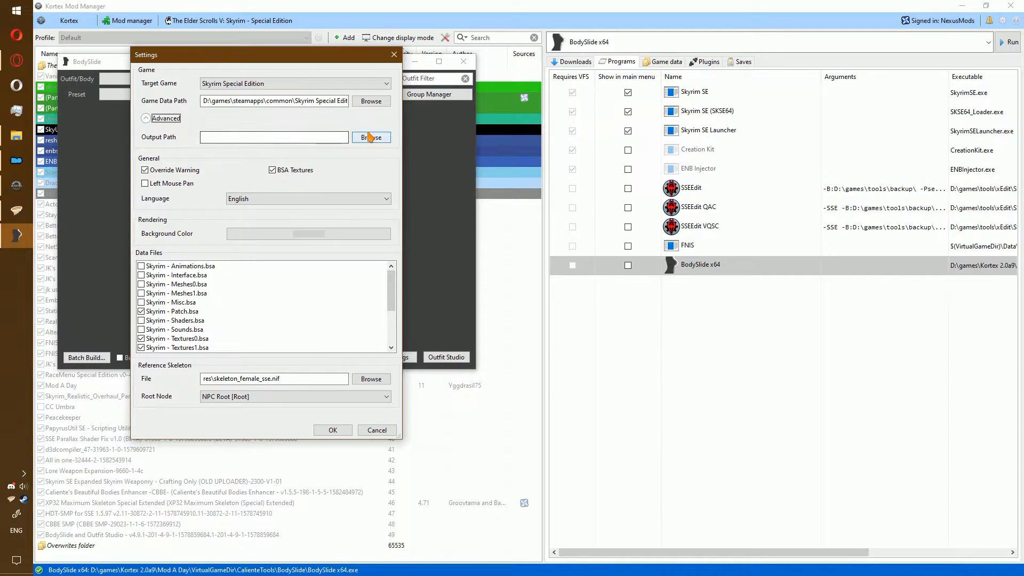
click(371, 137)
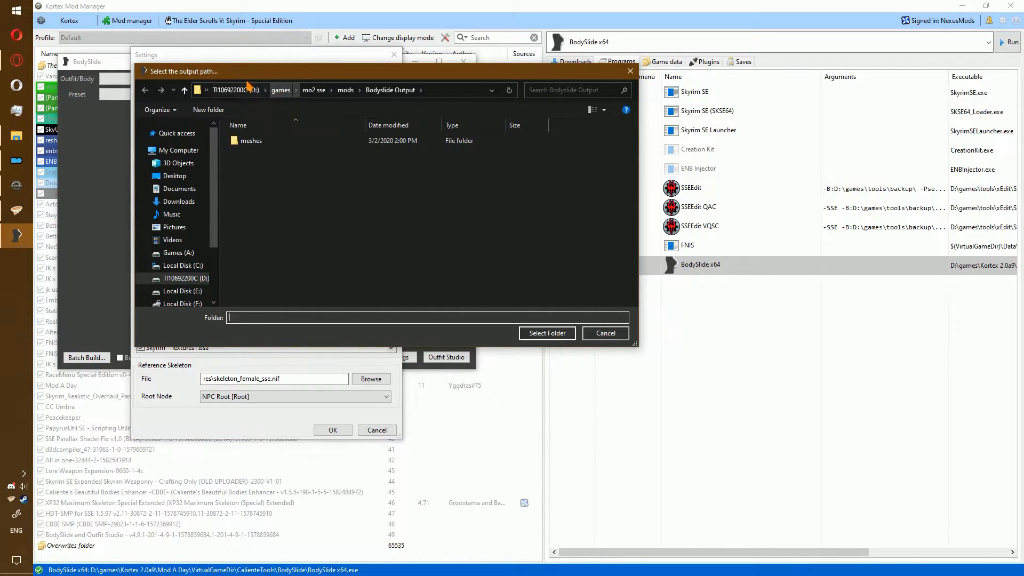
click(280, 89)
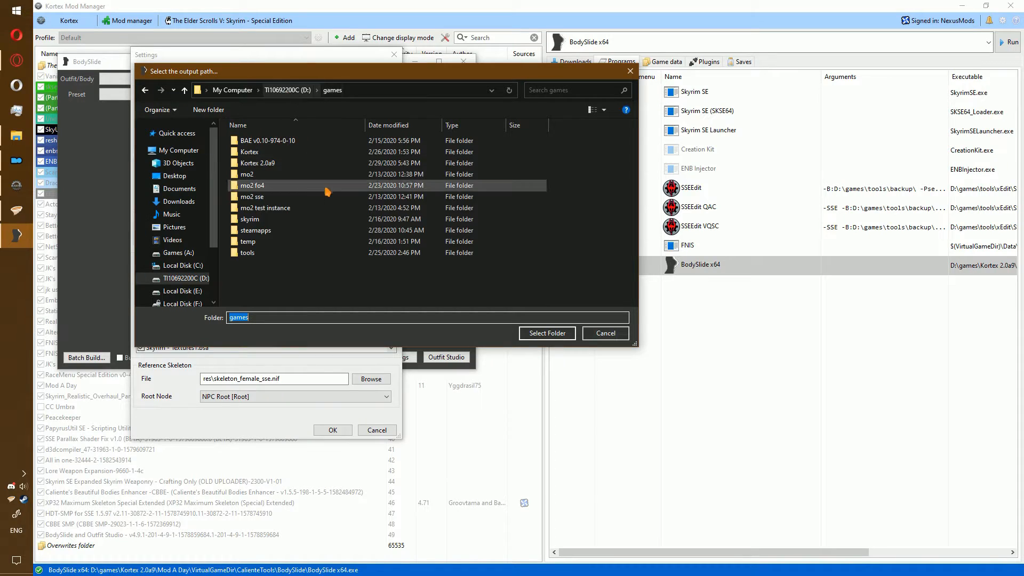
double_click(278, 162)
double_click(280, 152)
double_click(283, 151)
- Create a folder named Bodyslide in Mods, with a subfolder named Mod Files inside it
click(208, 109)
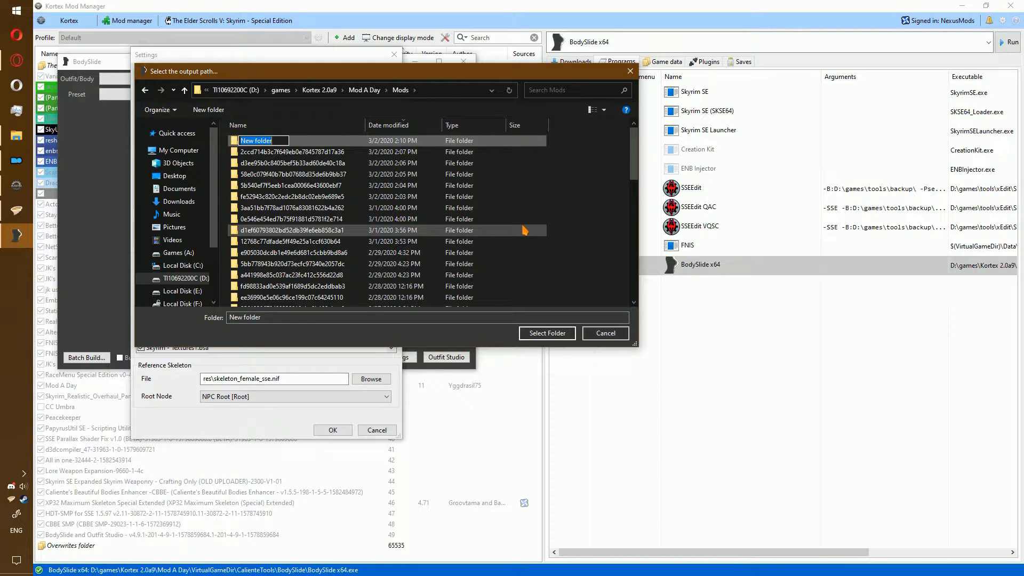
key(Return)
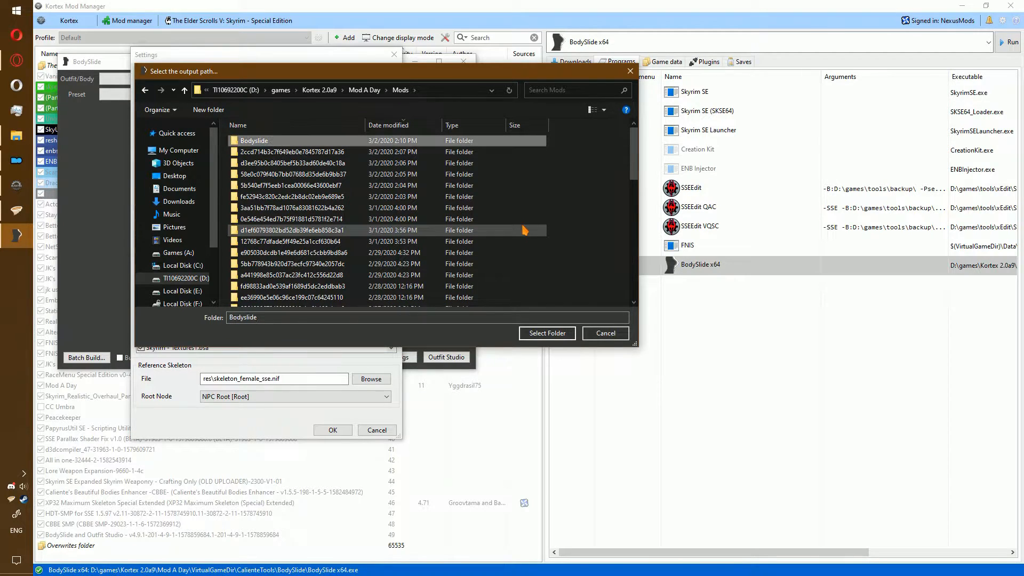
key(Return)
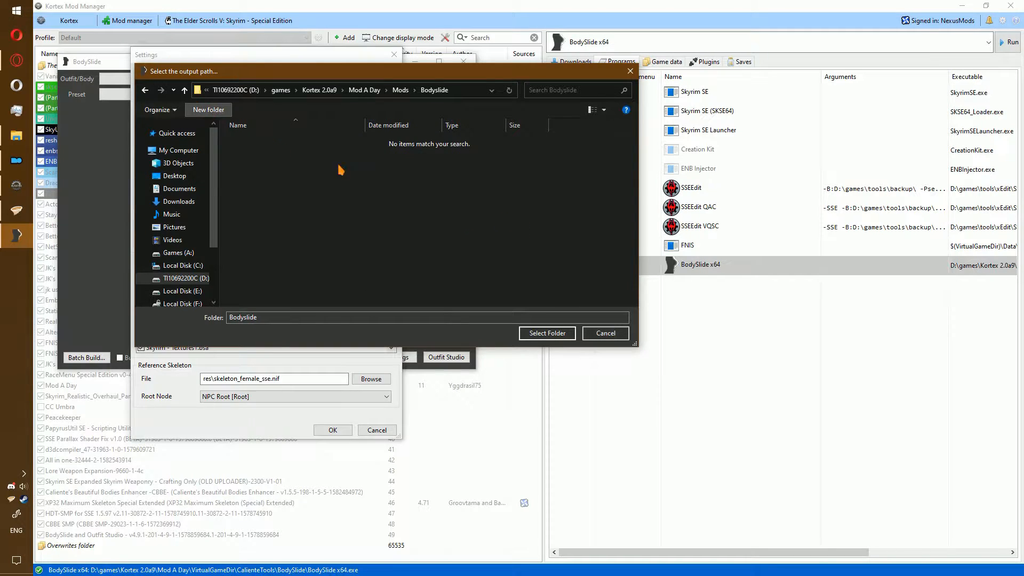
key(ctrl+shift+n)
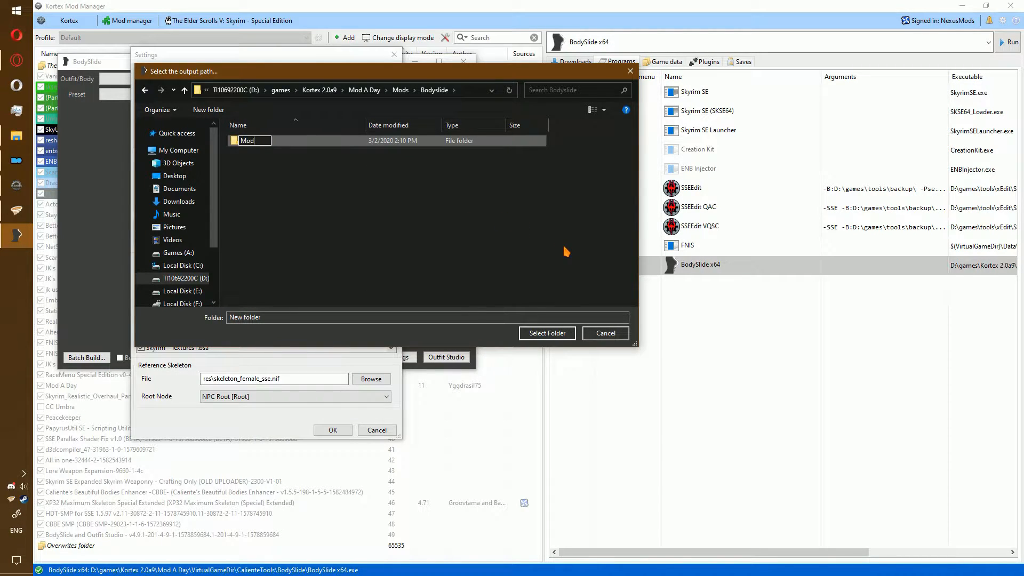
key(Return)
key(Return)
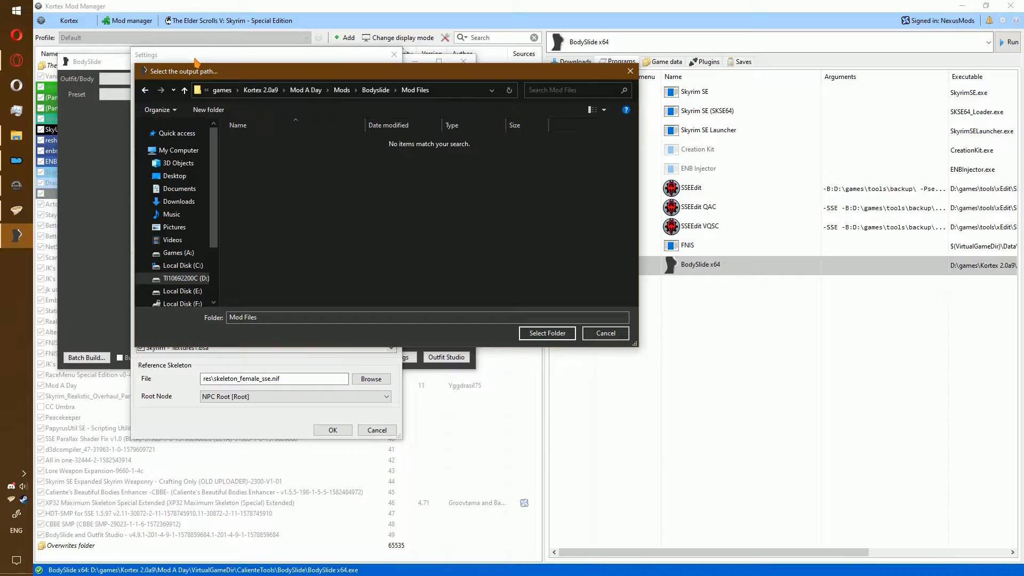
- Create a data folder inside Mod Files, set it as BodySlide's output path and save the settings
click(209, 109)
text(d)
key(Return)
key(Return)
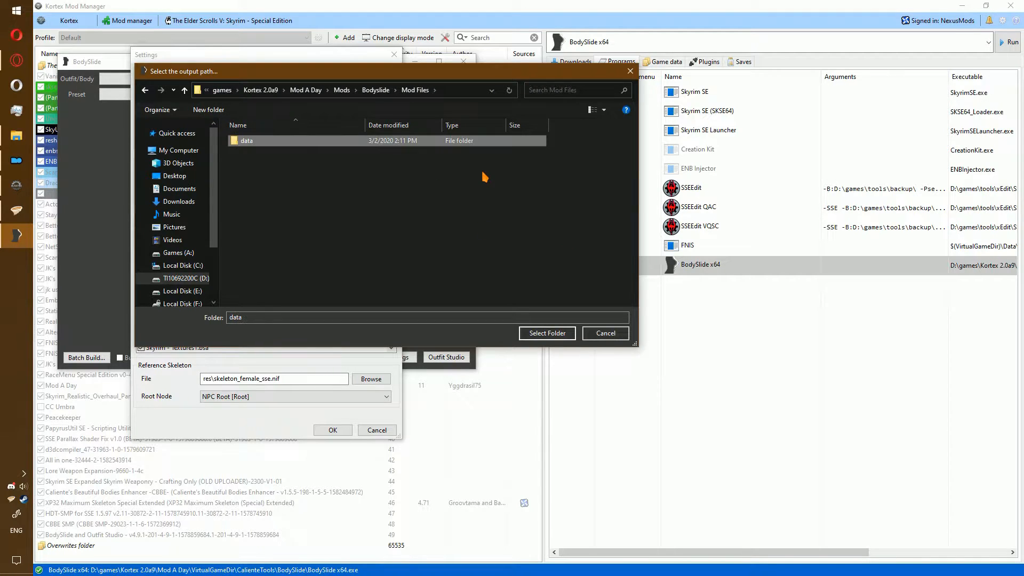
click(548, 333)
click(333, 430)
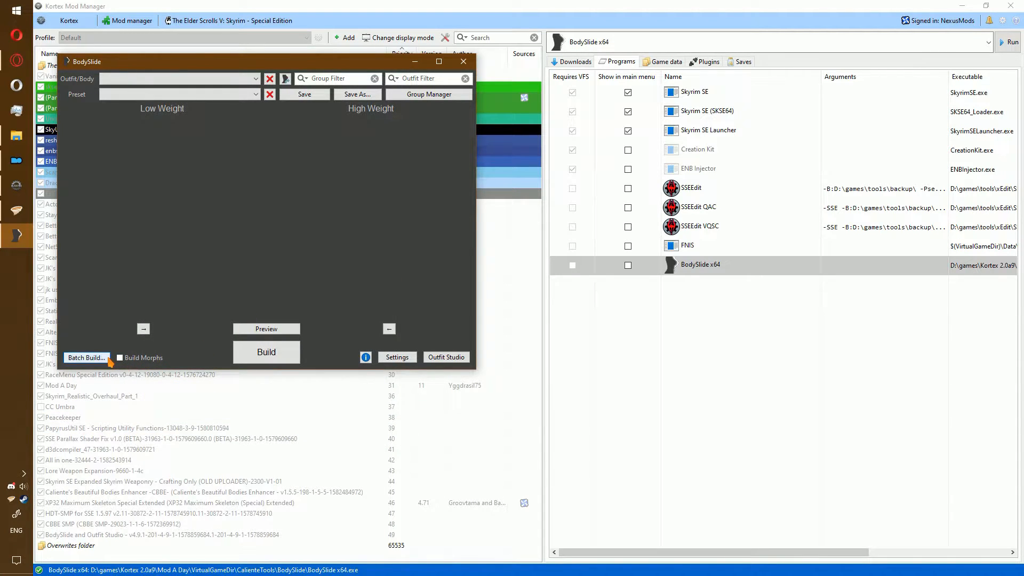
- Check BodySlide's Outfit/Body list and close BodySlide
click(181, 79)
click(462, 69)
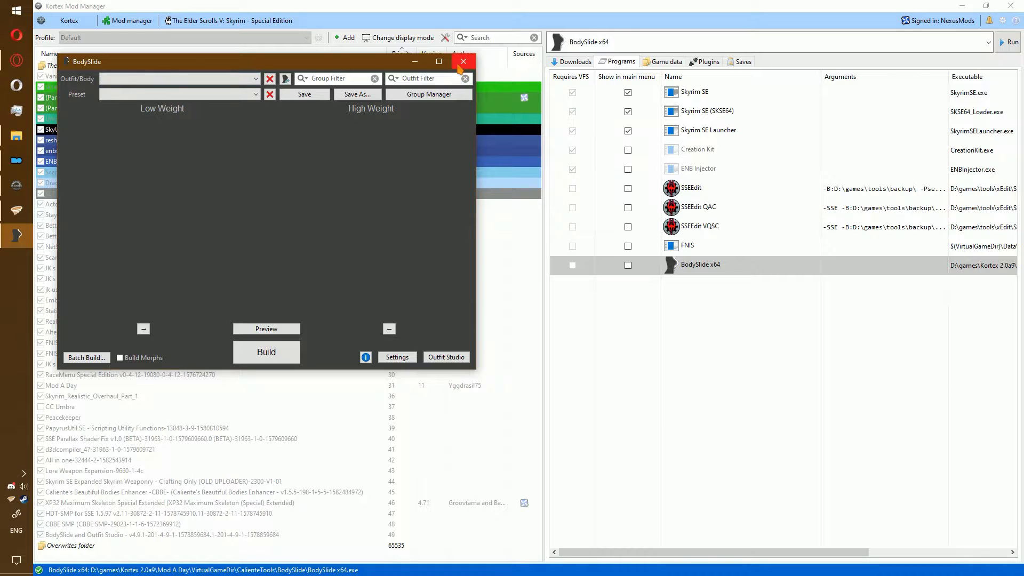
click(463, 62)
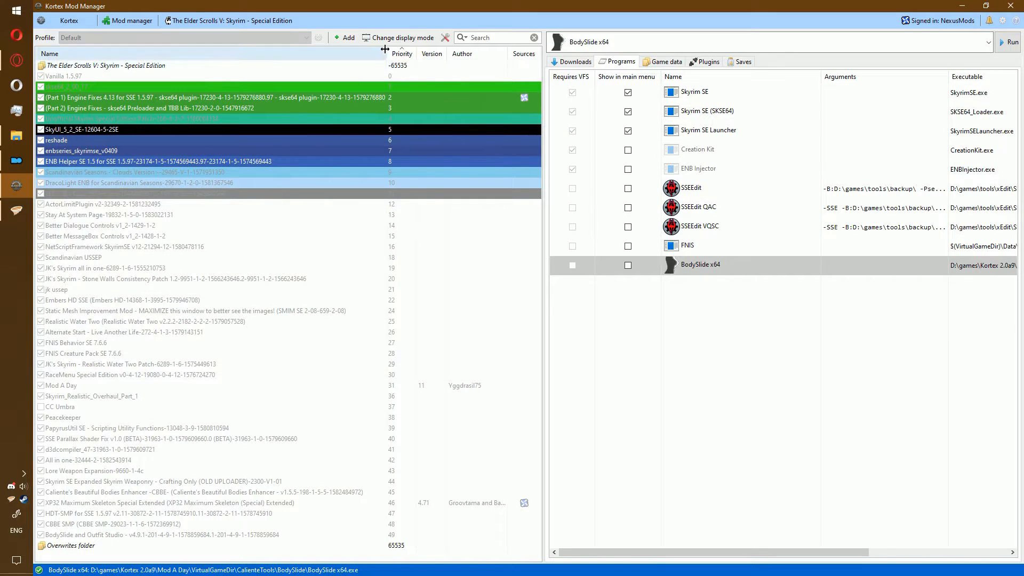
- Terminate the virtual file system, closing the BodySlide instance that is still running from it
click(357, 37)
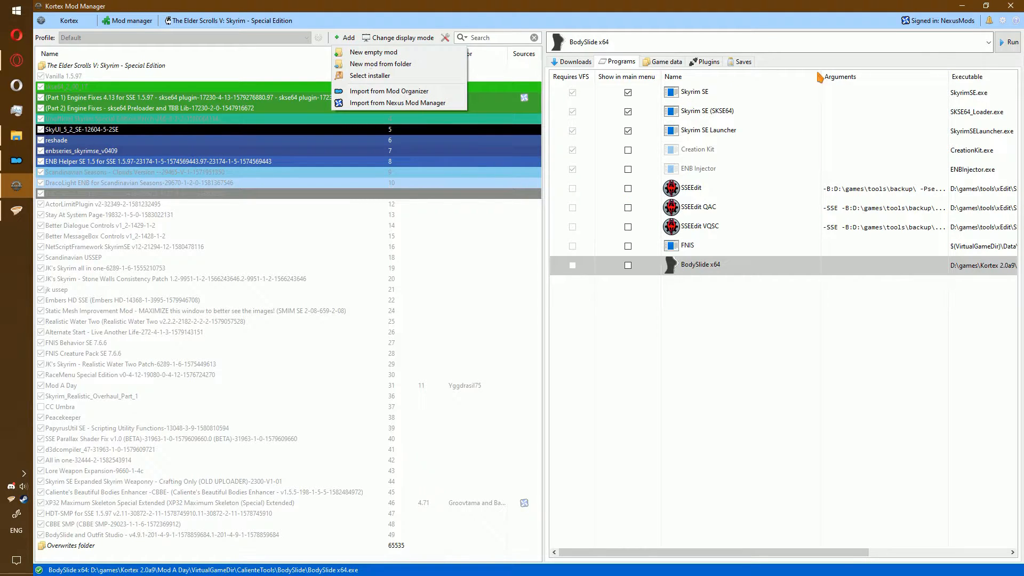
click(1005, 43)
click(987, 43)
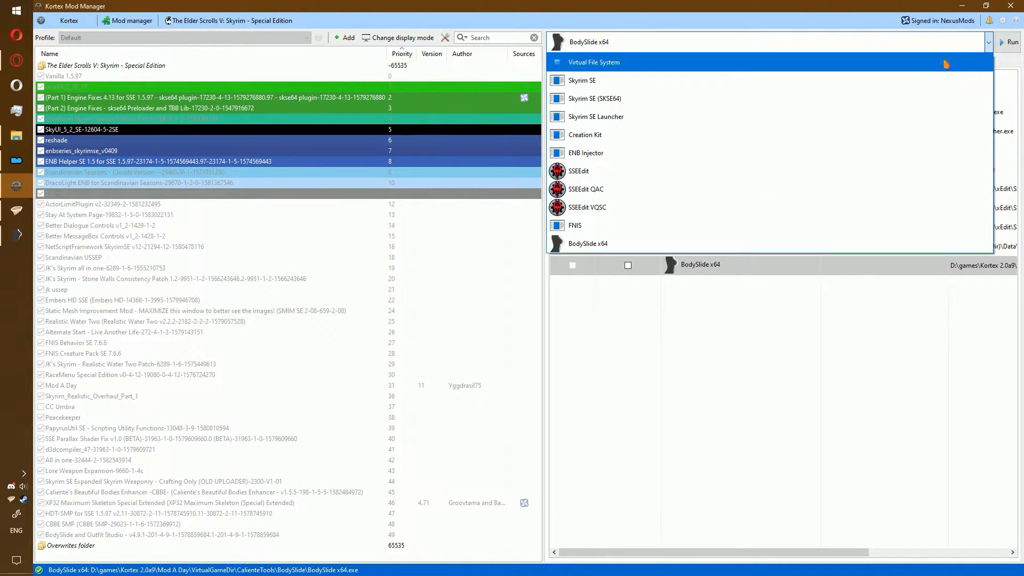
click(944, 61)
click(993, 46)
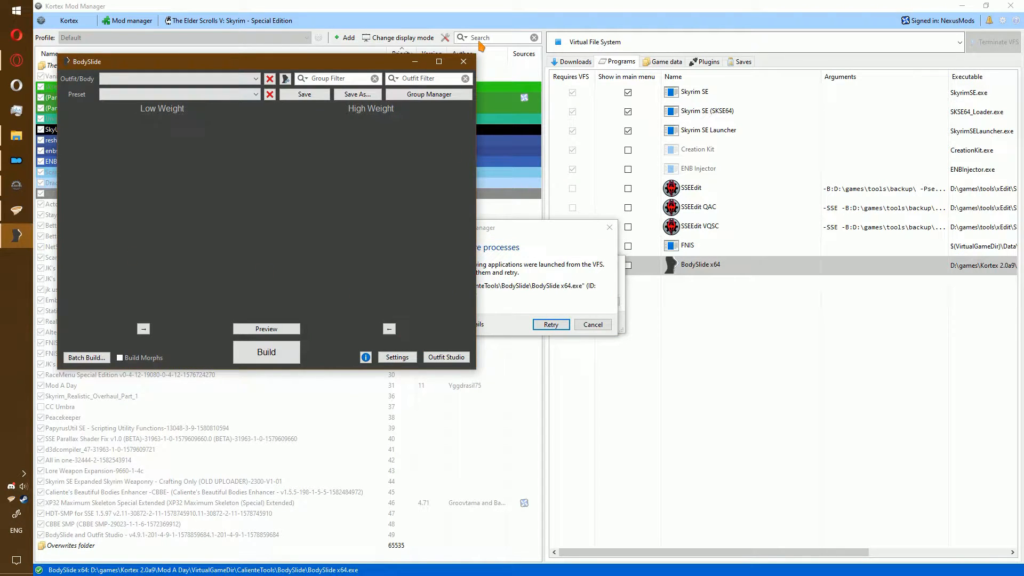
click(463, 61)
click(551, 324)
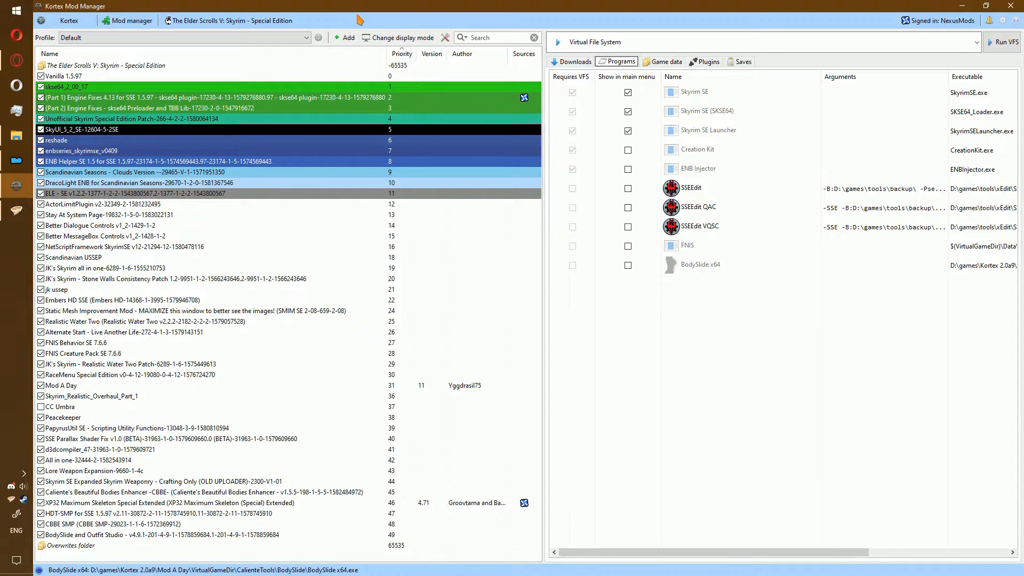
- Add a new empty mod named Bodyslide Output
click(347, 38)
click(353, 53)
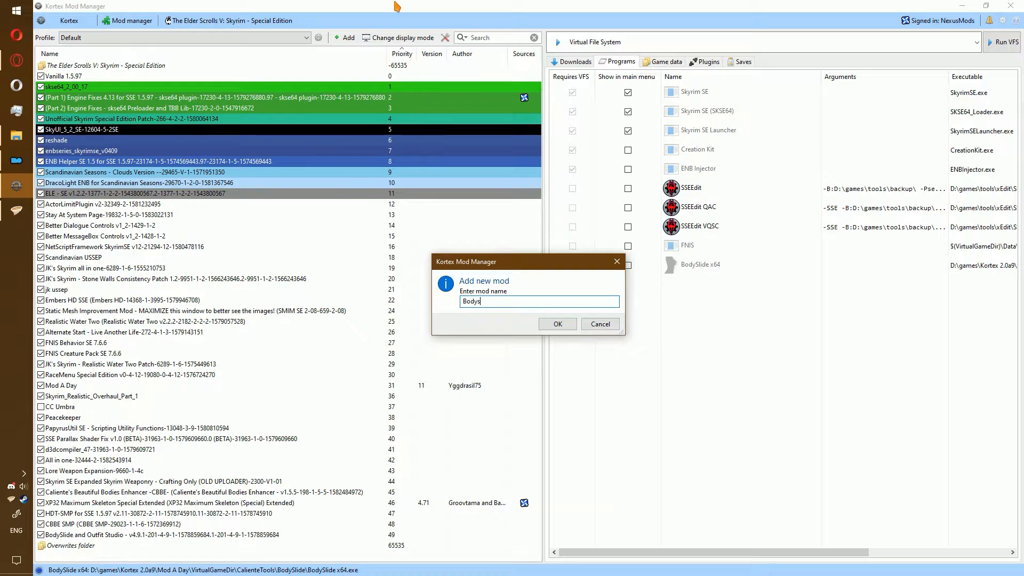
text(Bodyslide Output)
key(Return)
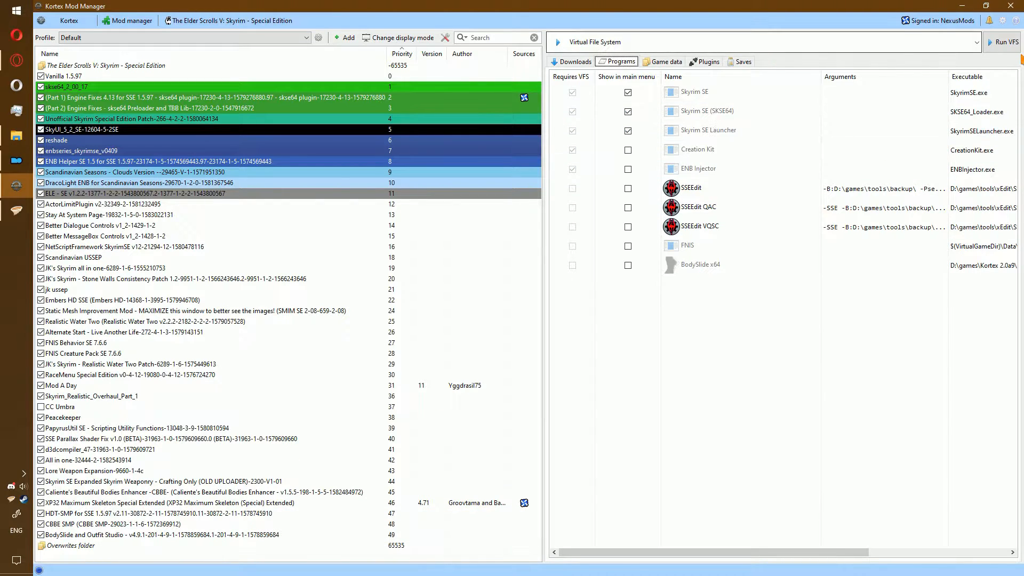
- Run the virtual file system again and launch BodySlide x64 from the program list
click(1003, 43)
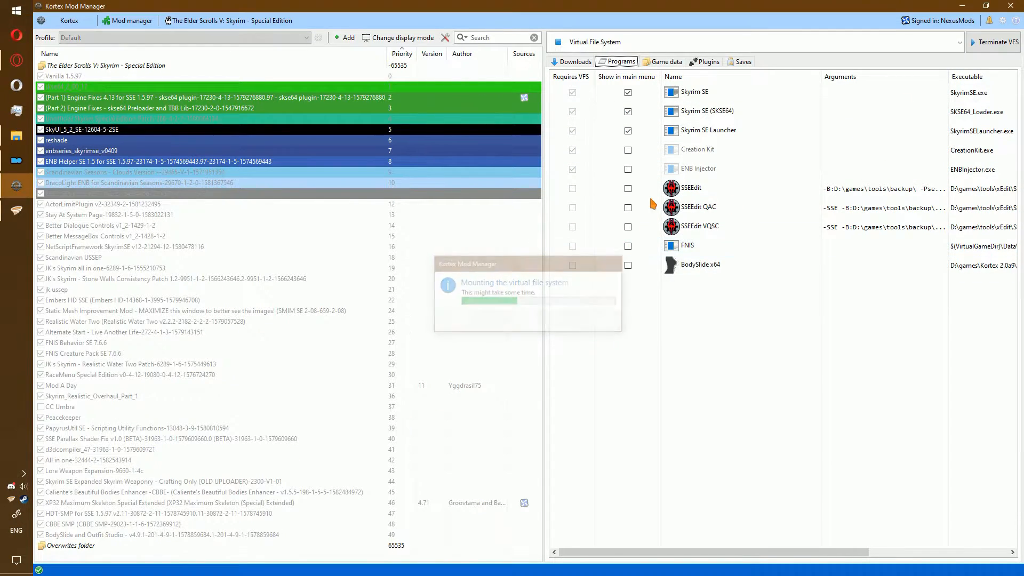
click(634, 48)
click(592, 242)
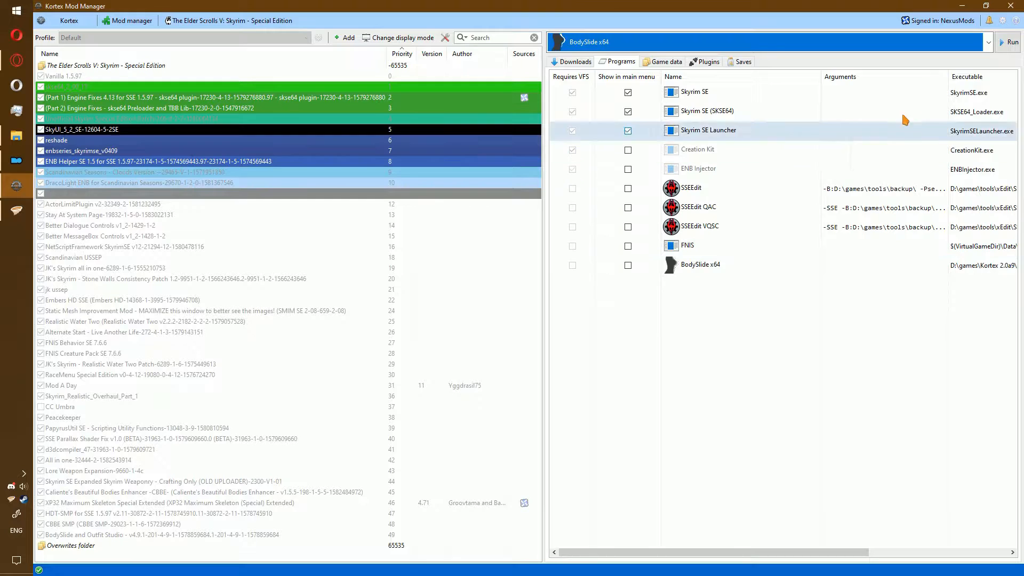
click(1008, 42)
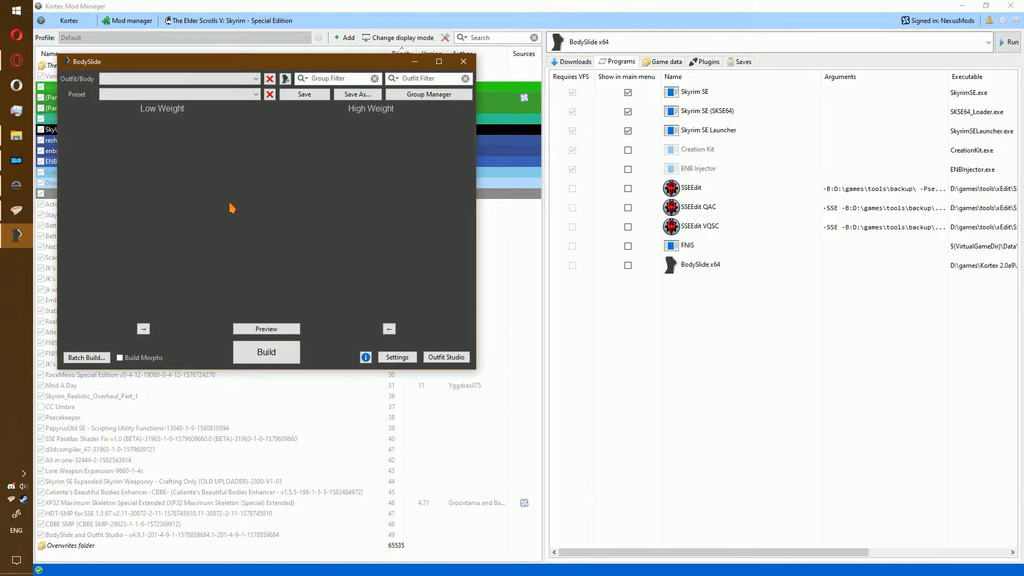
- Set BodySlide's game data path to the Data folder inside Kortex 2.0a9\Mod A Day\VirtualGameDir
click(398, 356)
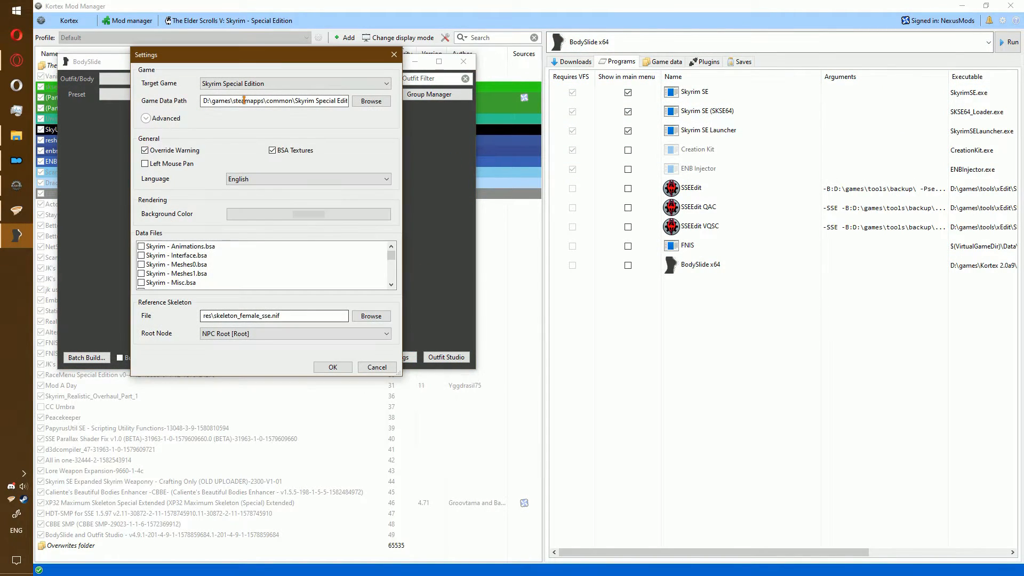
click(362, 106)
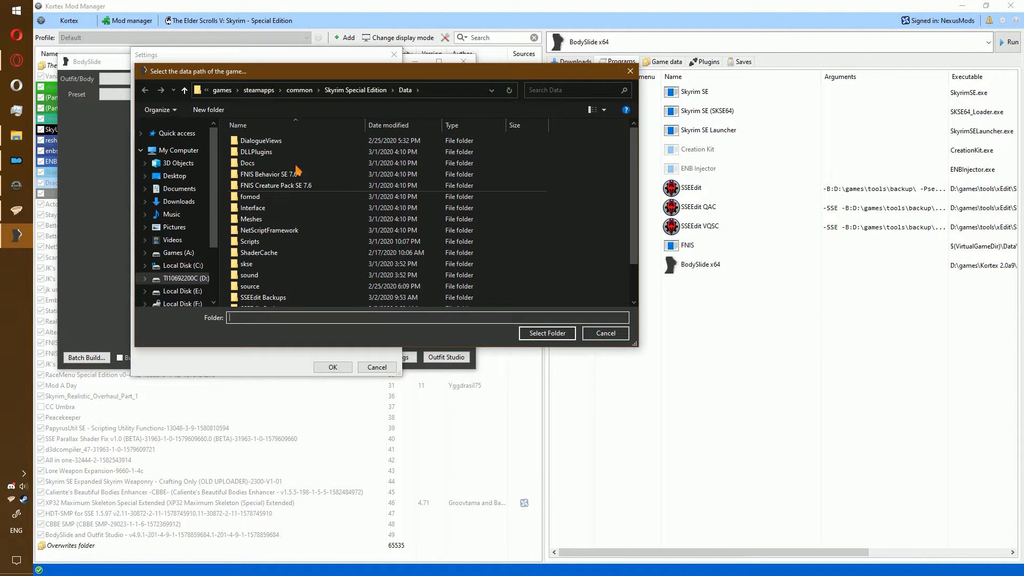
click(222, 89)
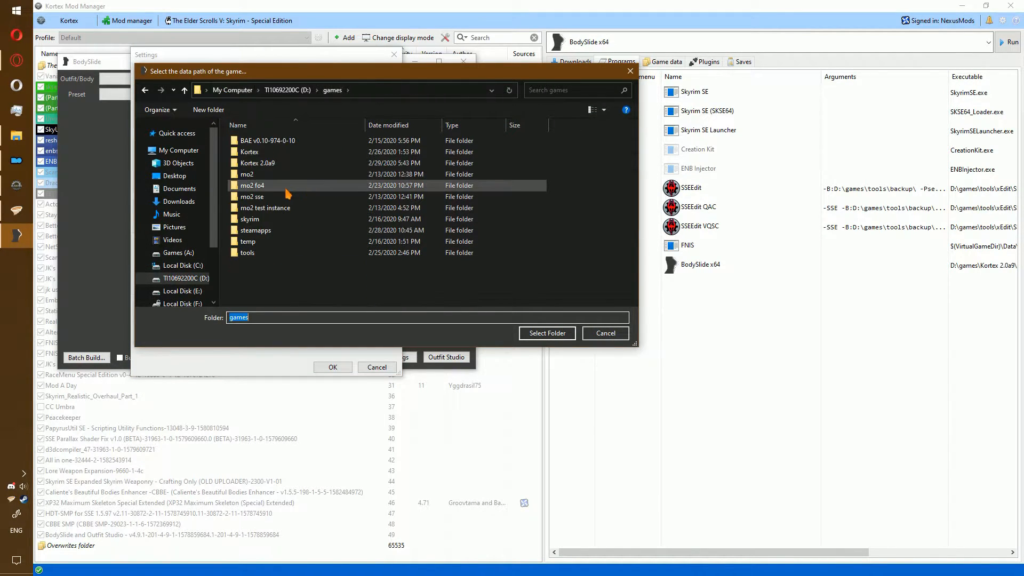
double_click(277, 163)
double_click(275, 152)
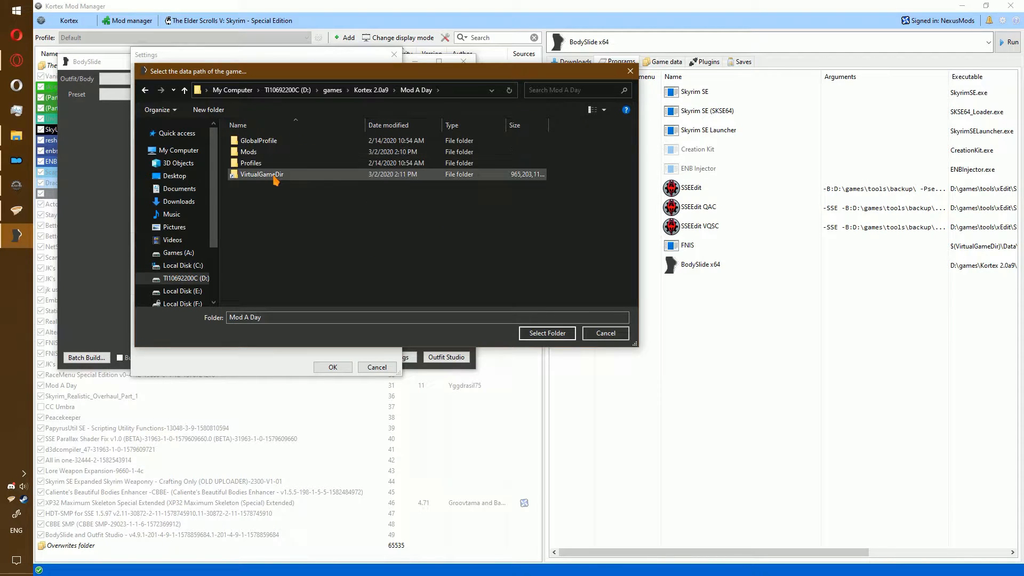
click(276, 179)
double_click(287, 176)
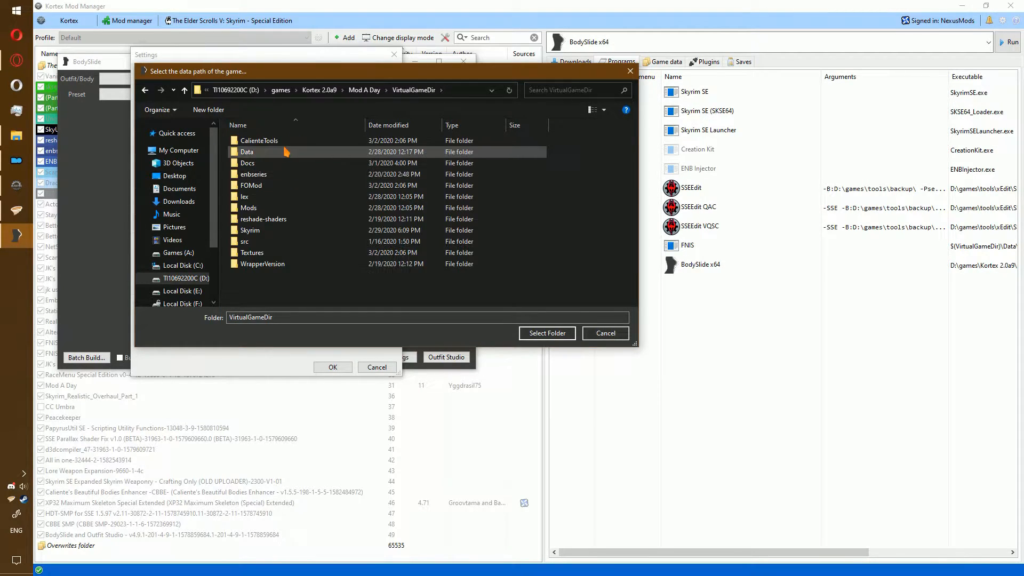
click(292, 154)
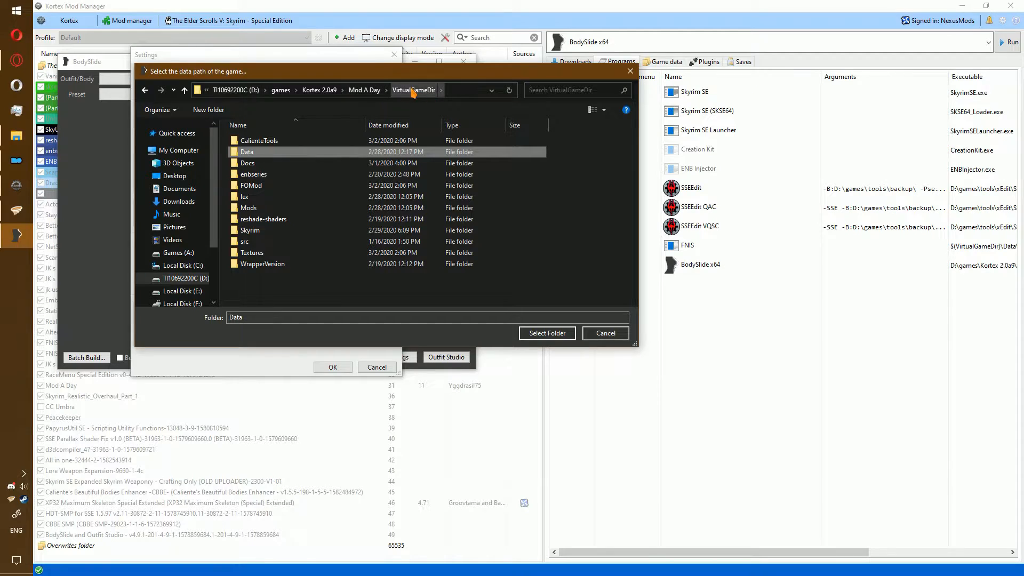
click(537, 334)
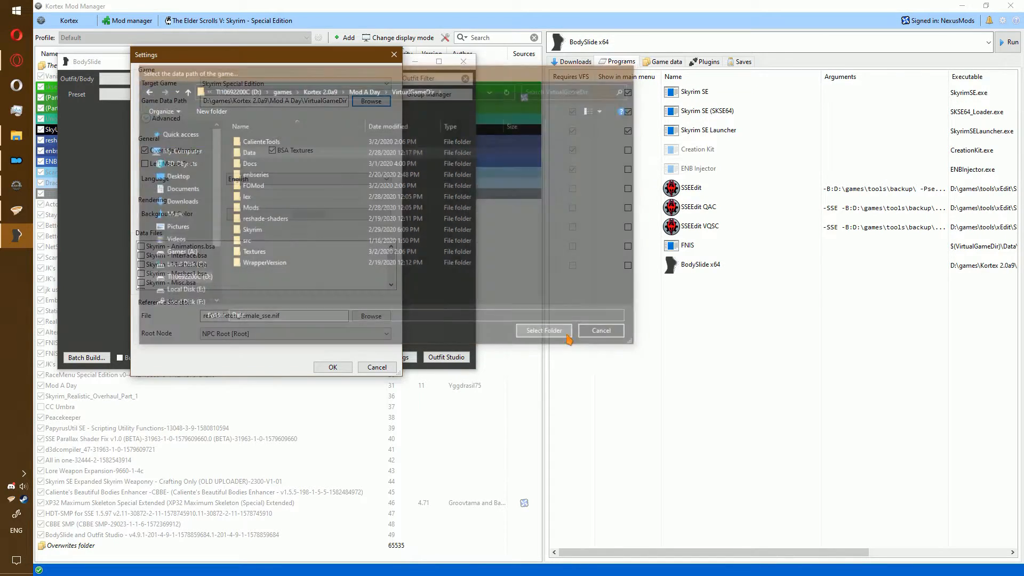
- Browse for BodySlide's advanced output path in Kortex's Mods folder, going into ModFiles of the mod folder 153daa5007e85be029d150cf0bcbc090
click(161, 118)
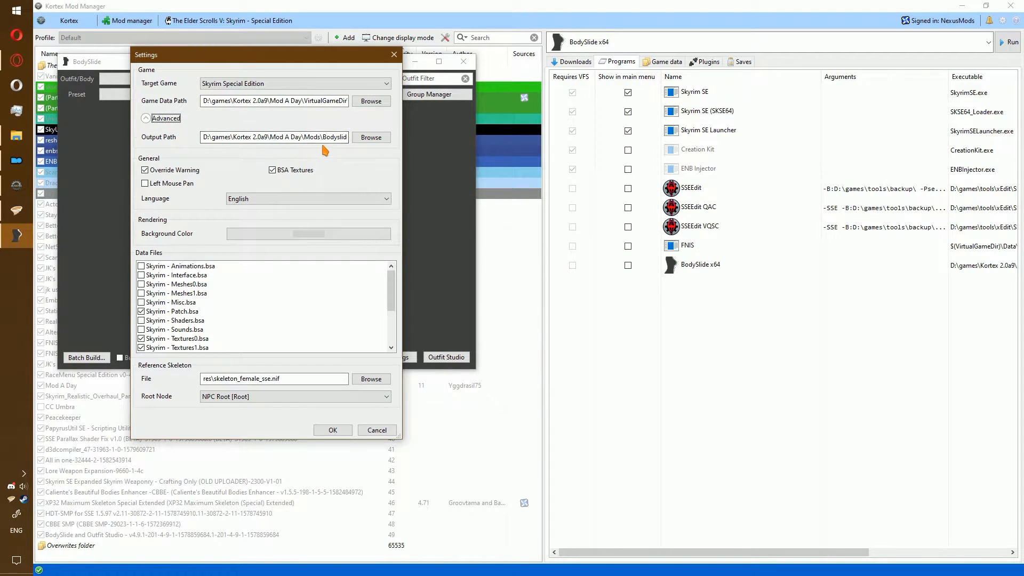
click(371, 137)
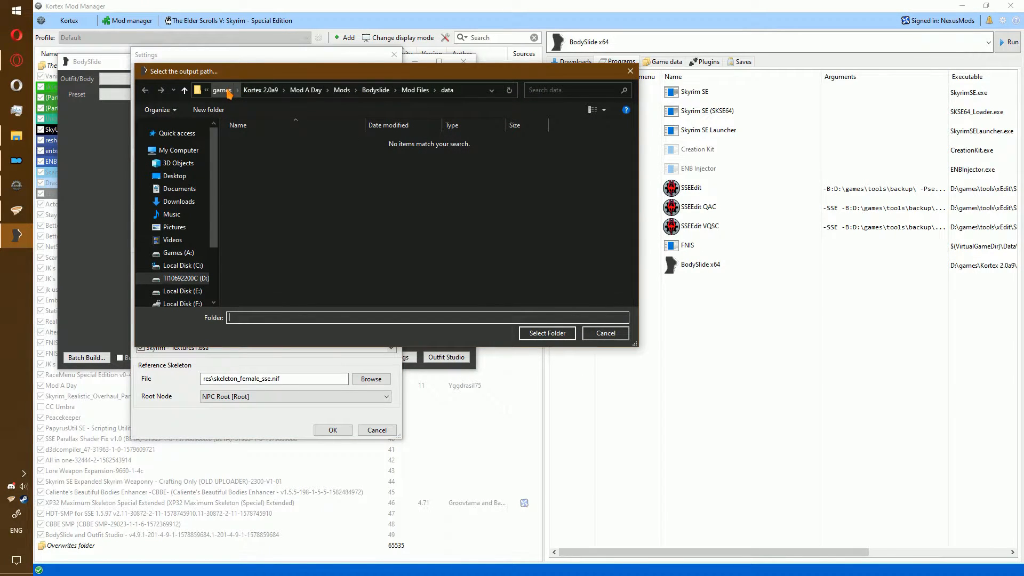
click(342, 89)
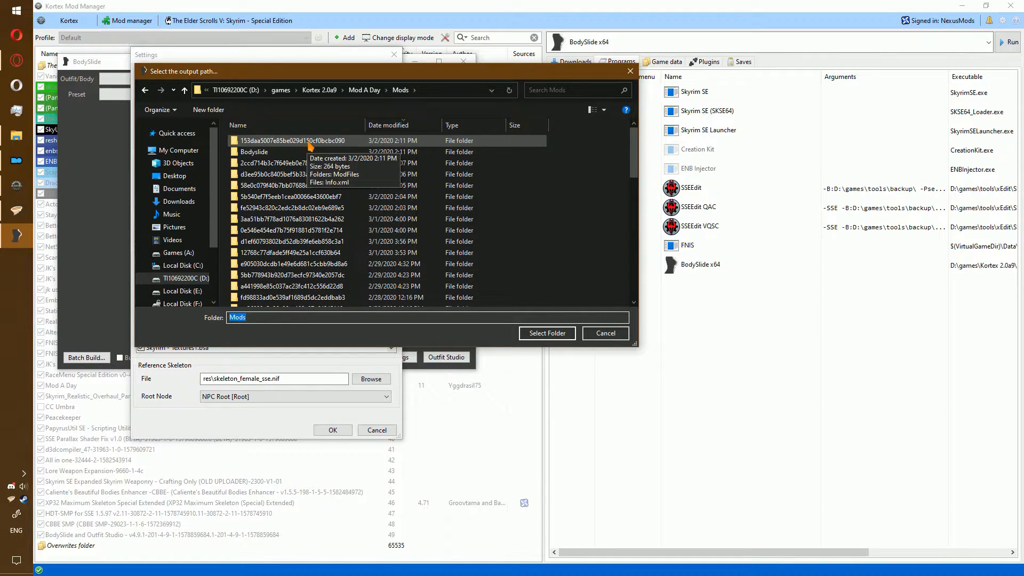
click(287, 152)
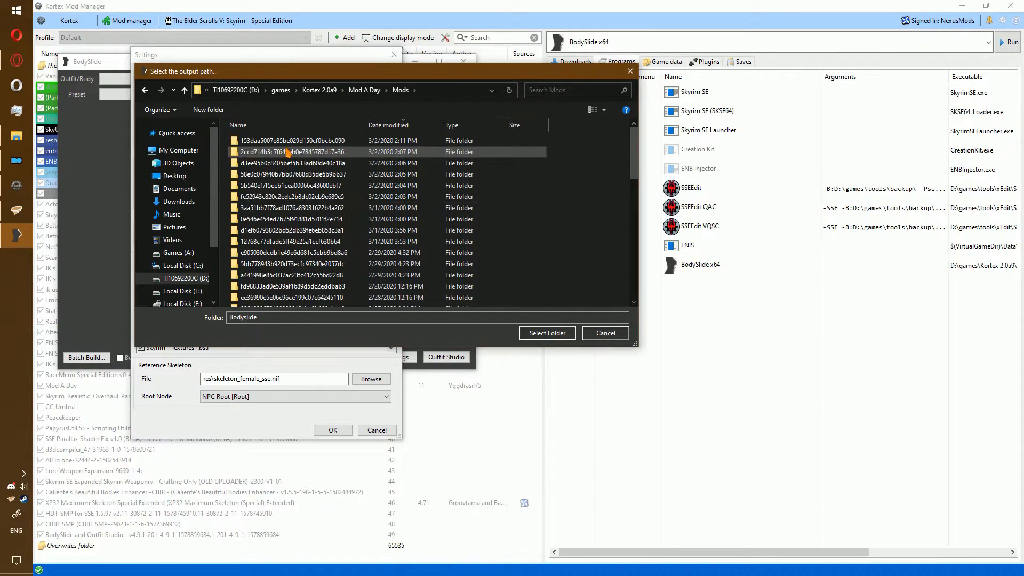
click(277, 145)
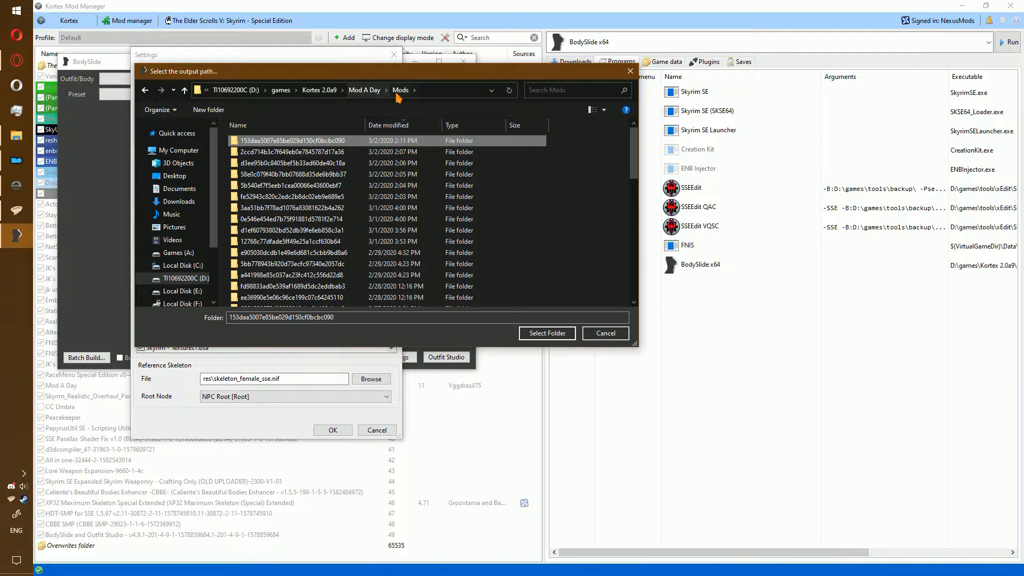
drag(304, 77, 348, 163)
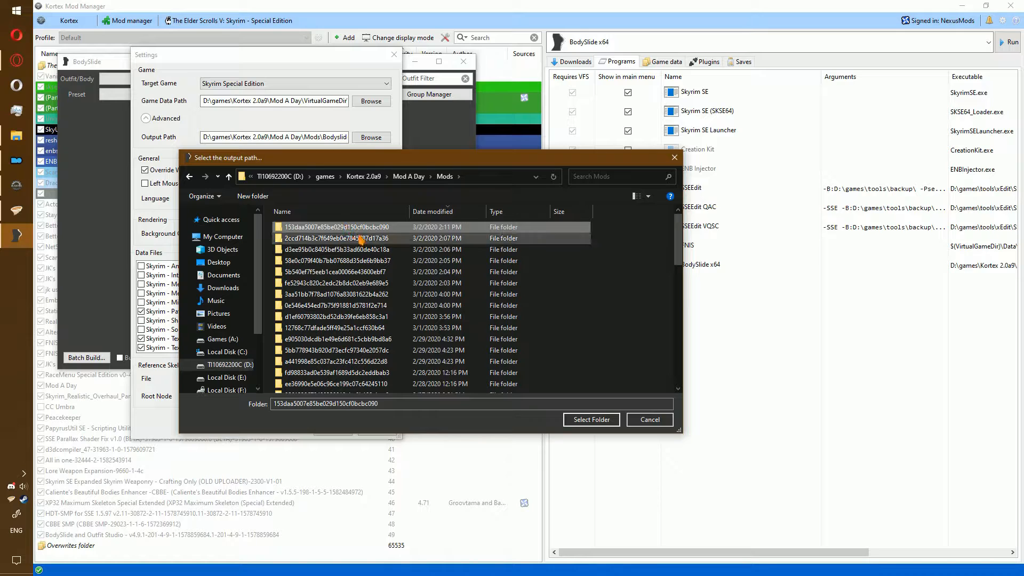
double_click(337, 227)
double_click(338, 228)
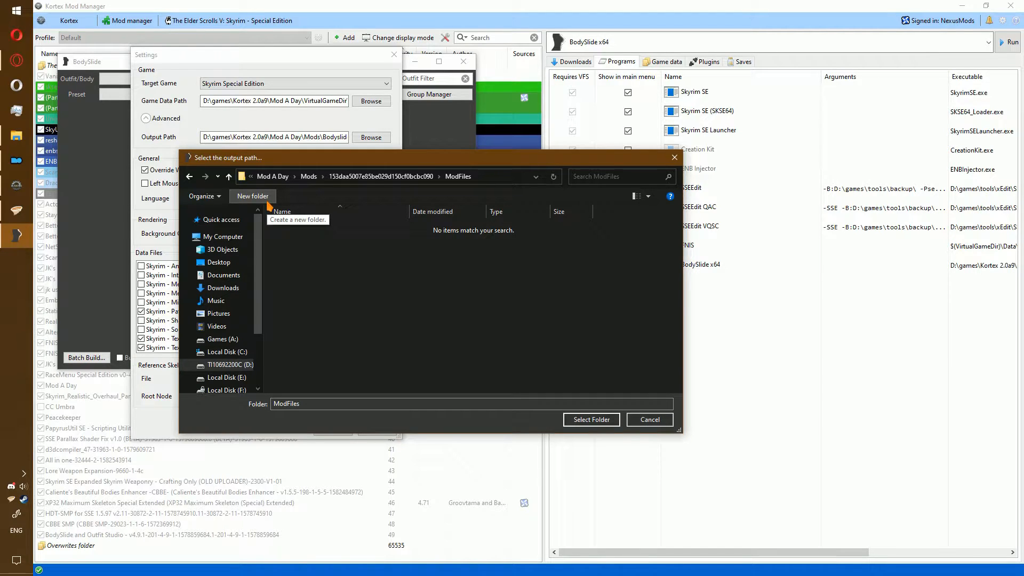
- Create a folder named data inside ModFiles, choose it as the output path and save the BodySlide settings
click(268, 202)
text(data)
key(Return)
key(Return)
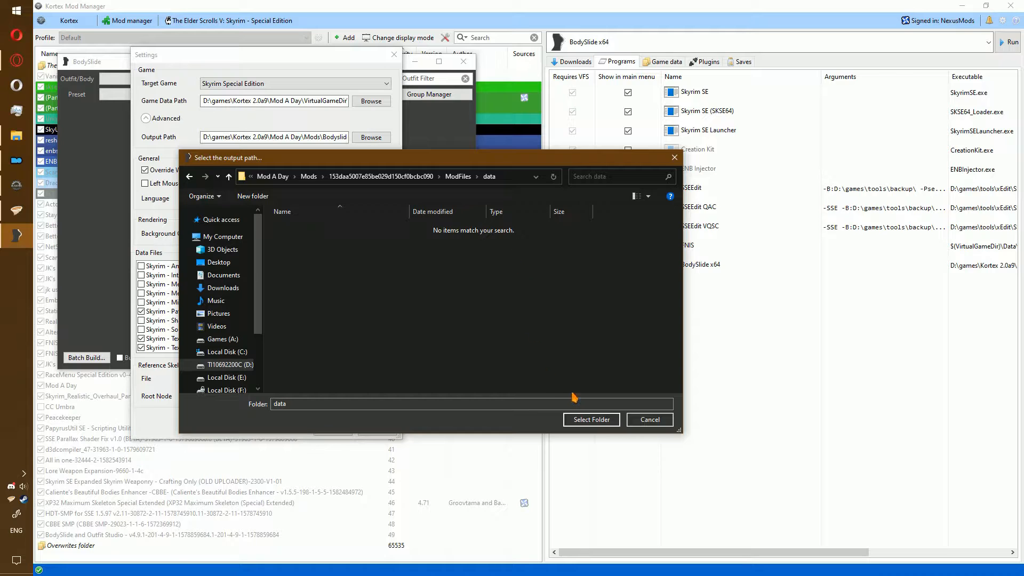
click(582, 420)
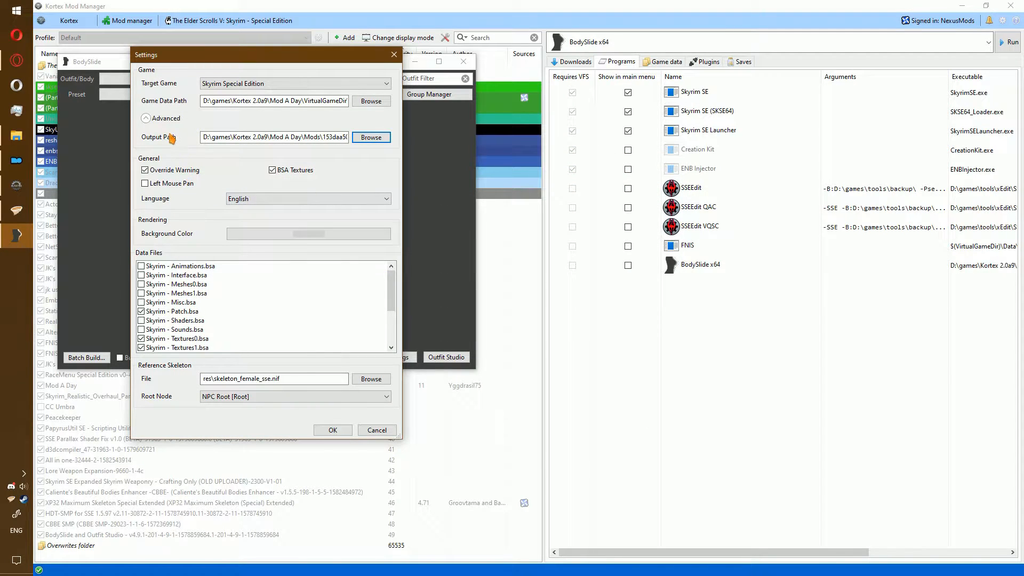
click(348, 434)
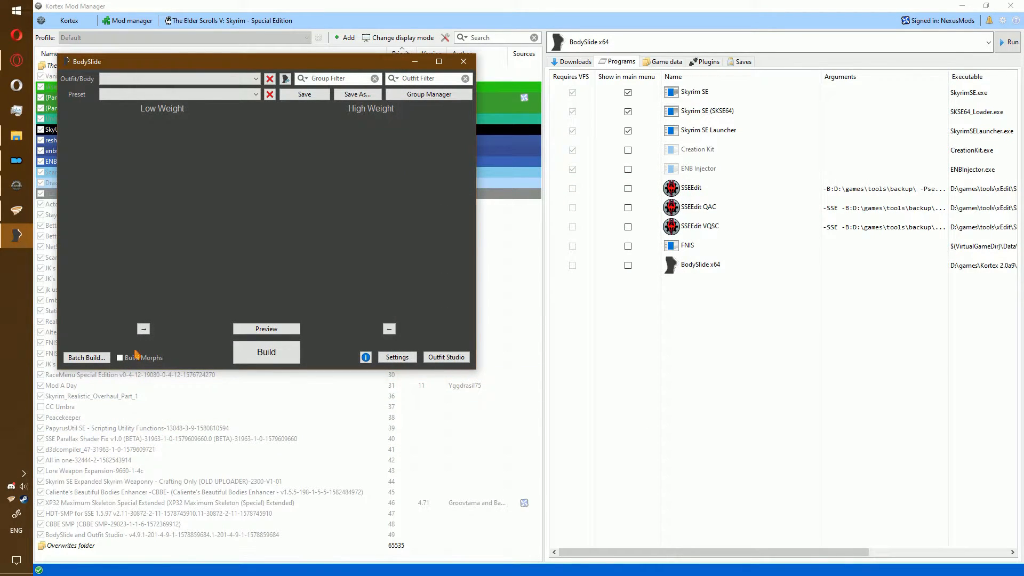
- Maximize BodySlide, check its Outfit/Body list, and restart the program to check the list again
click(446, 63)
click(217, 21)
click(212, 30)
click(1011, 5)
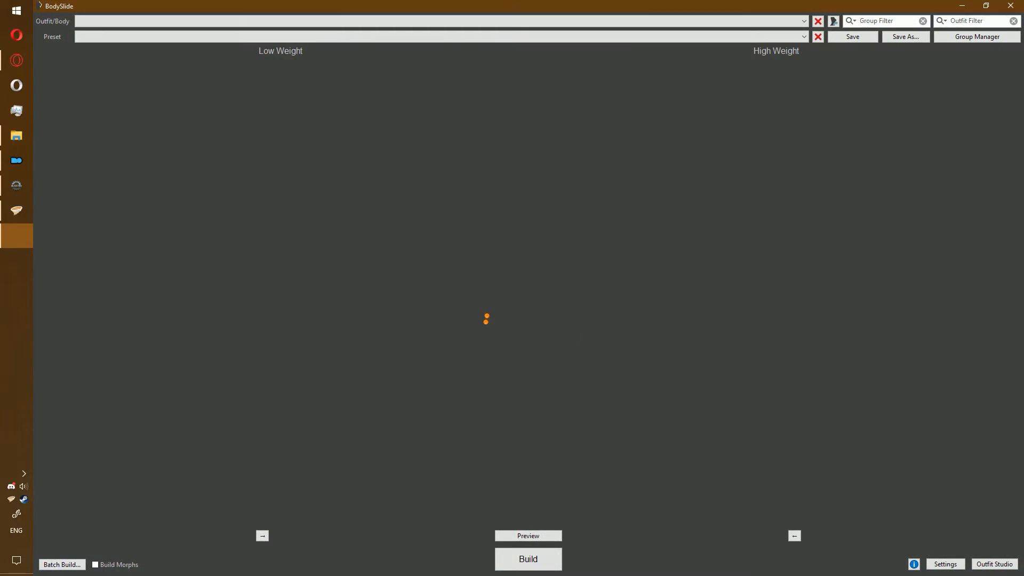
click(139, 23)
click(141, 26)
- Review the full game data path and the Data Files list in BodySlide's settings, leaving the dialog without saving
click(942, 567)
mouse_move(552, 176)
mouse_down()
mouse_move(678, 175)
mouse_move(388, 179)
mouse_move(532, 176)
mouse_up()
click(611, 179)
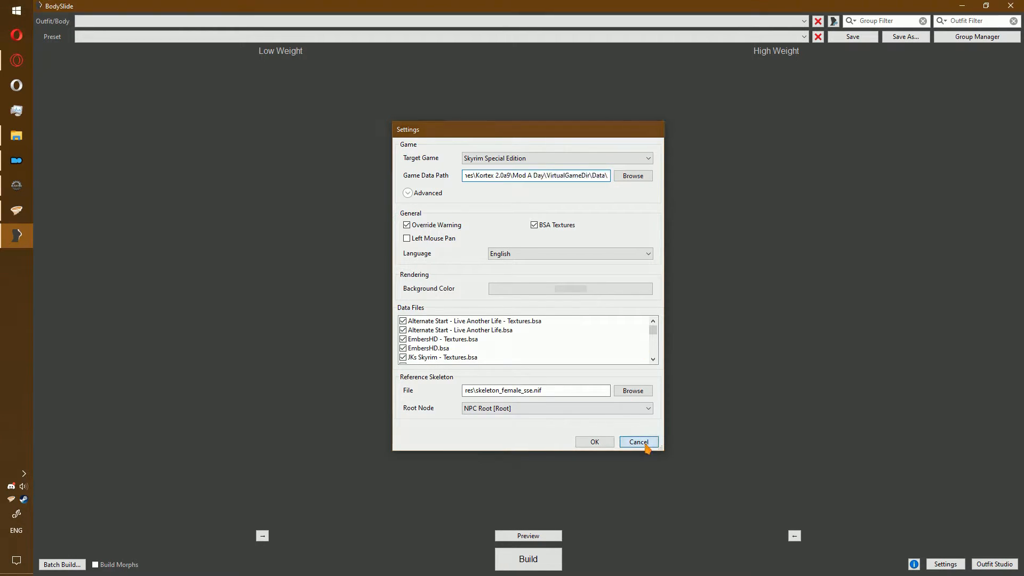
click(640, 443)
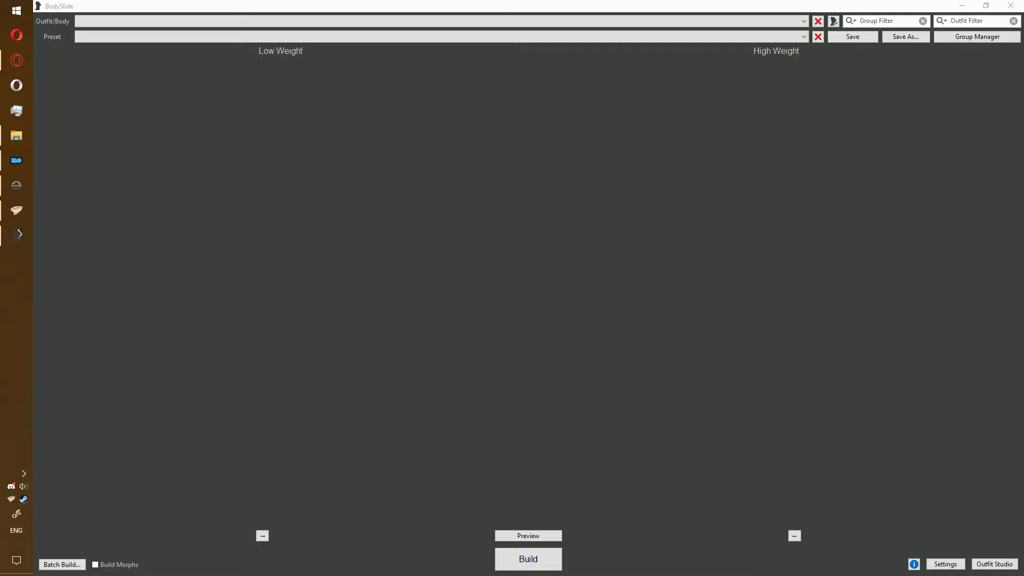
click(945, 564)
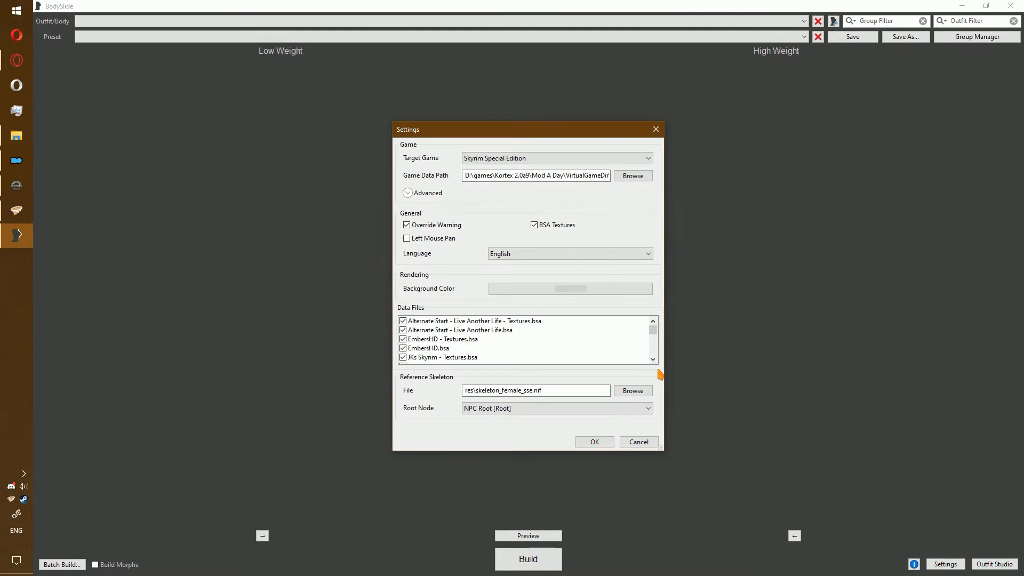
drag(528, 175, 349, 169)
drag(605, 178, 715, 206)
scroll(519, 356, down, 10)
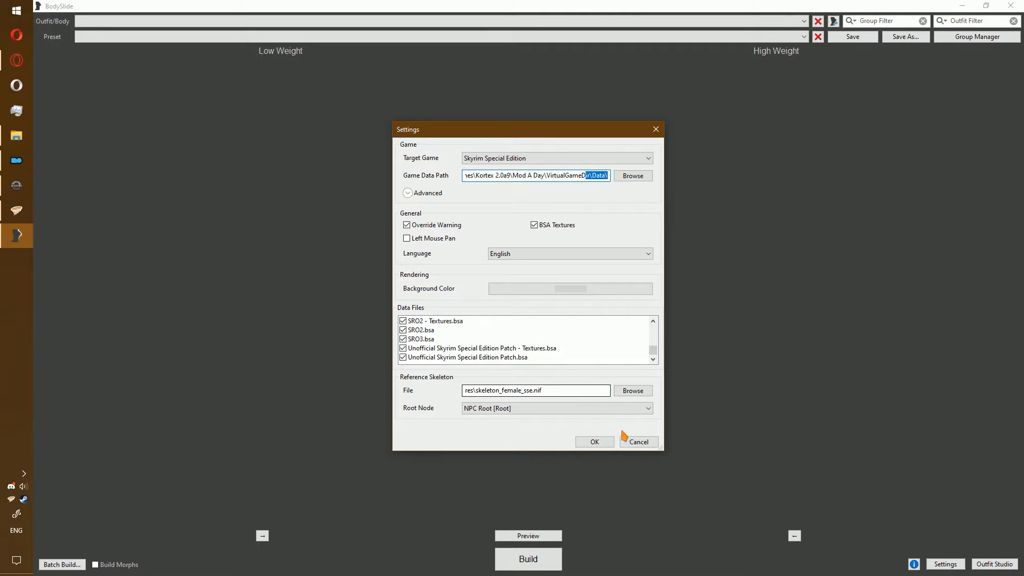
click(639, 443)
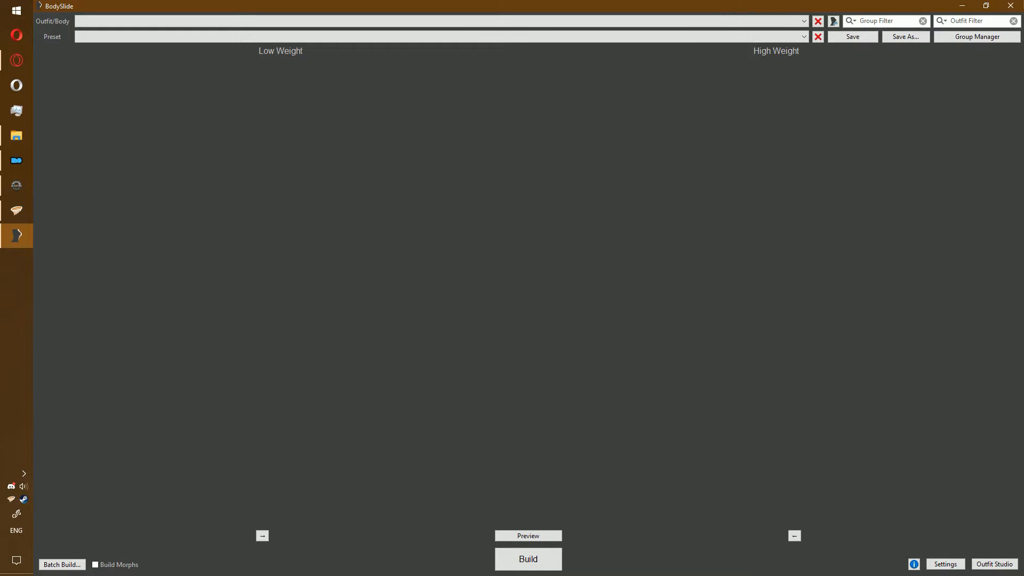
- Close BodySlide, run FNIS from Kortex's program list and update its behavior with the SKELETON Arm Fix patch enabled
click(1011, 5)
click(710, 43)
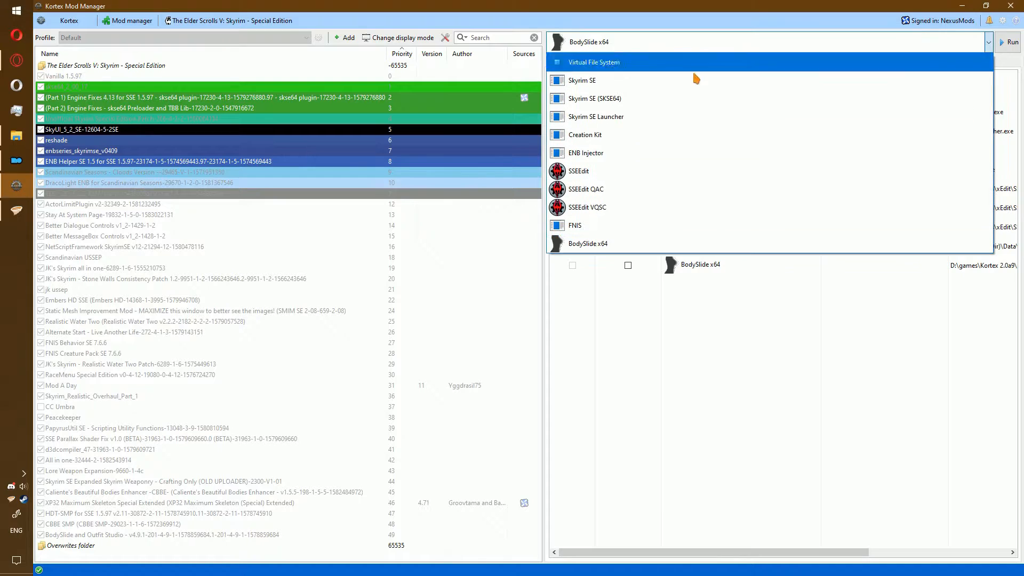
click(629, 224)
click(1007, 49)
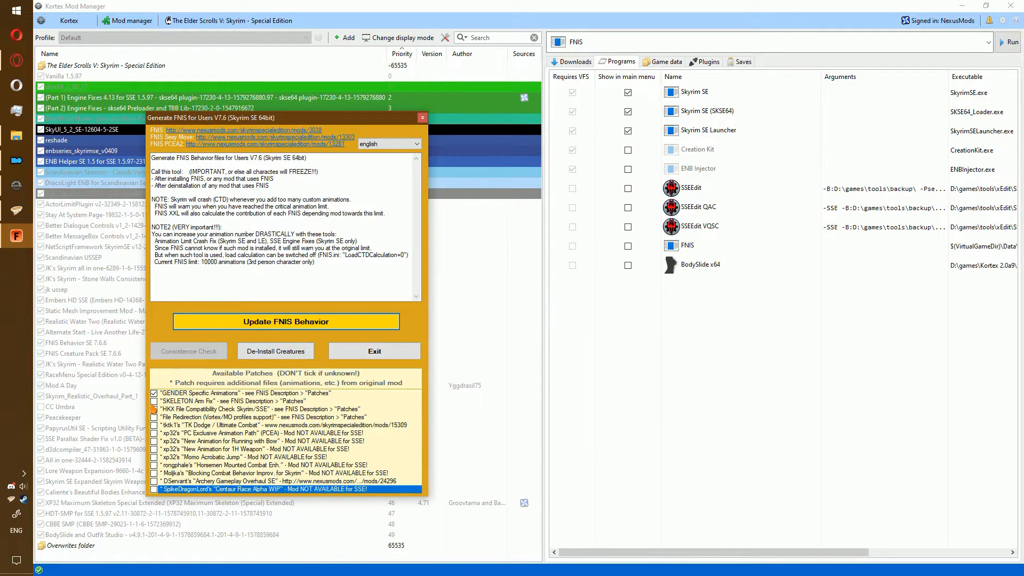
click(154, 402)
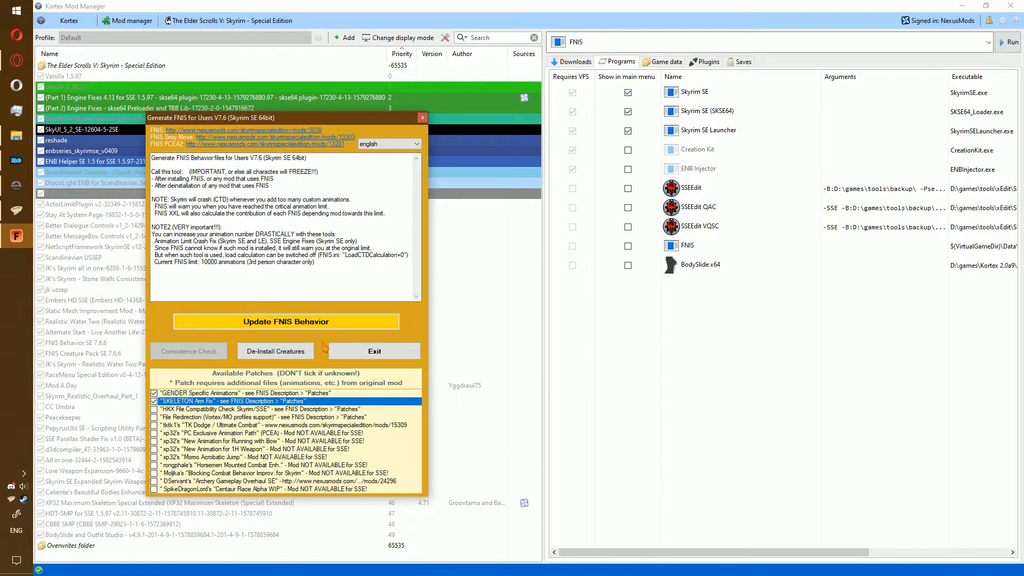
click(300, 328)
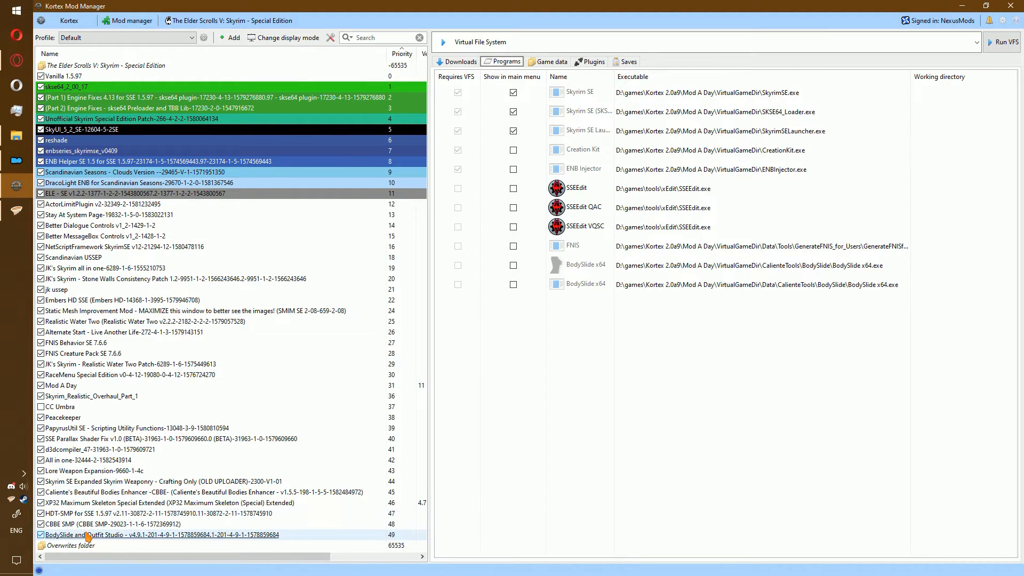
- Open the mod files location of BodySlide and Outfit Studio and create a folder named data in it
right_click(86, 532)
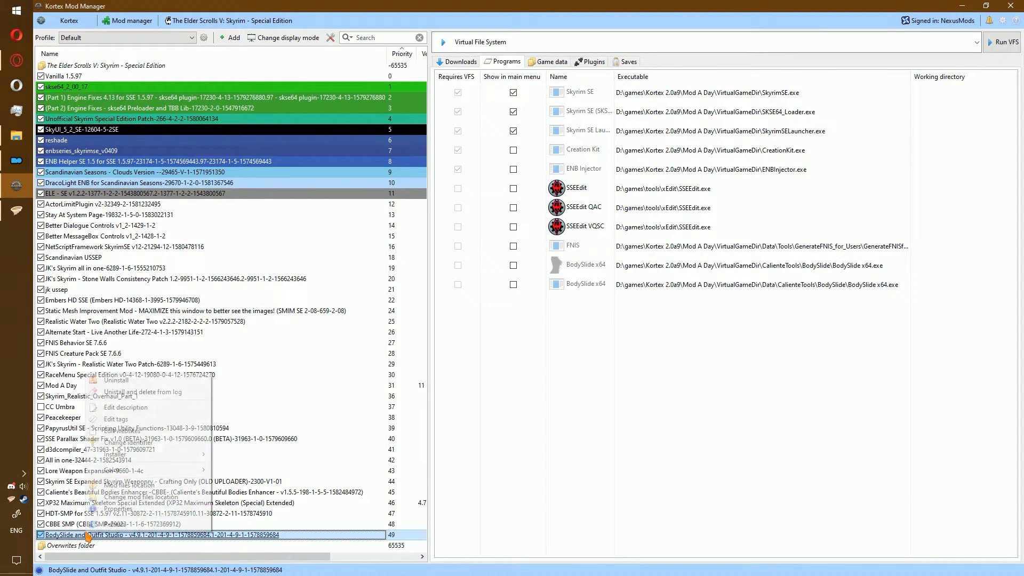
click(132, 486)
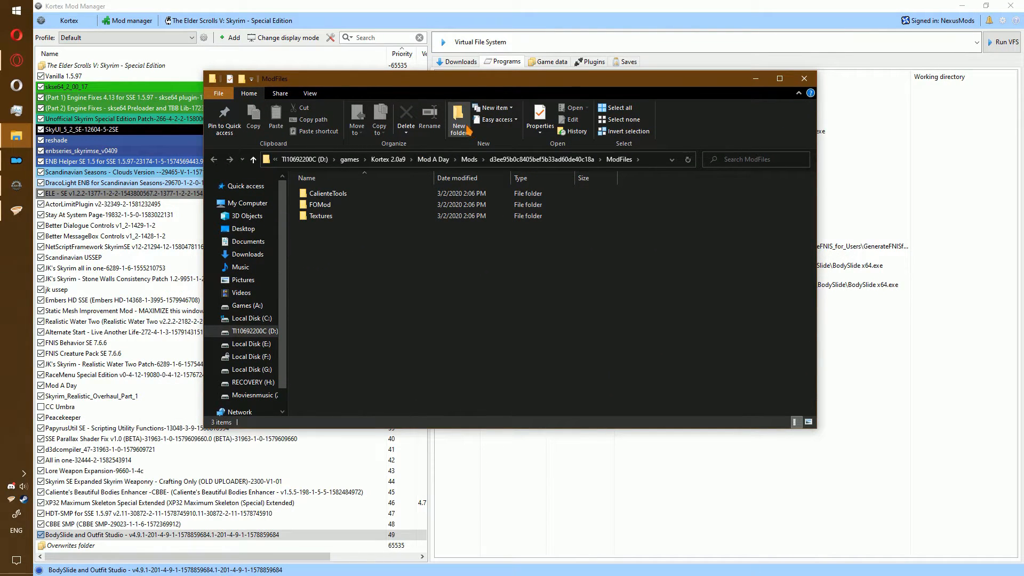
click(458, 122)
text(dat)
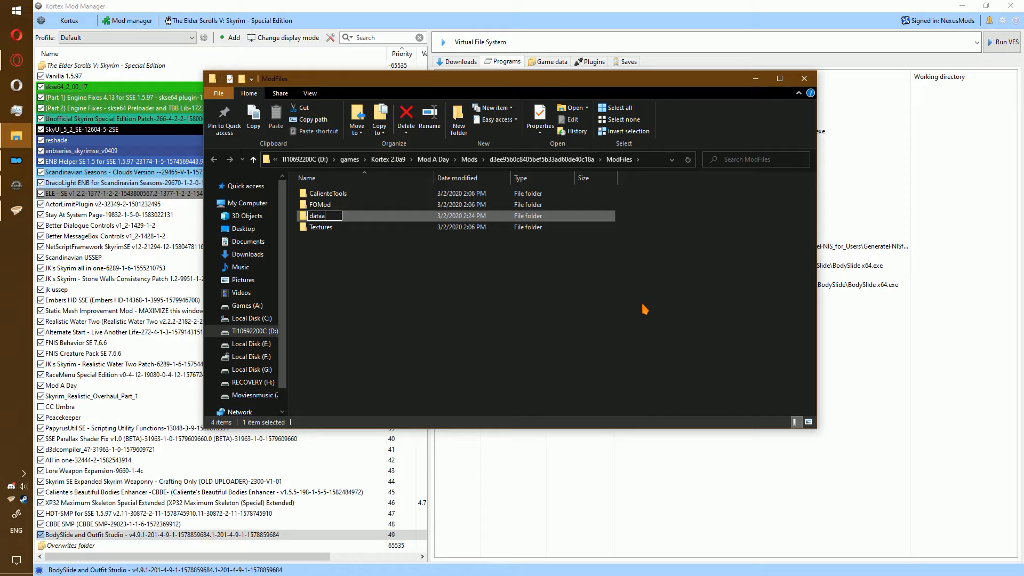
text(a)
key(Return)
- Move the CalienteTools and Textures folders into the data folder and close the file window
click(358, 231)
ctrl+click(336, 194)
drag(340, 195, 331, 209)
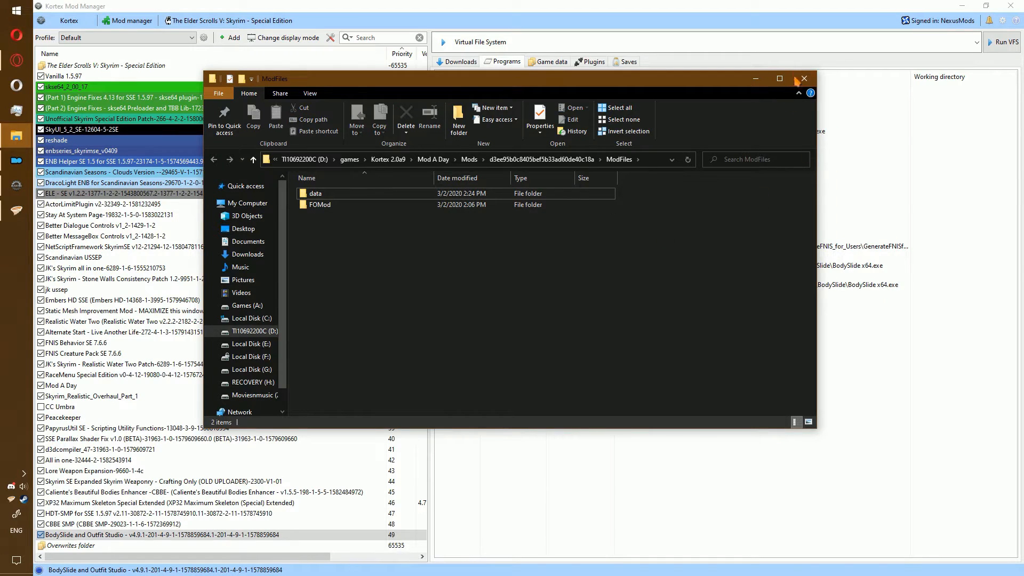
click(803, 79)
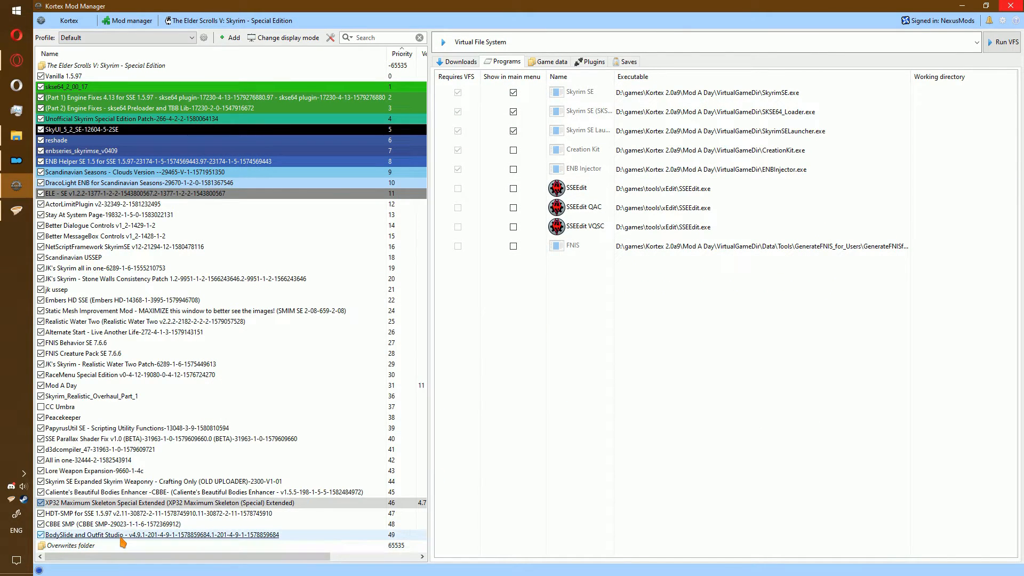
- Add a program named Bodyslide to Kortex with the executable $(VirtualGameDir)\Data\CalienteTools\Bodyslide\Bodyslide x64.exe
click(122, 537)
right_click(532, 333)
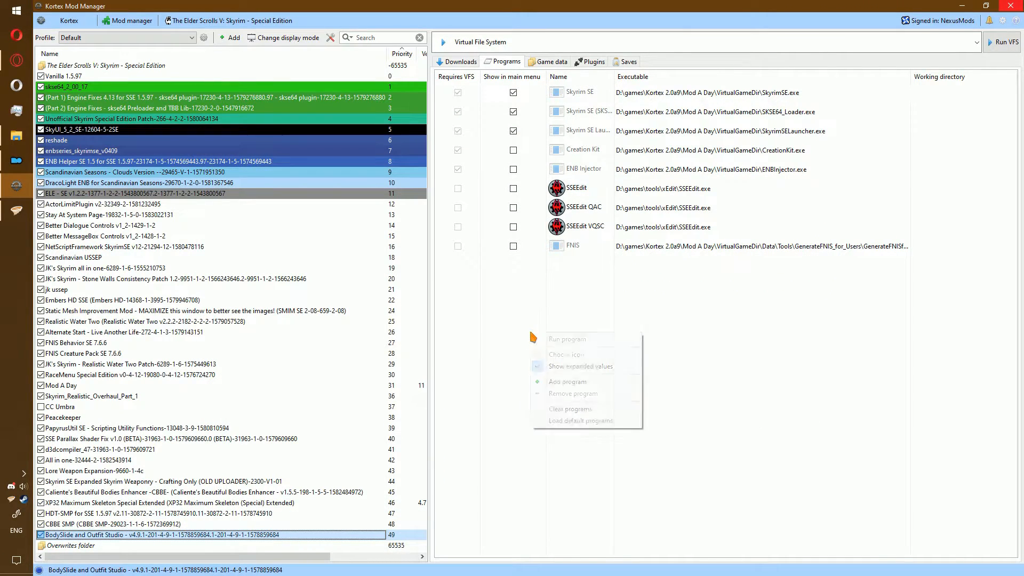
click(568, 382)
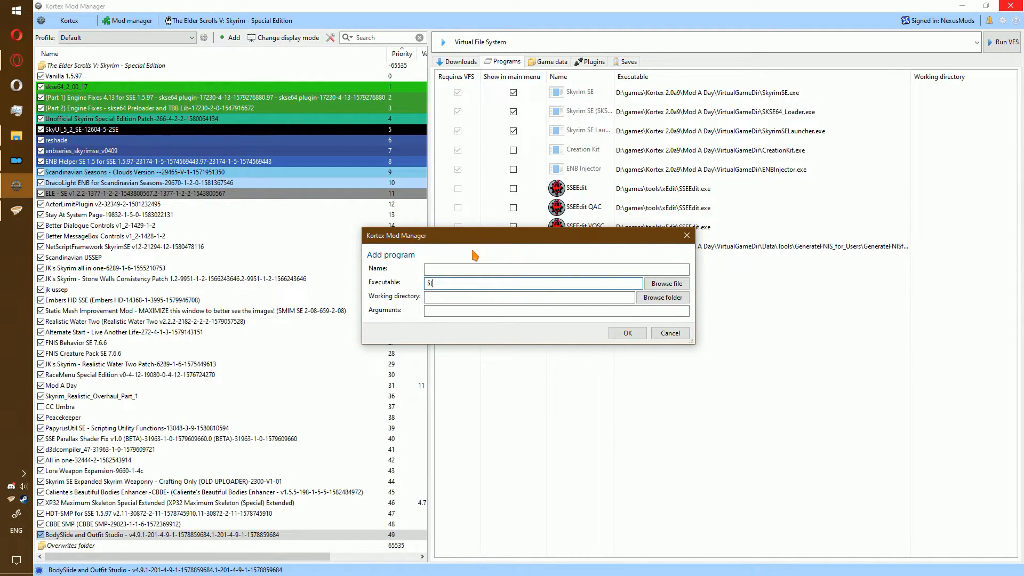
text($(VirtualGameDir)\Data\CaleenteTools\Bodyslide\Bodyslide x64.exe)
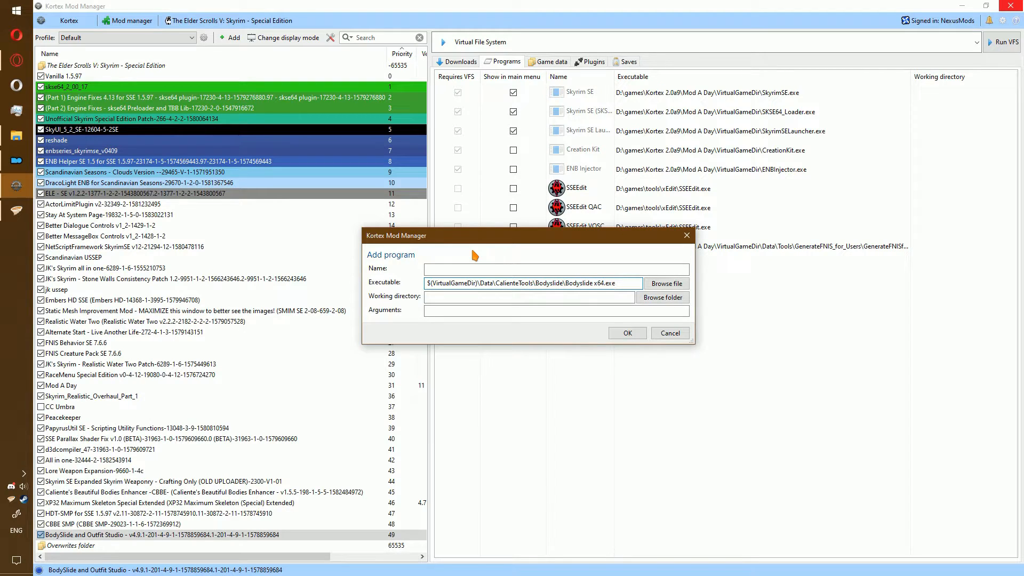
click(436, 271)
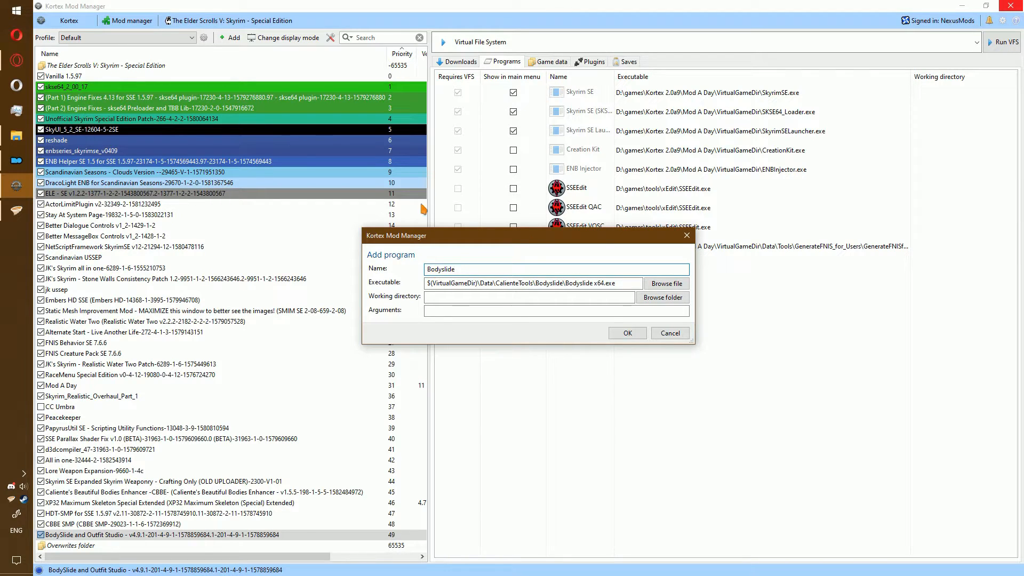
click(627, 333)
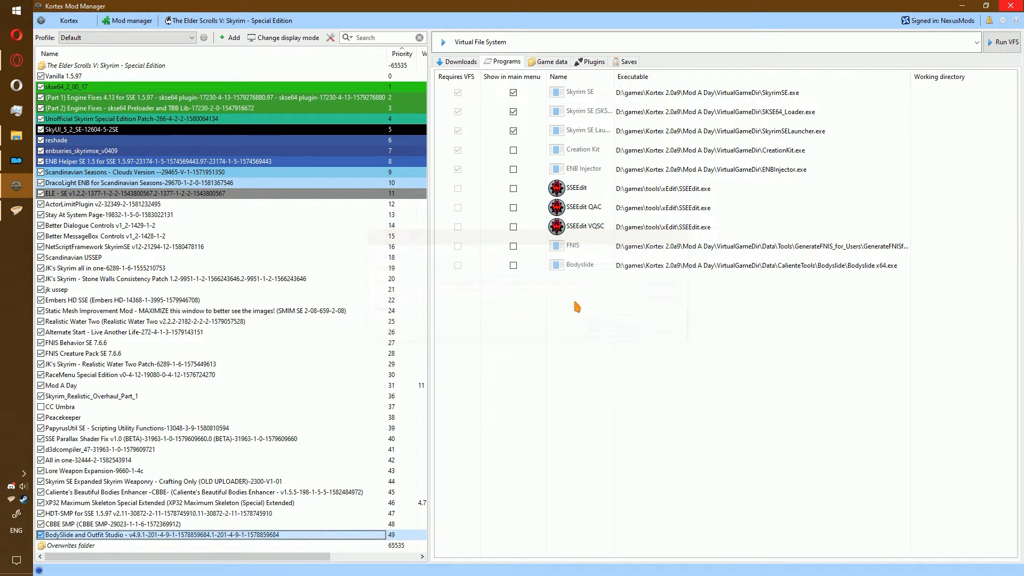
- Create a new empty mod named Bodyslide Output in the Kortex mod list
click(231, 40)
click(245, 53)
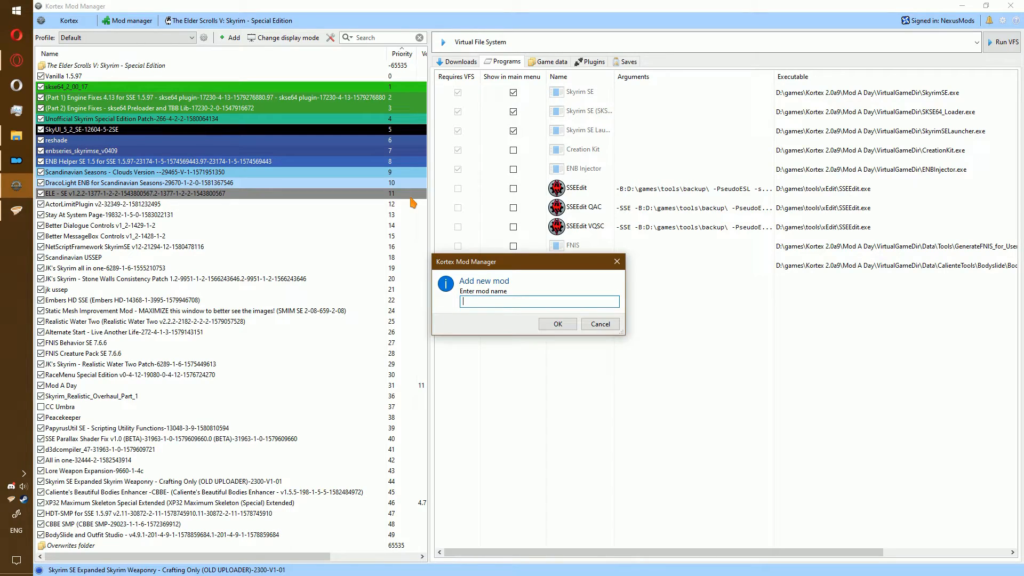
text(Bodyslide Output)
key(Return)
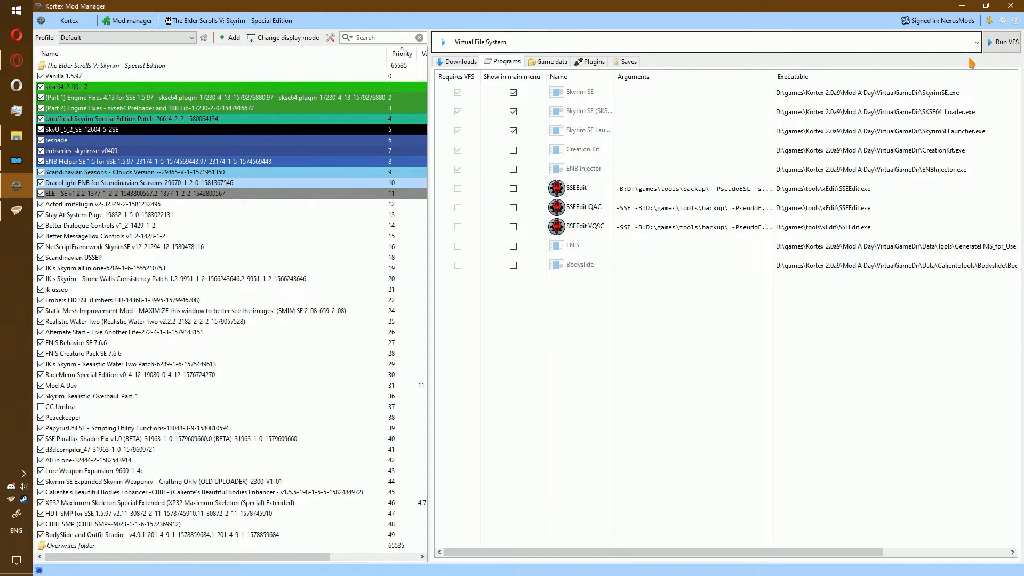
- Mount the virtual file system and run the Bodyslide program from Kortex
click(1000, 42)
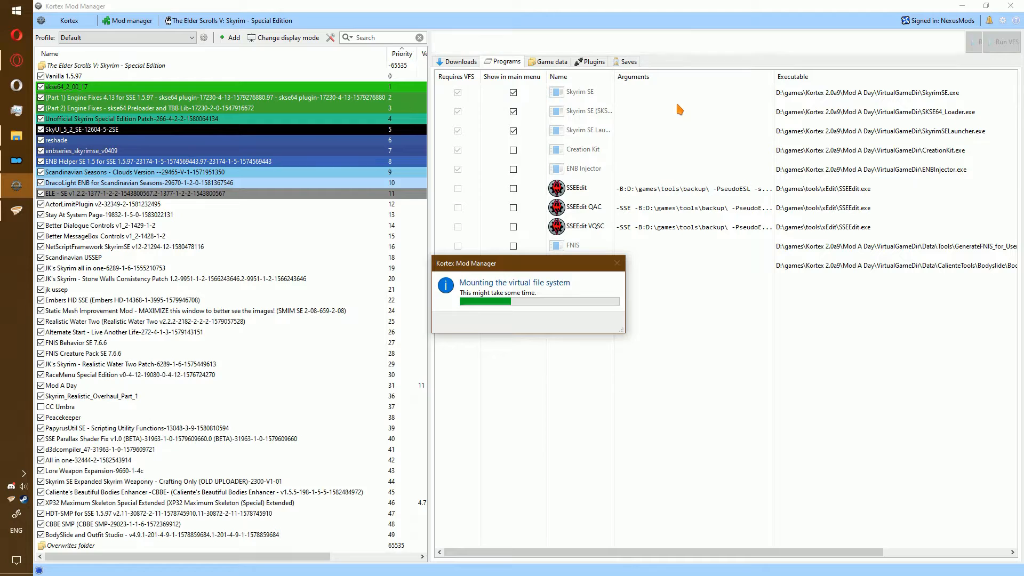
click(560, 42)
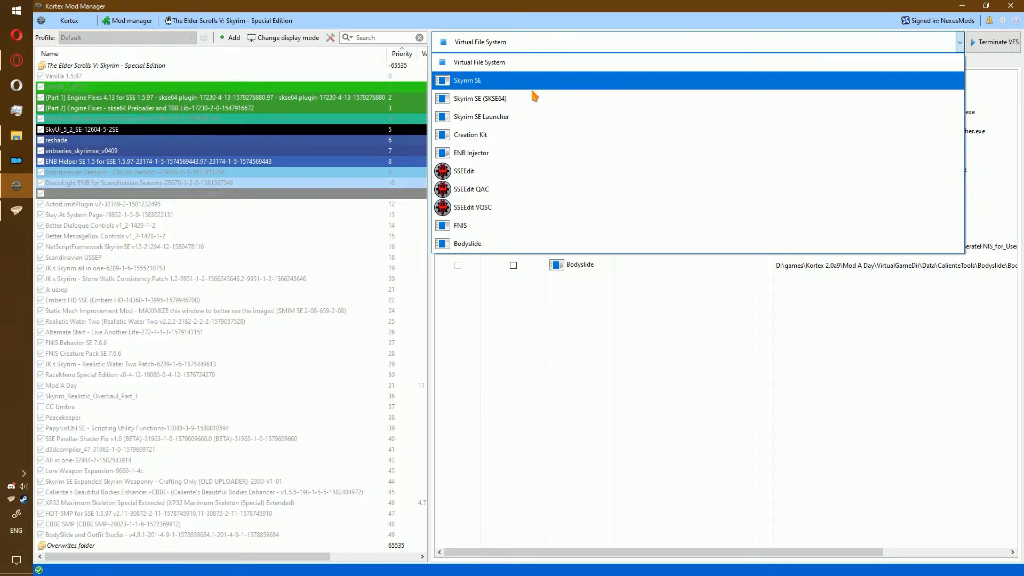
click(503, 237)
click(1008, 42)
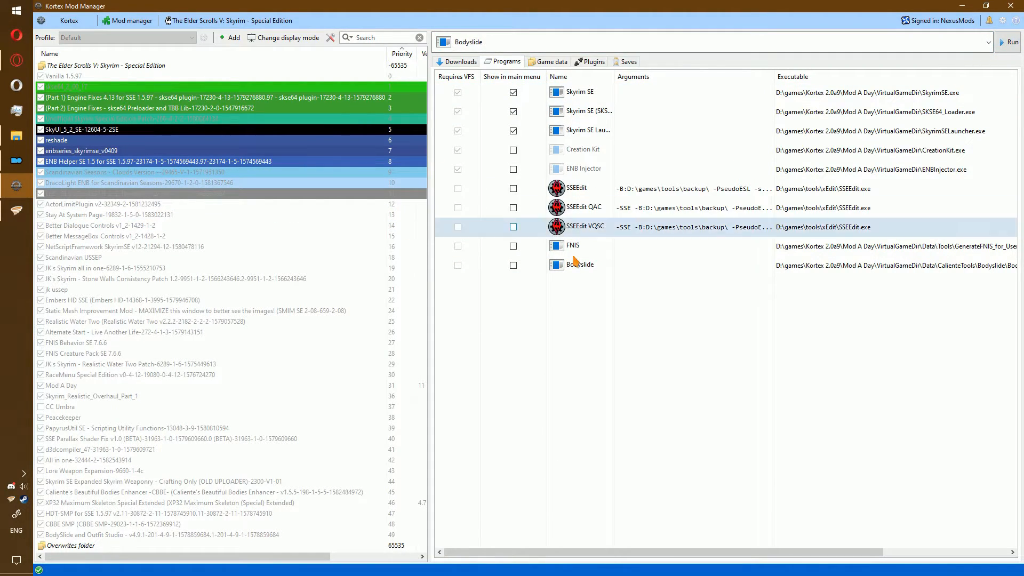
- Set the game data path in BodySlide's settings to the Data folder inside Mod A Day\VirtualGameDir
click(942, 564)
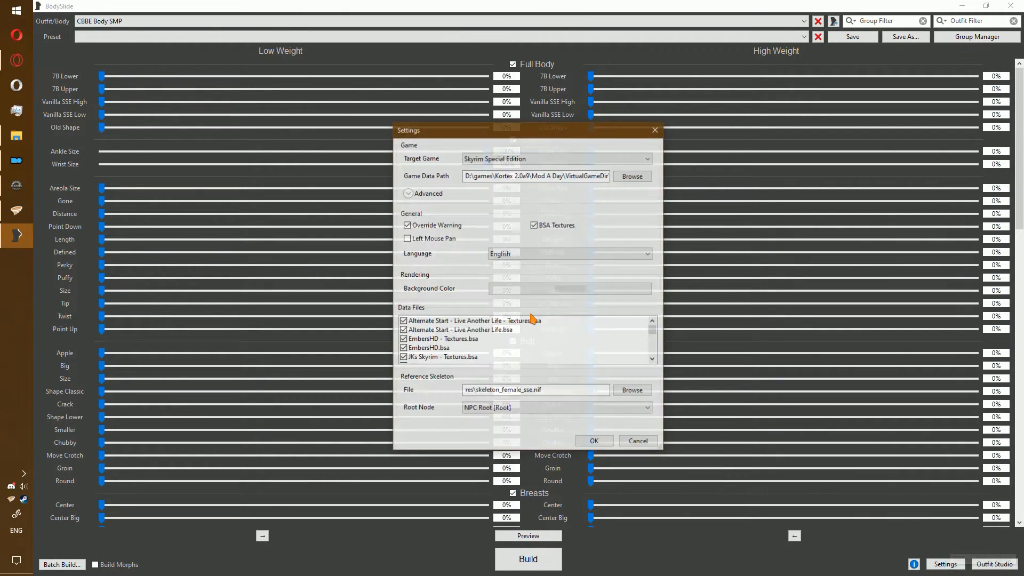
drag(466, 176, 616, 190)
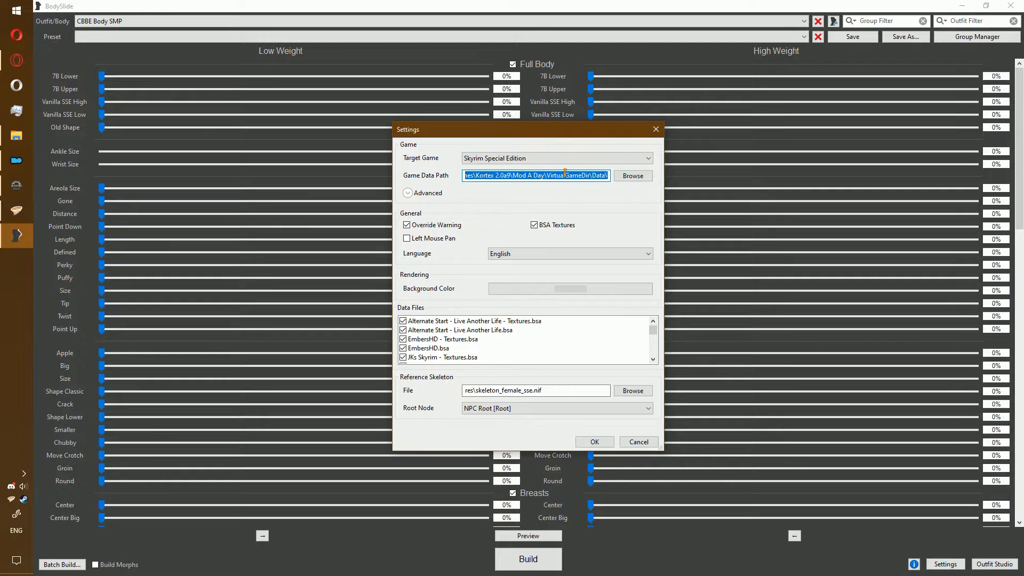
click(587, 177)
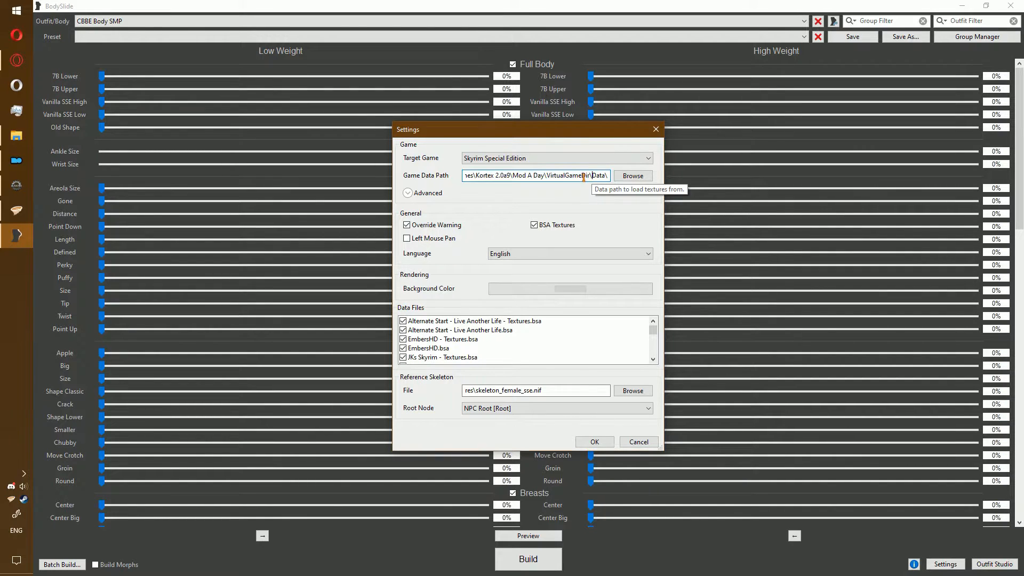
double_click(564, 175)
click(633, 176)
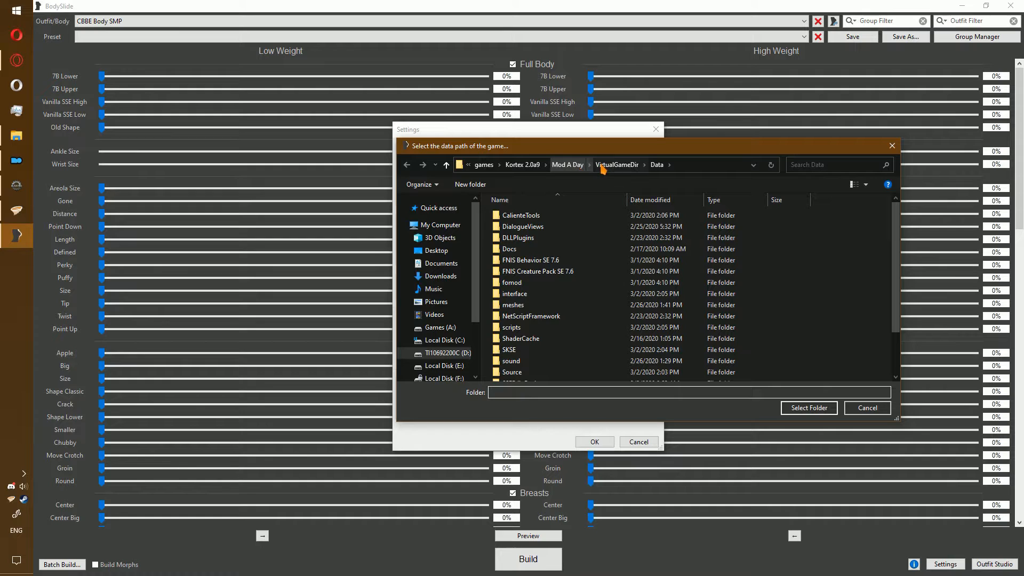
click(809, 407)
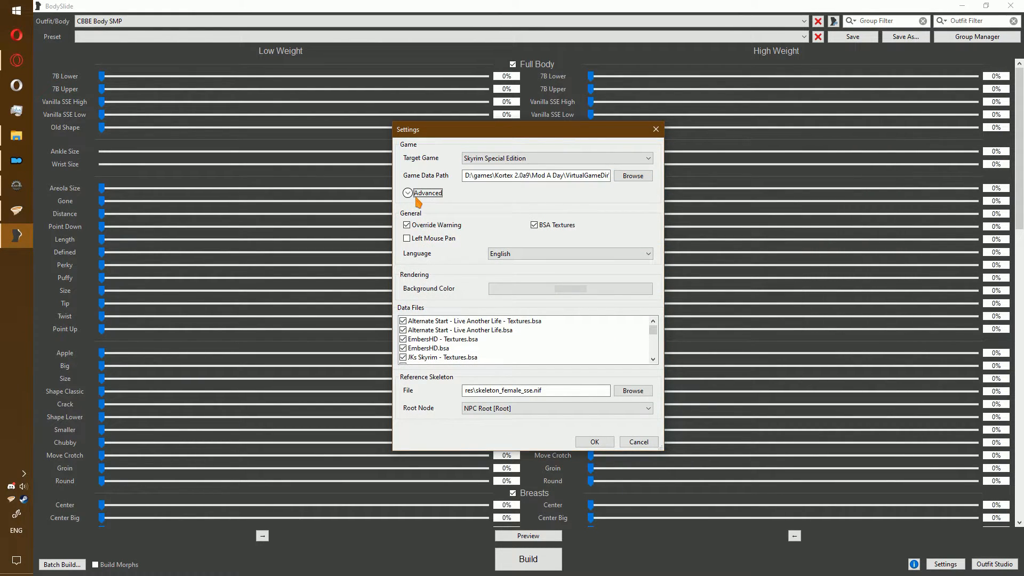
- Expand BodySlide's advanced settings and browse the output path to the ModFiles folder of the newest mod in Kortex 2.0a9\Mod A Day\Mods
click(408, 193)
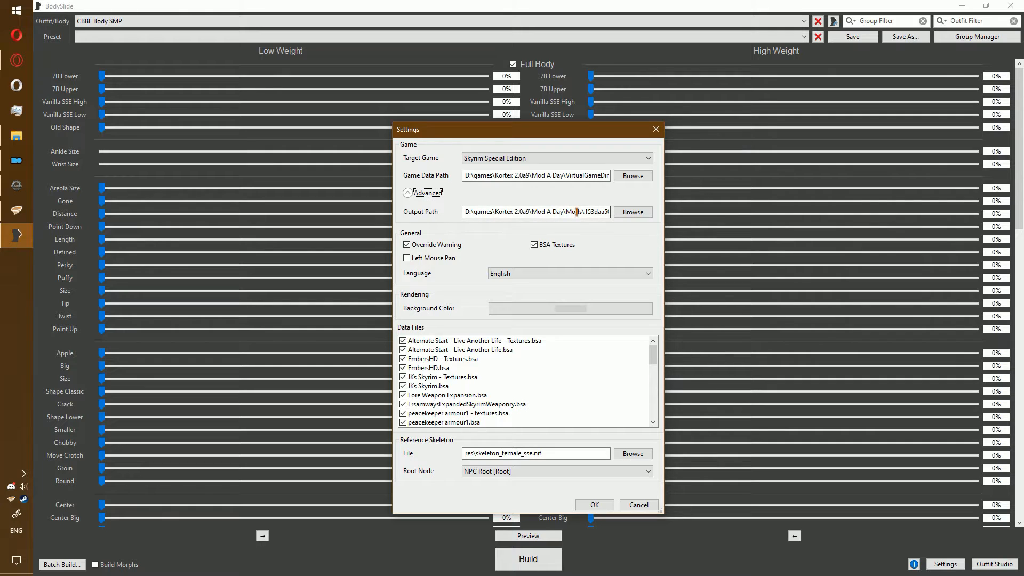
click(625, 215)
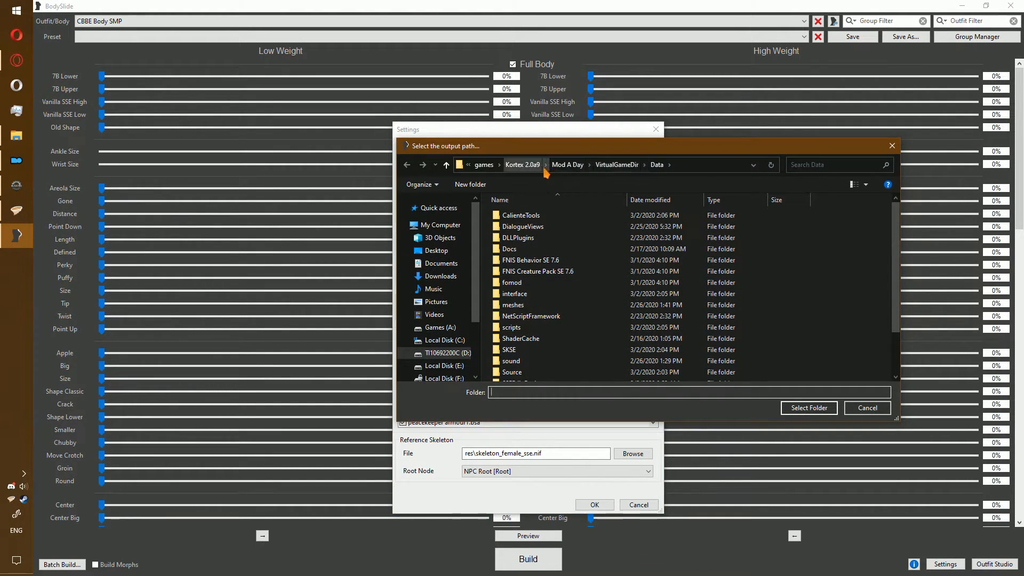
click(522, 165)
double_click(554, 226)
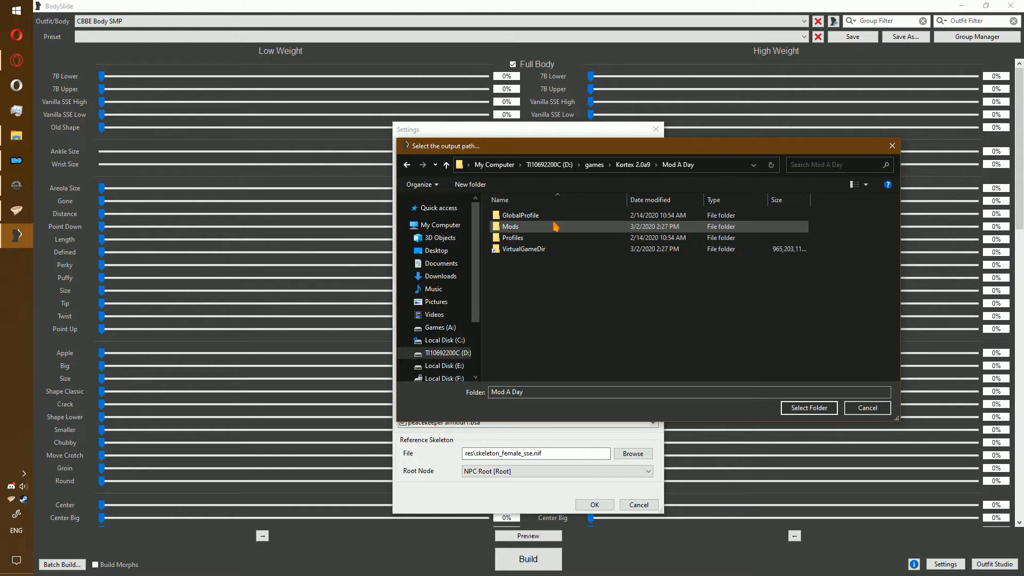
double_click(516, 227)
click(659, 216)
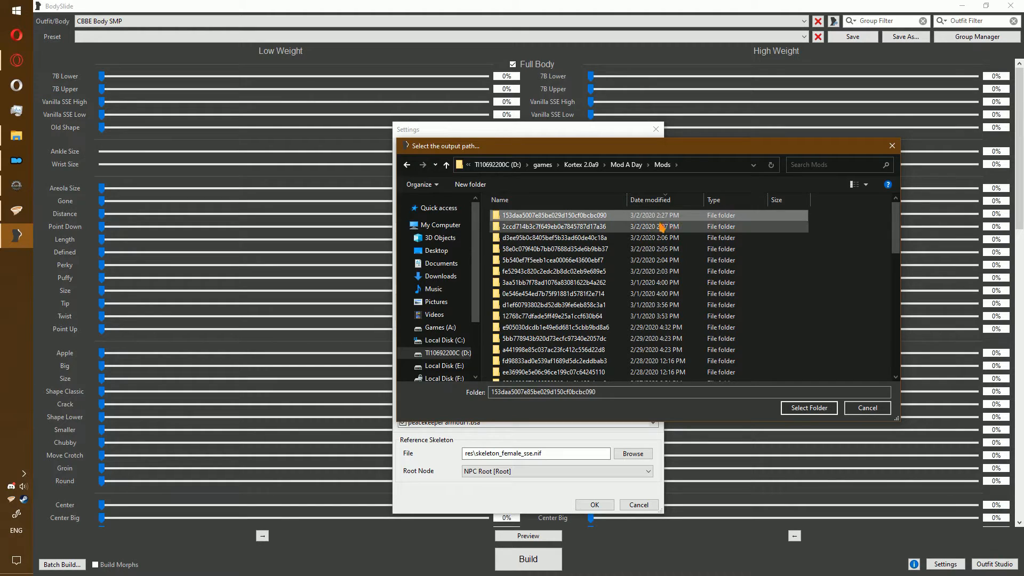
double_click(648, 216)
click(552, 219)
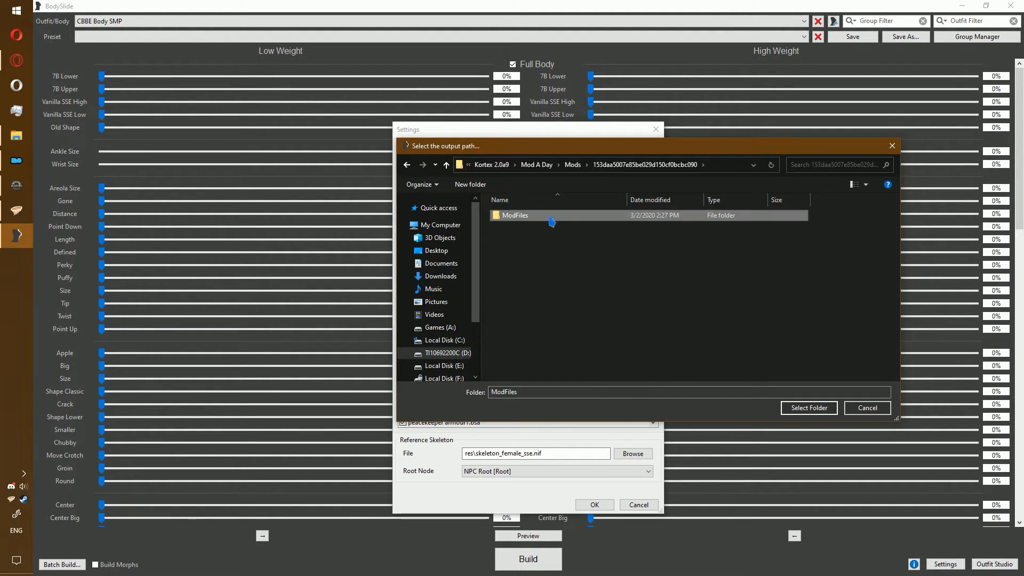
double_click(552, 218)
- Create a folder named data inside ModFiles, choose it as the output path and save the BodySlide settings
click(470, 185)
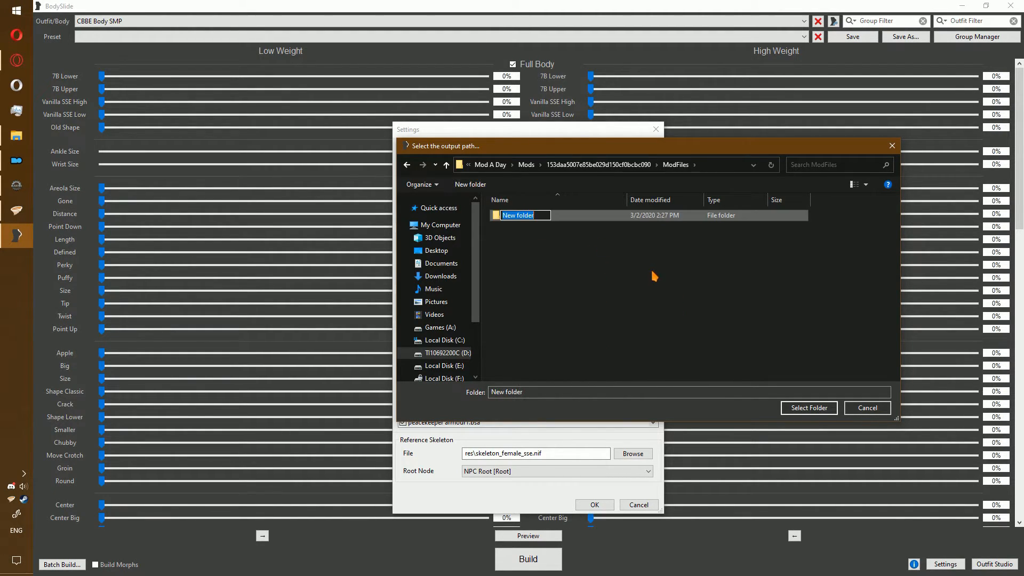
text(data)
key(Return)
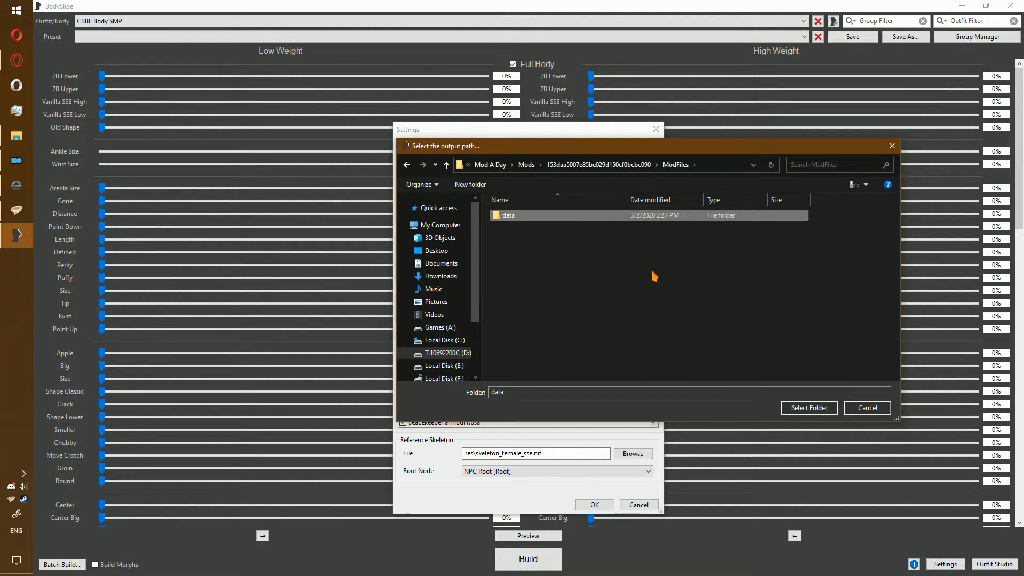
click(809, 407)
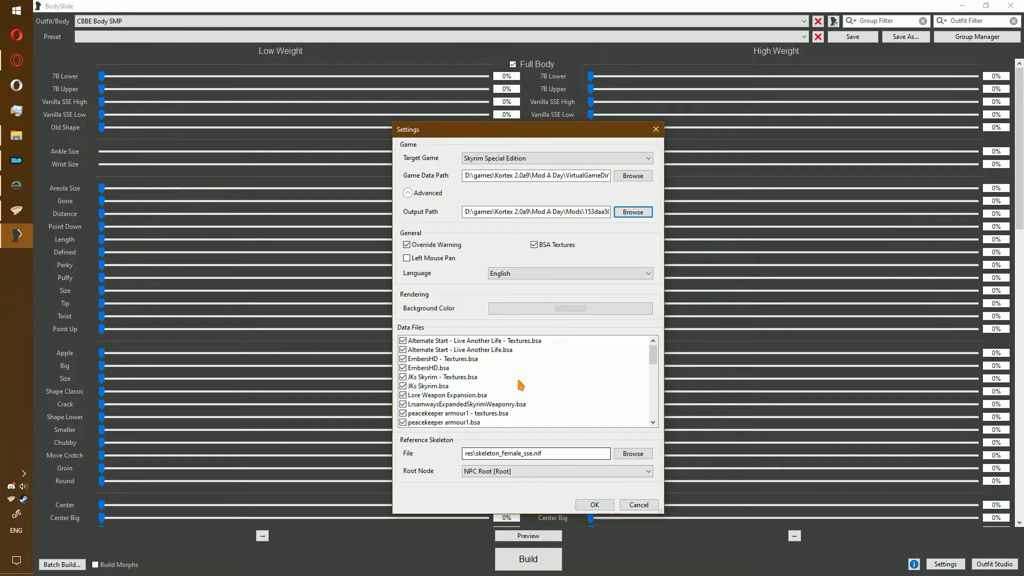
click(591, 505)
- Enable Build Morphs and batch build all listed slider sets, keeping CBBE Body SMP and the other preselected output sets
click(95, 564)
click(62, 564)
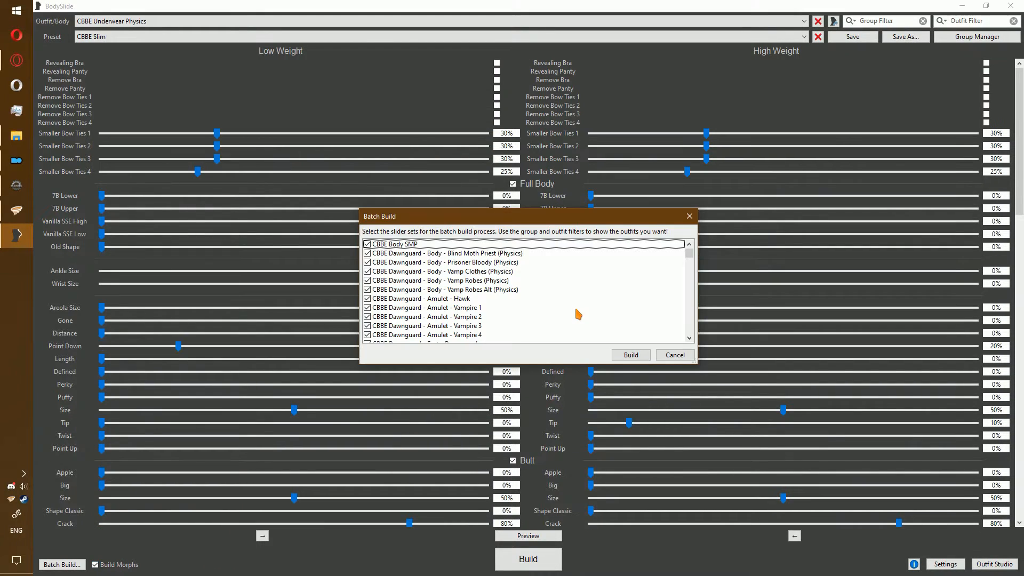
click(630, 357)
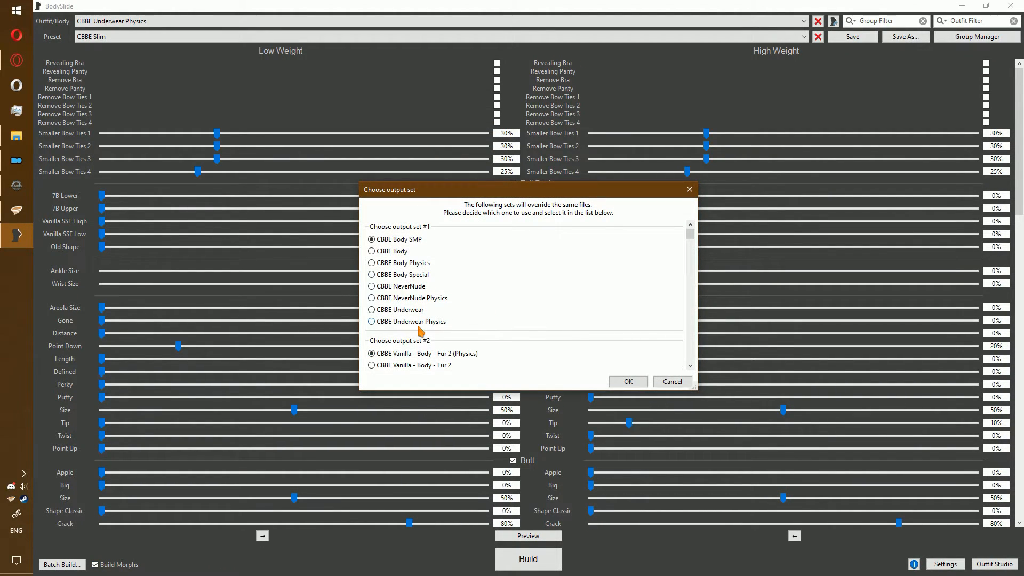
scroll(505, 348, down, 8)
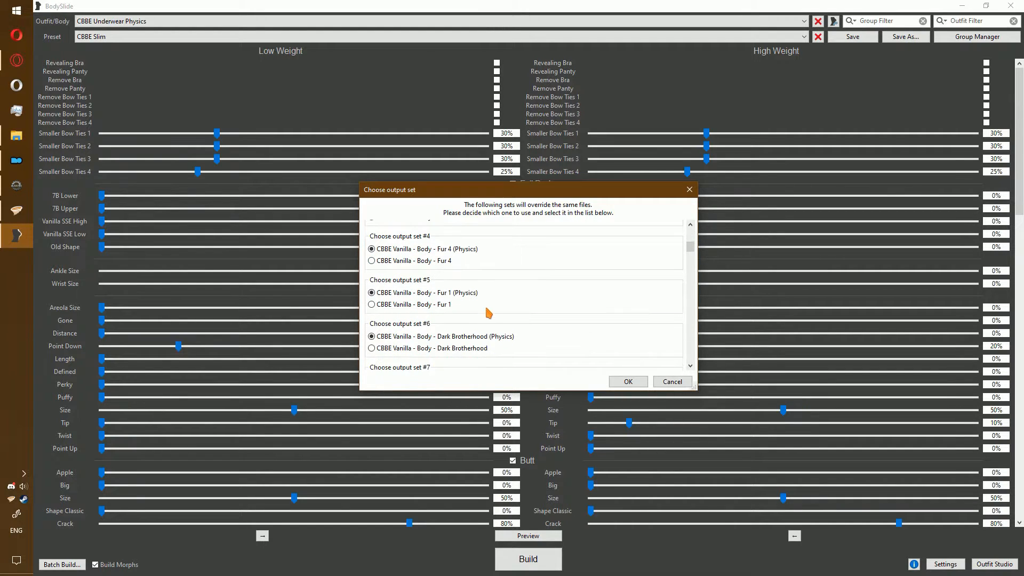
click(624, 382)
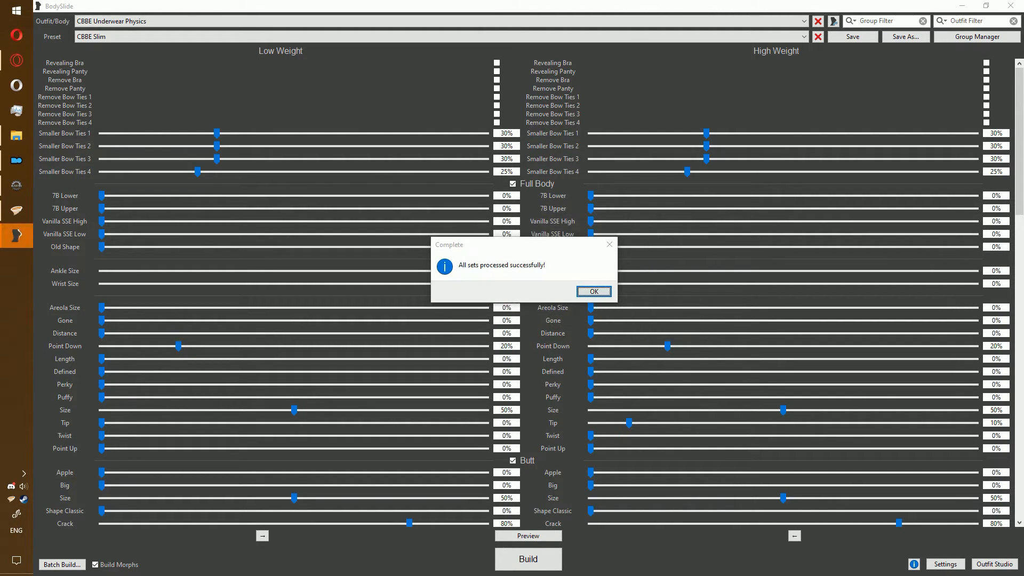
click(593, 292)
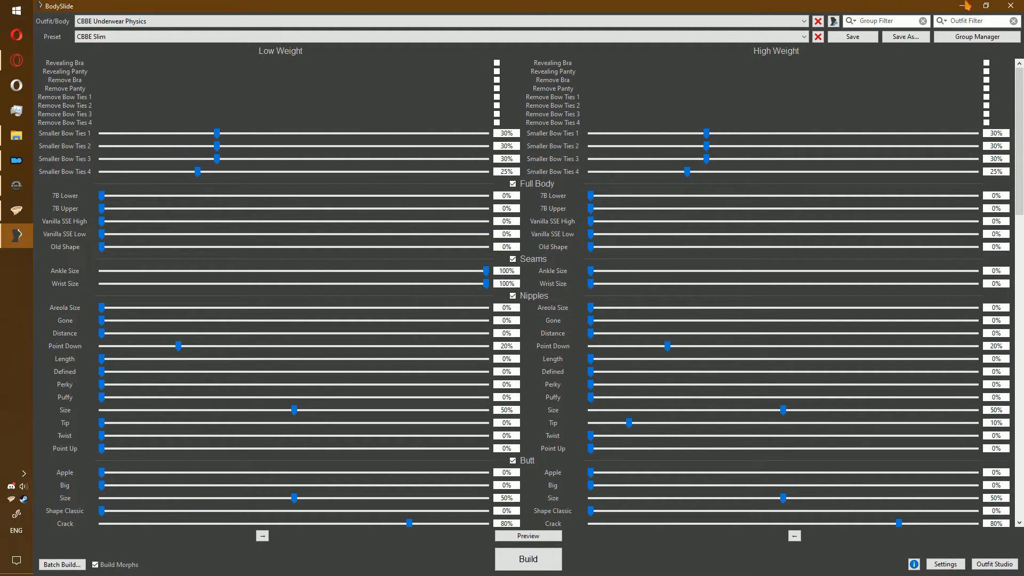
- Close BodySlide, switch to Vortex and install all of the finished mod downloads
click(1011, 5)
click(531, 41)
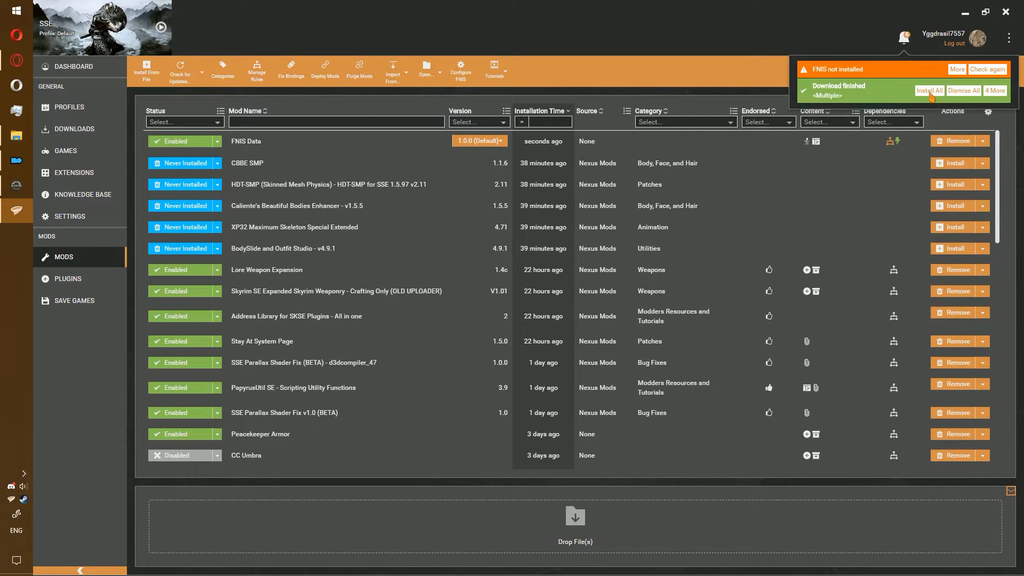
click(932, 91)
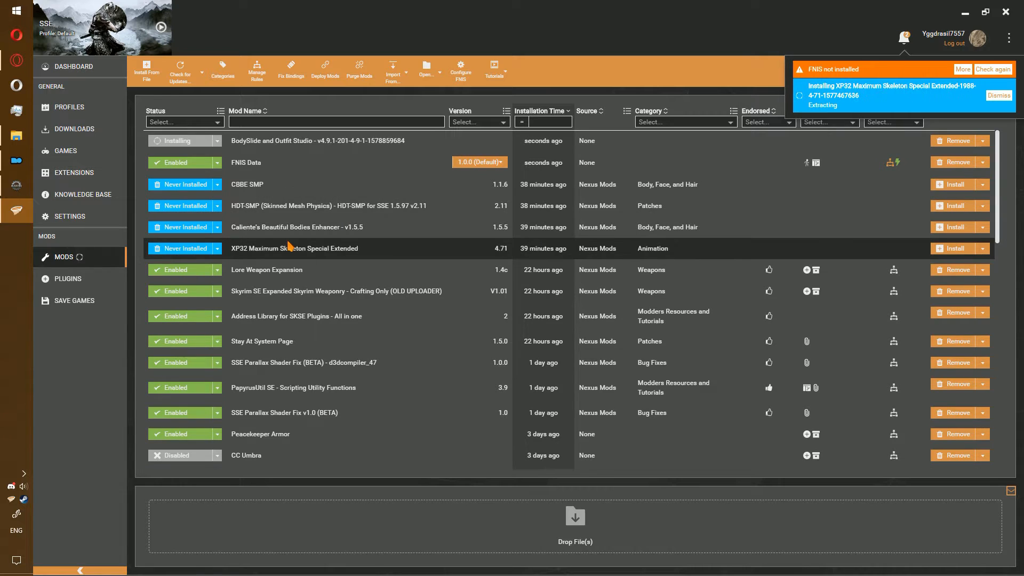
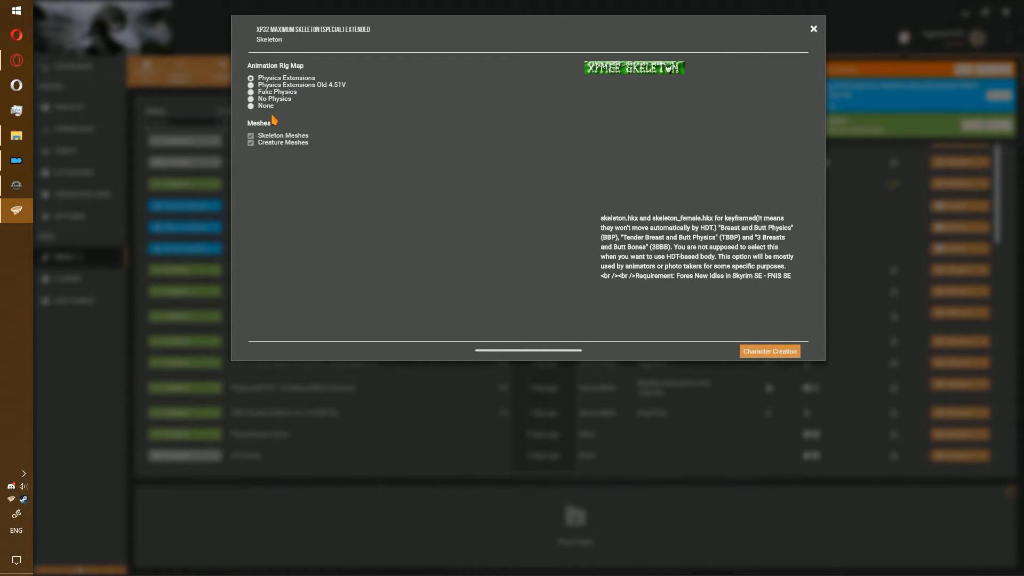
- Step through the XP32 skeleton installer with Physics Extensions, Racemenu and no weapon style randomizer, keeping the remaining animation defaults
click(788, 352)
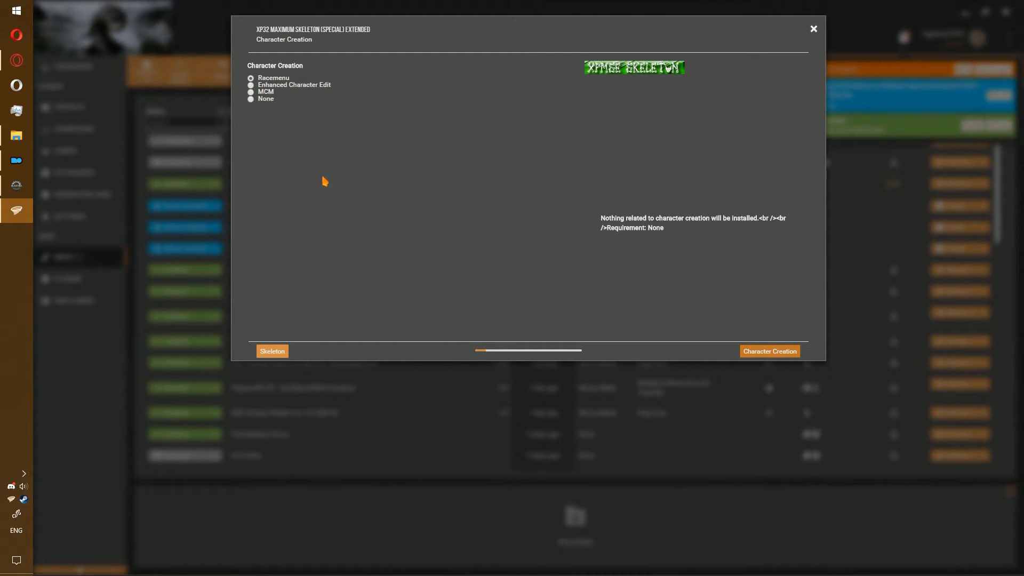
click(753, 352)
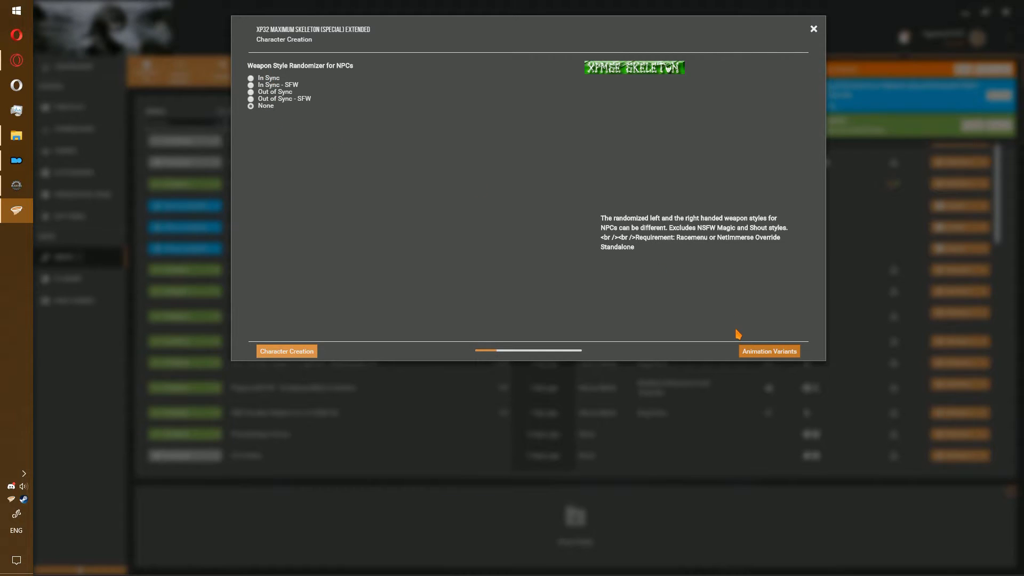
click(759, 353)
click(757, 354)
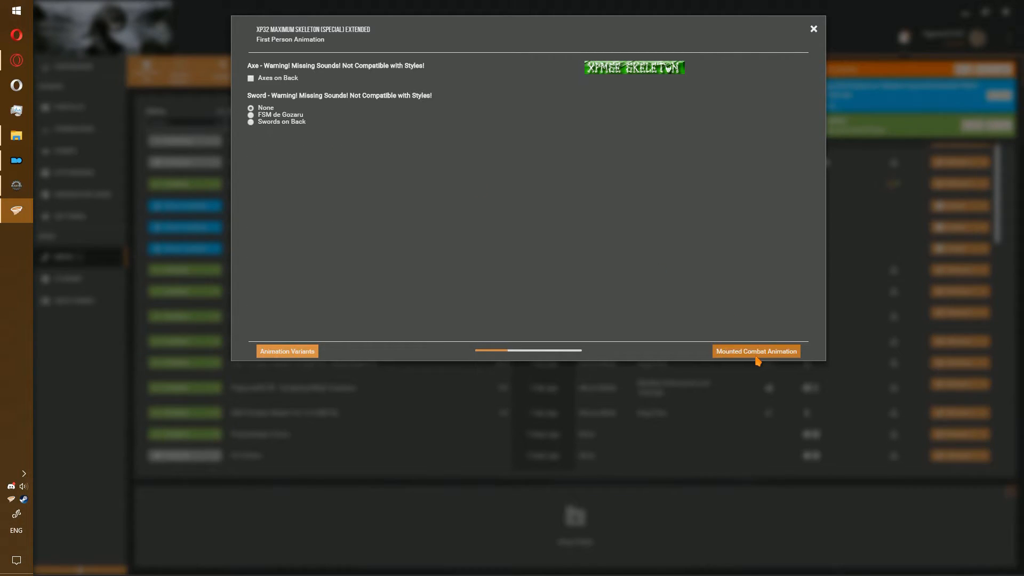
click(796, 355)
click(796, 351)
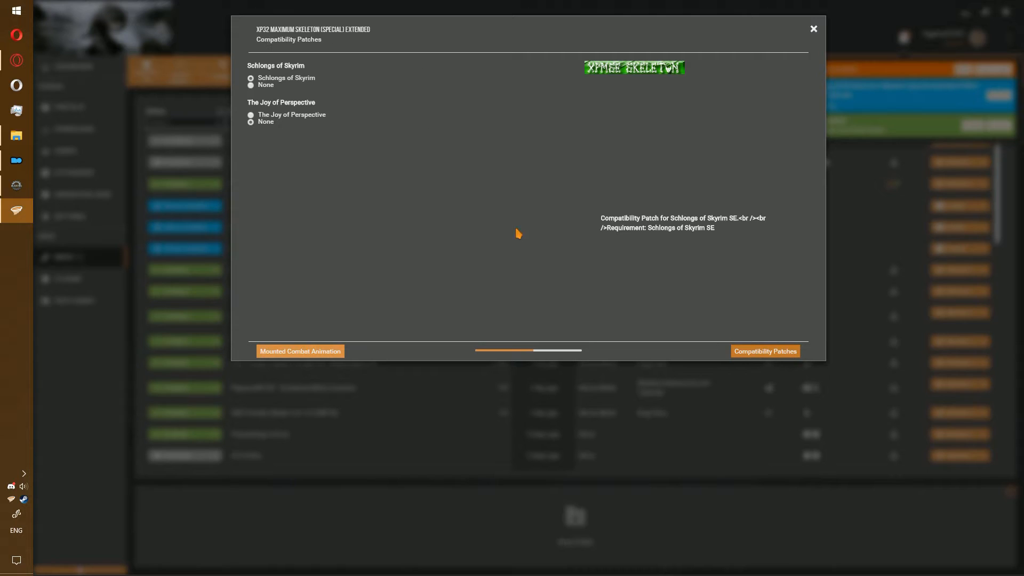
- Set the Schlongs of Skyrim compatibility patch to None and finish the XP32 skeleton installer
click(265, 86)
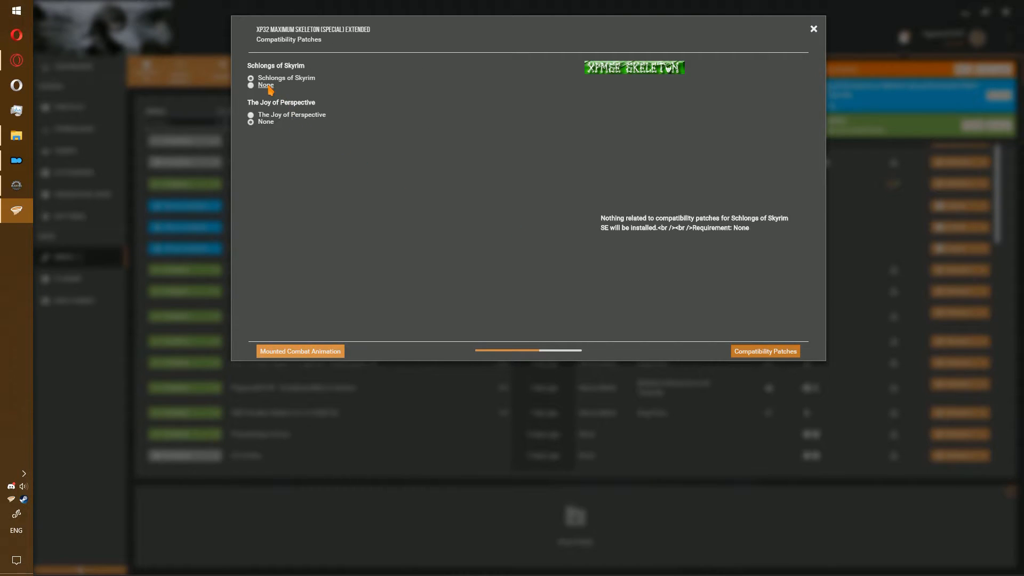
click(782, 354)
click(781, 354)
click(785, 356)
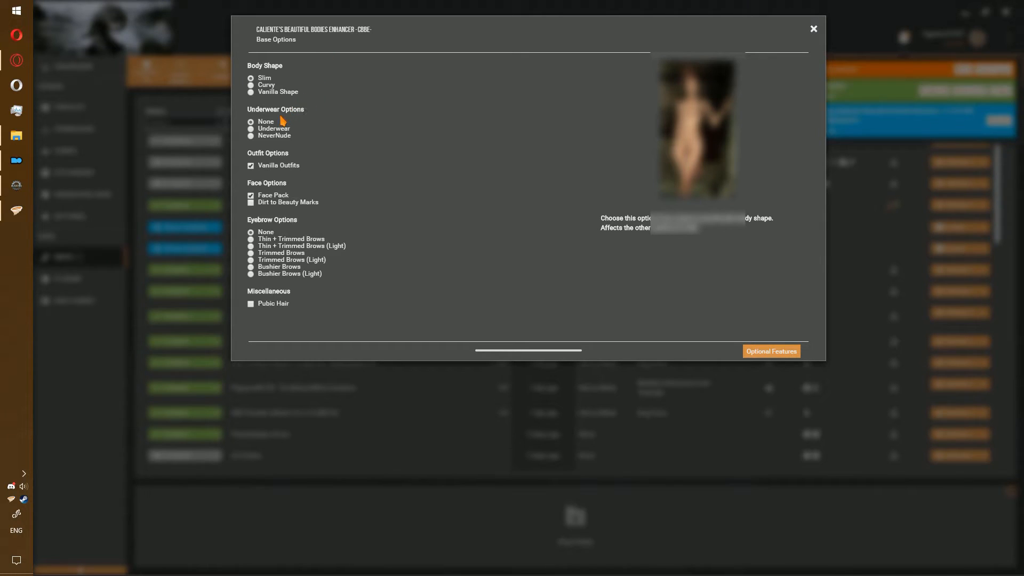
- Install CBBE with the Slim body and normal gray underwear, and CBBE SMP with the pre-built body and no extra option
click(273, 128)
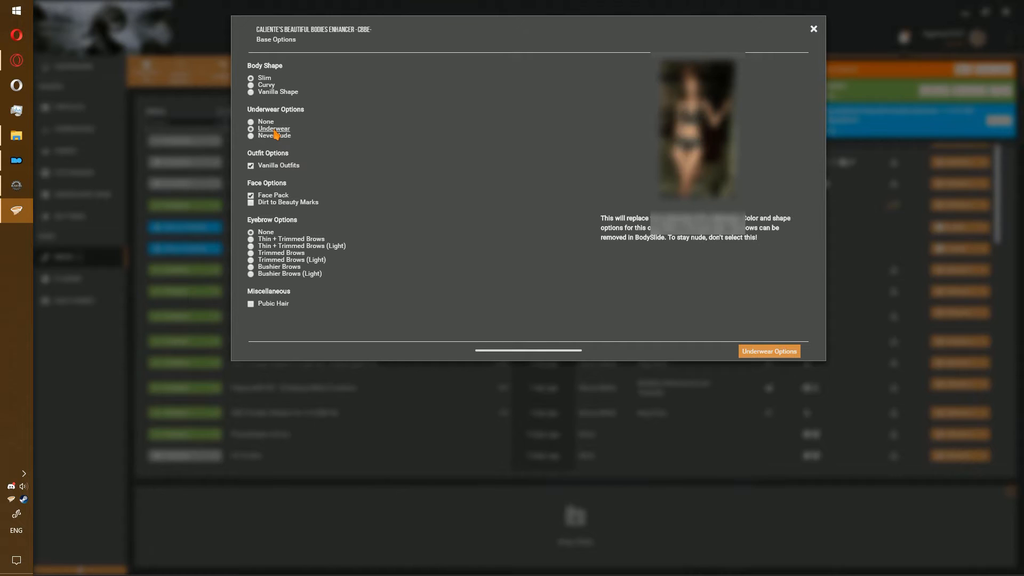
click(766, 351)
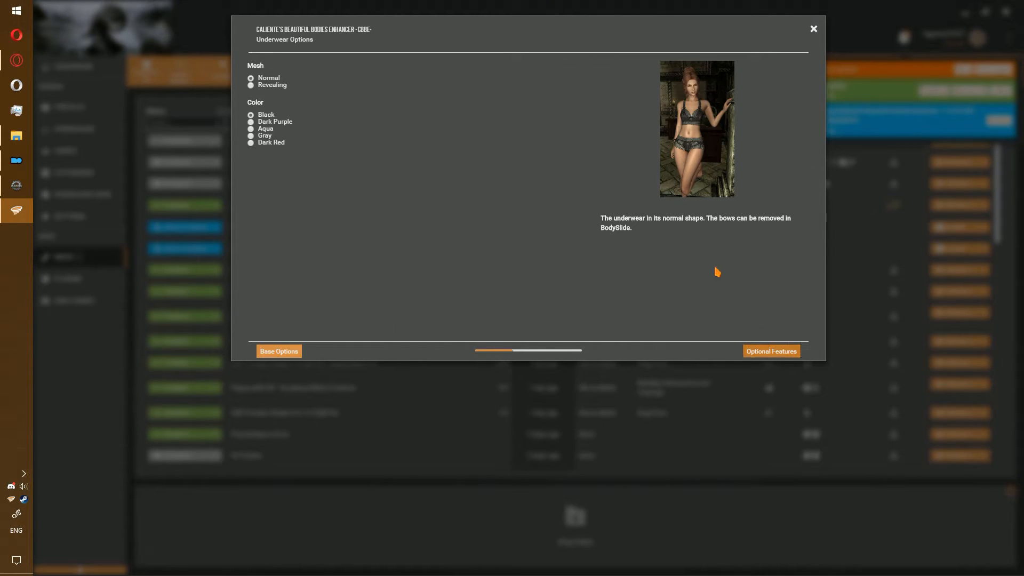
click(272, 137)
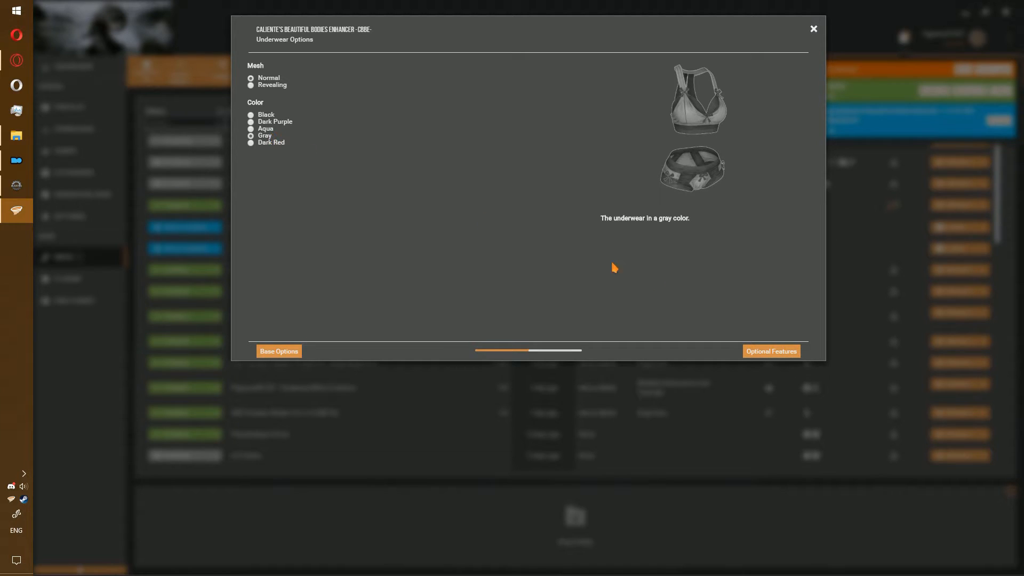
click(768, 352)
click(344, 80)
click(782, 350)
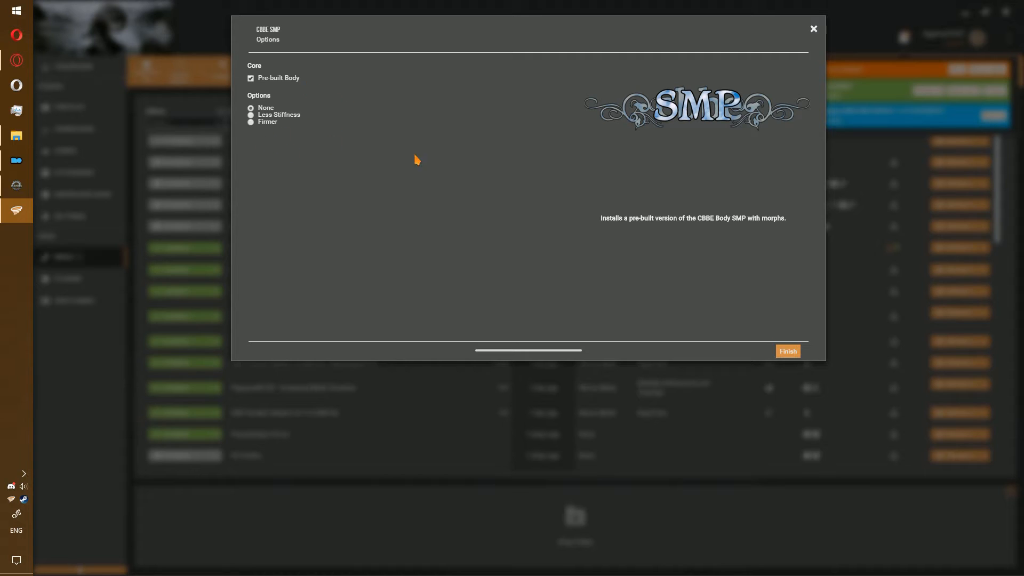
click(788, 353)
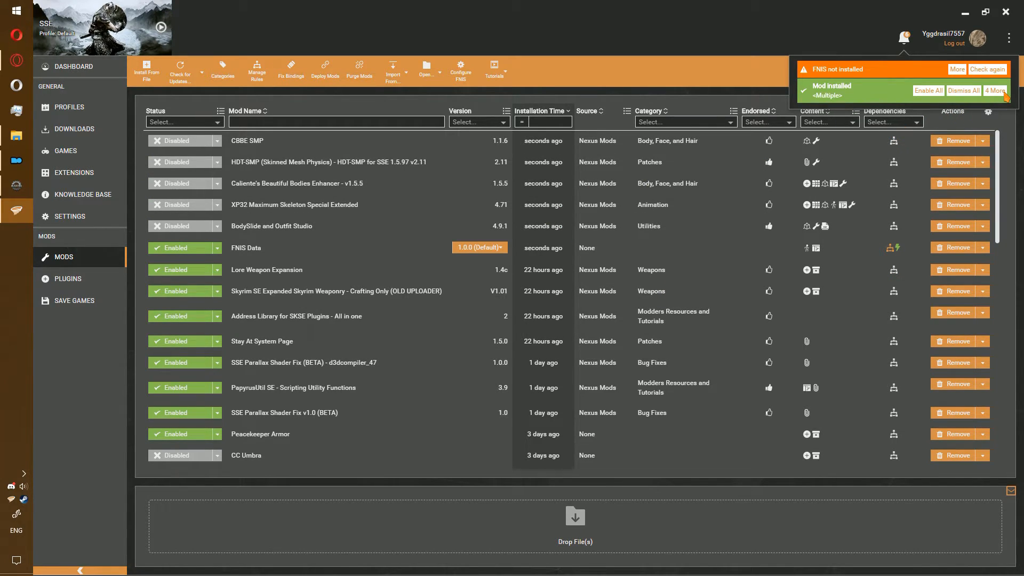
- Enable all newly installed mods and confirm using the newer files for FNIS Data
click(930, 91)
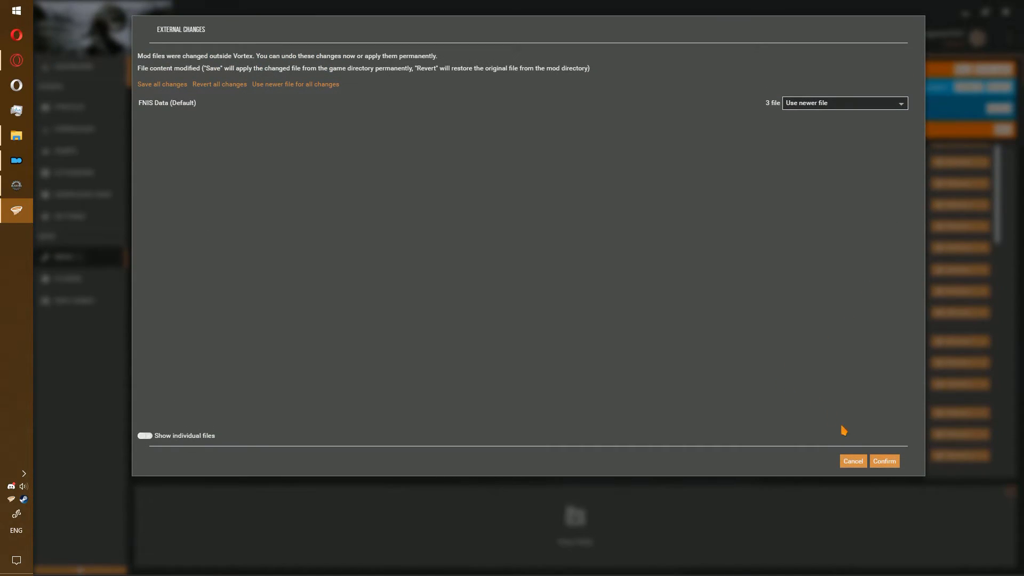
click(892, 462)
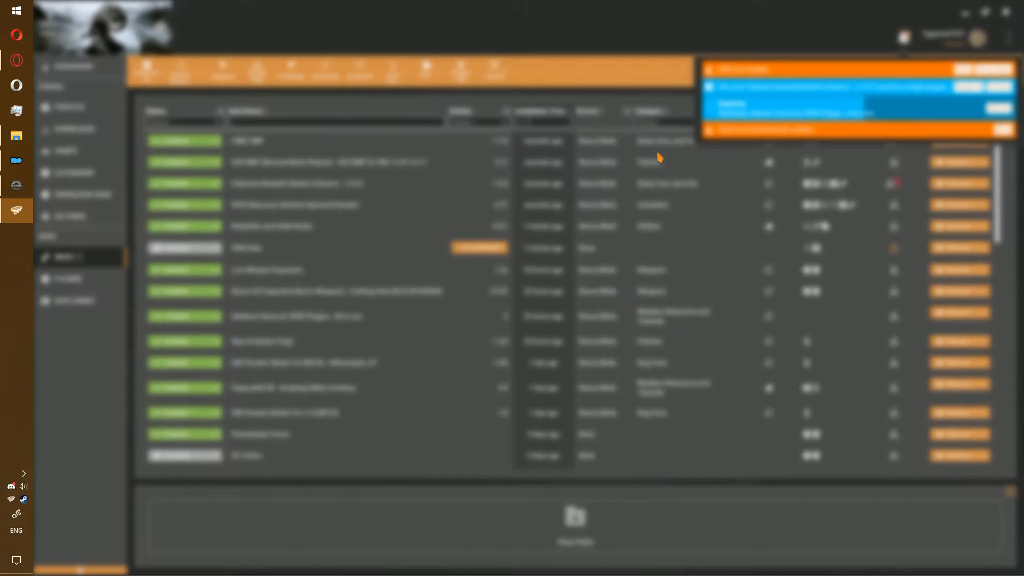
click(974, 87)
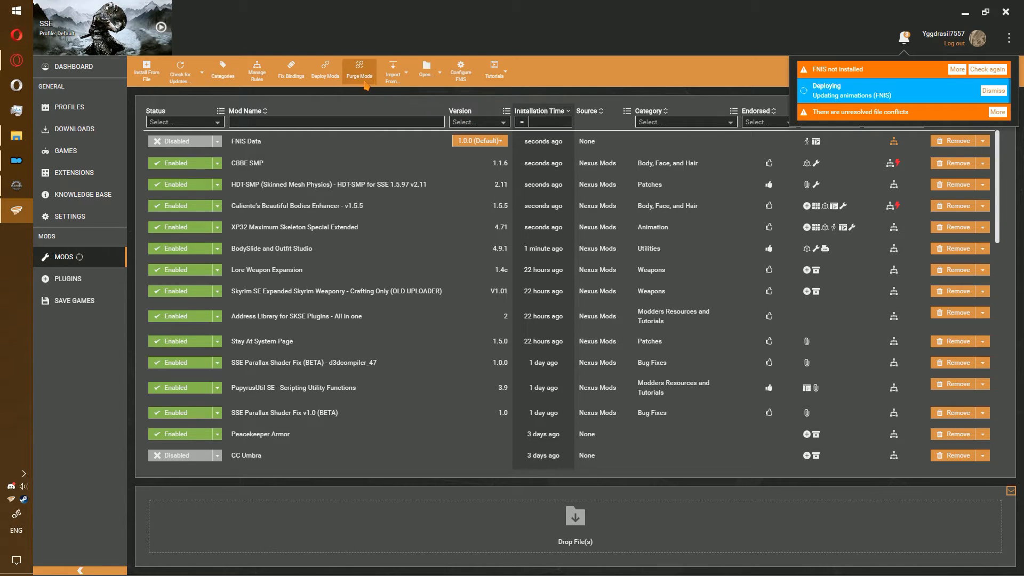
- Open the FNIS patch configuration and save it with GENDER Specific Animations selected
click(459, 73)
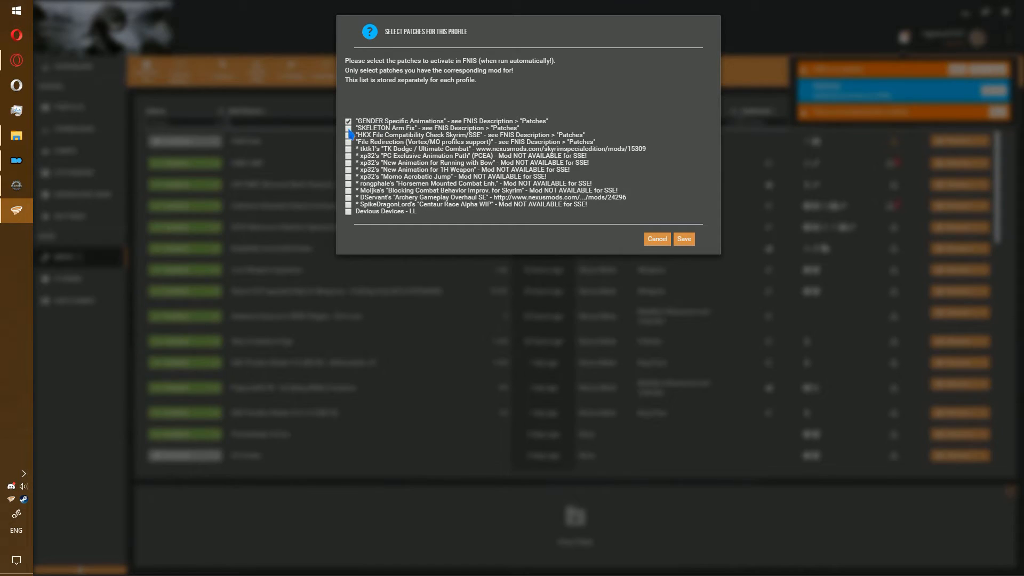
click(684, 239)
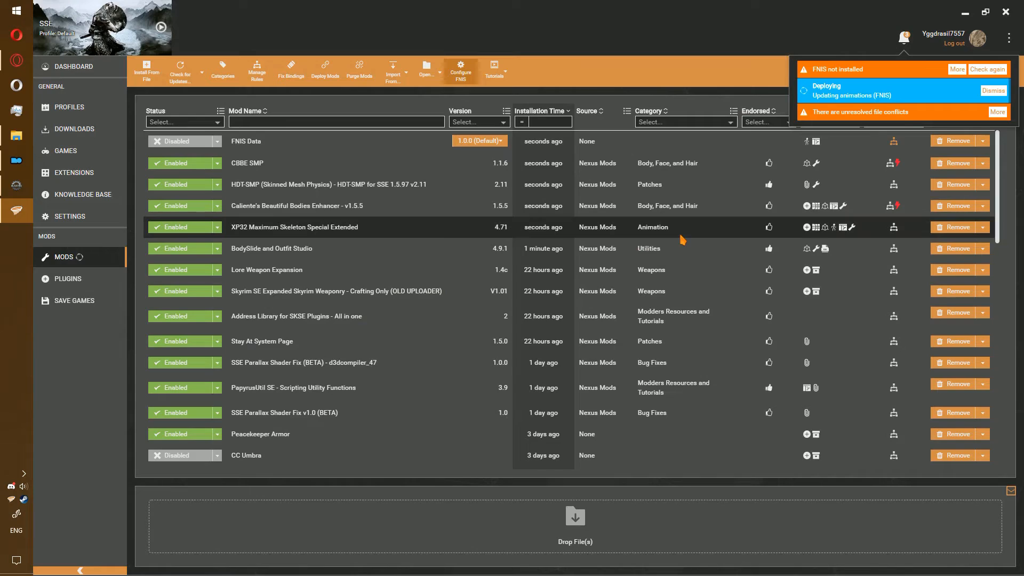
- Resolve the CBBE SMP file conflict by loading it after Caliente's Beautiful Bodies Enhancer, and deploy the mods
click(901, 166)
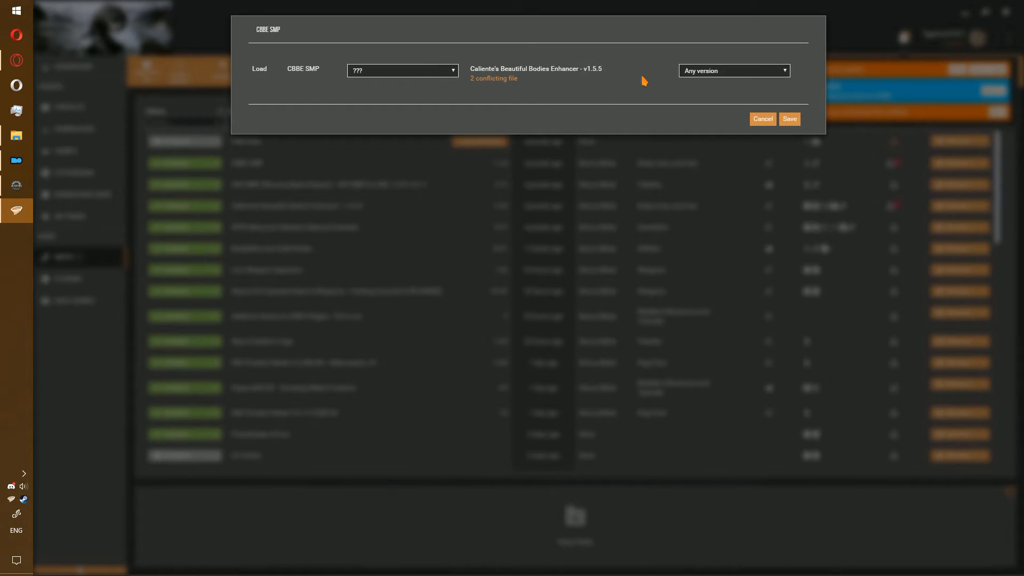
click(377, 74)
click(381, 97)
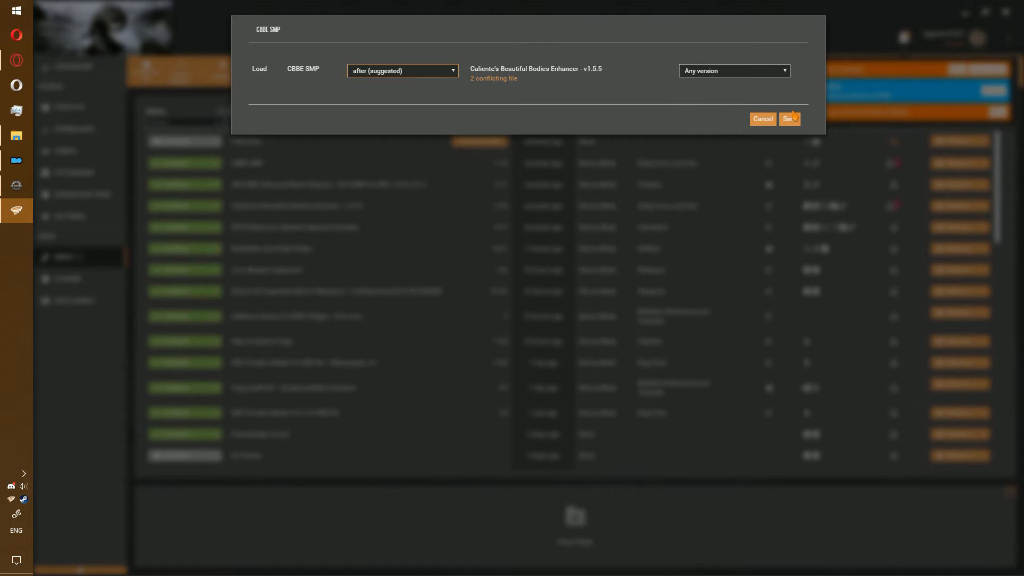
click(793, 116)
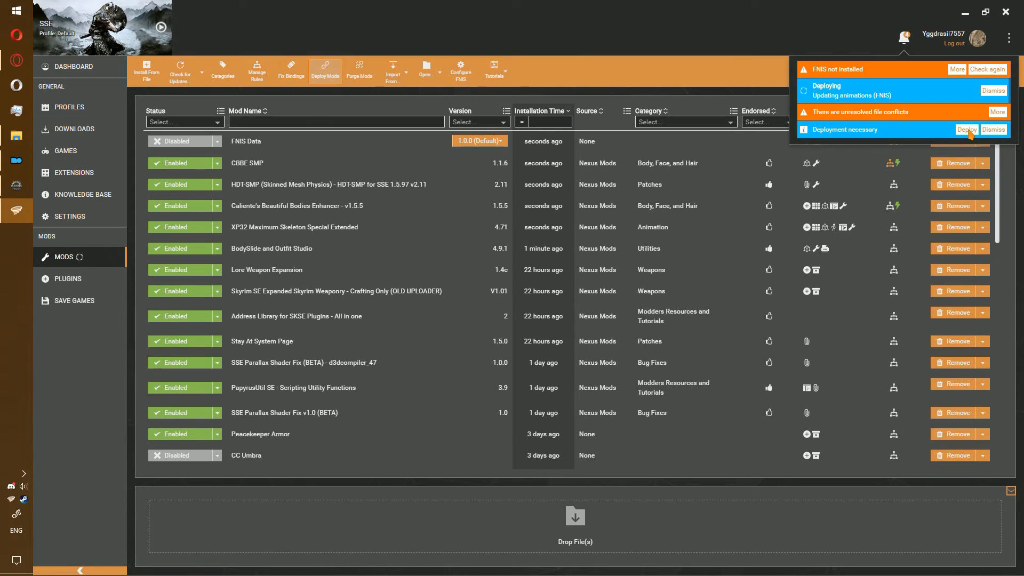
click(966, 129)
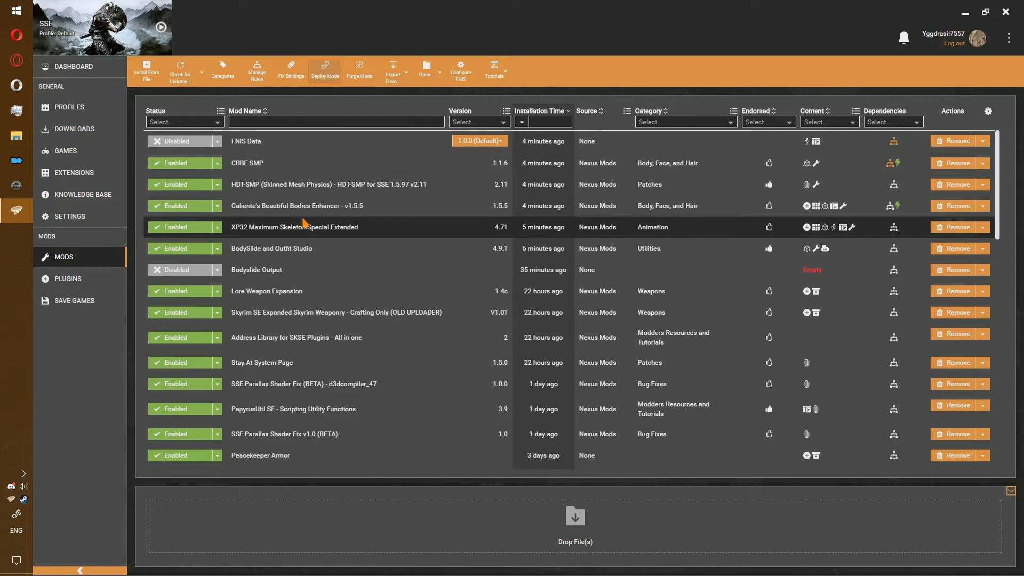
- Create a folder named bodyslide output in the mod staging folder, merging it with the existing one, and close the folder window
click(429, 71)
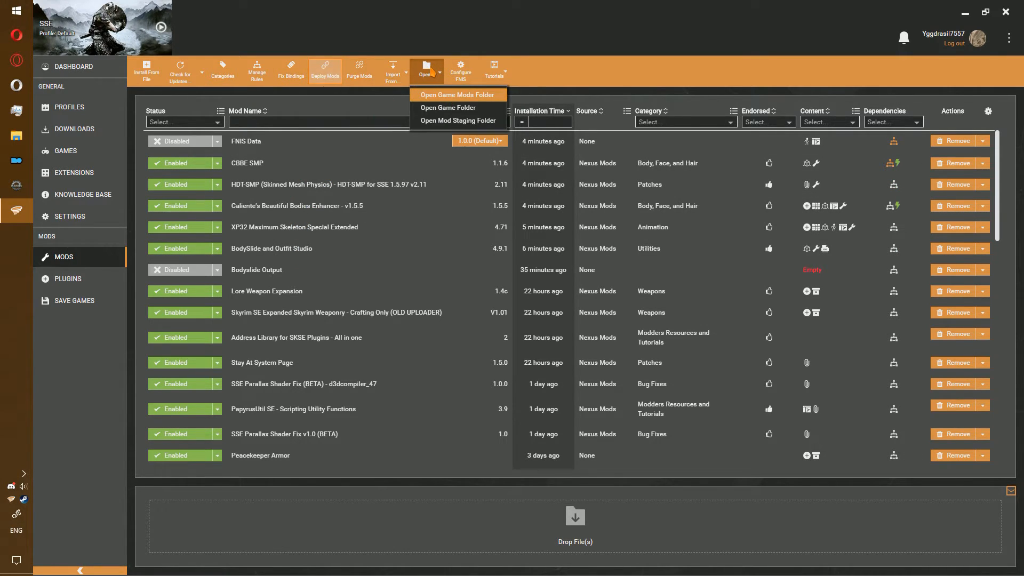
click(448, 121)
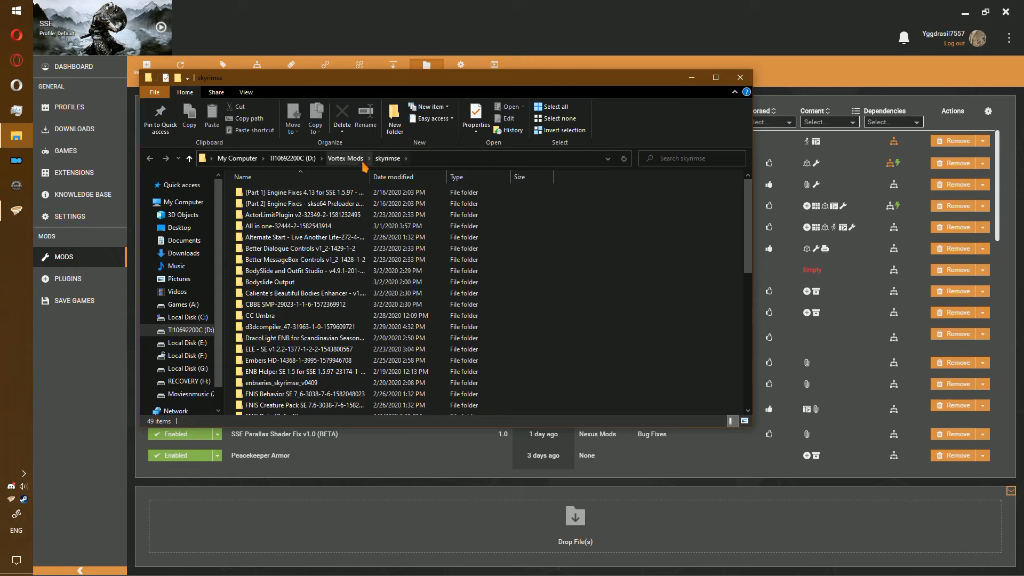
click(394, 118)
text(bo)
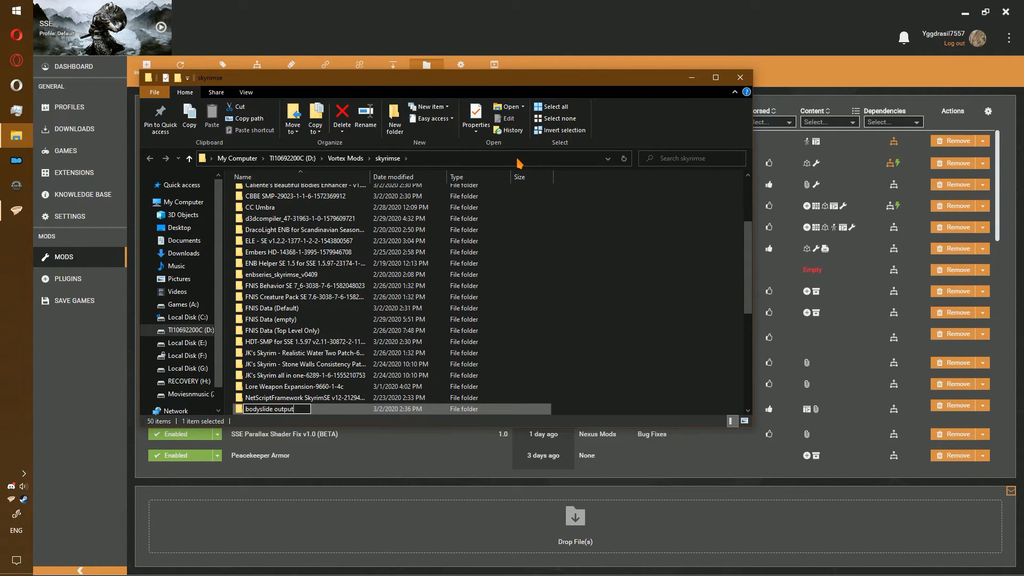
text(dyslide output)
key(Return)
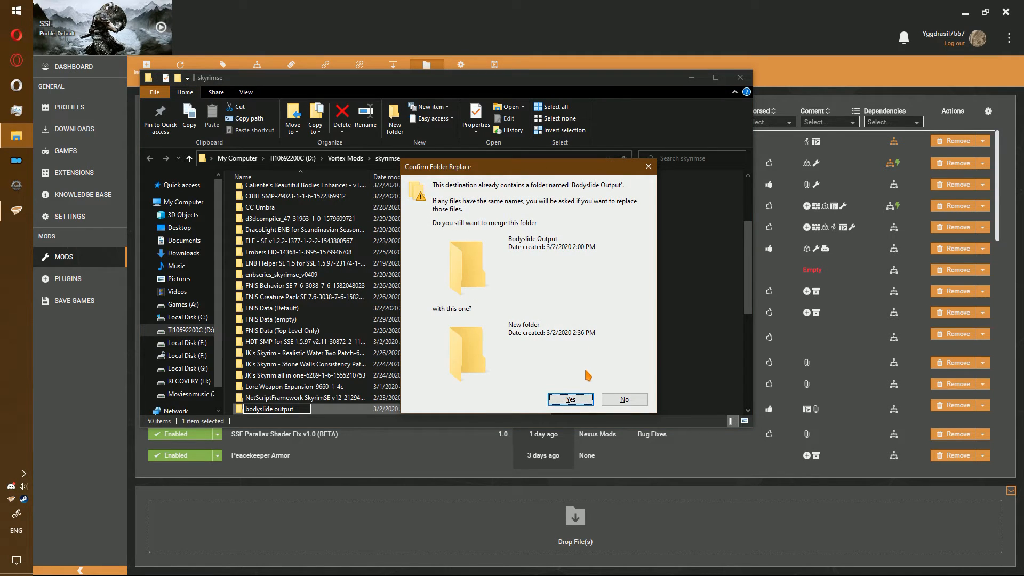
click(570, 399)
scroll(480, 278, up, 10)
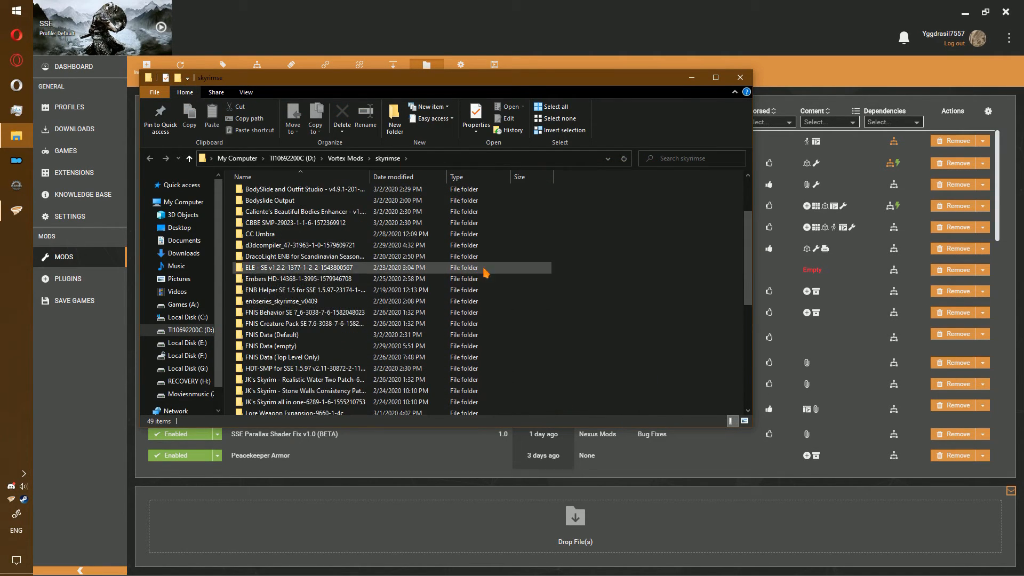
click(741, 77)
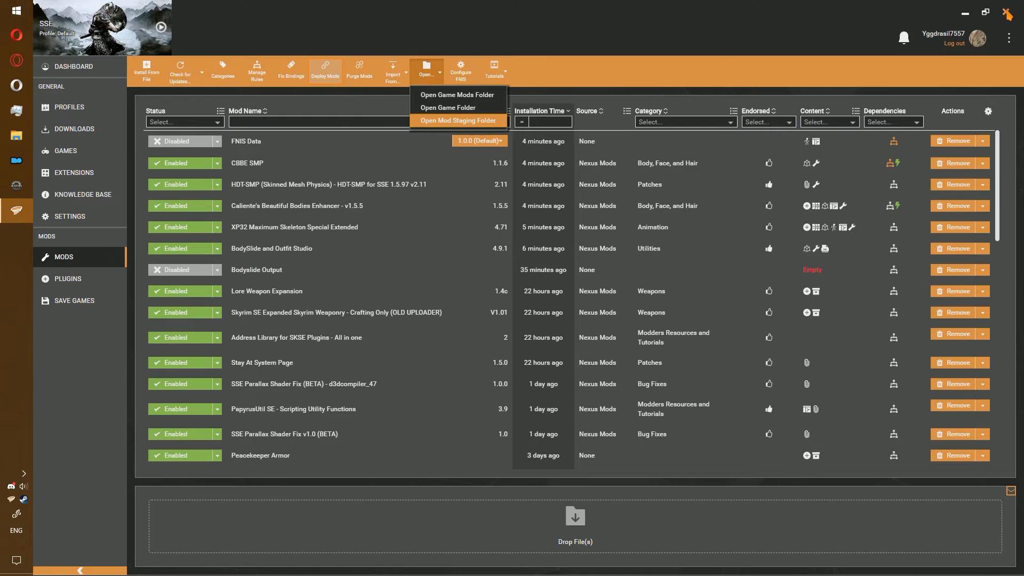
- Restart Vortex and return to its list of installed mods
click(1005, 11)
click(20, 215)
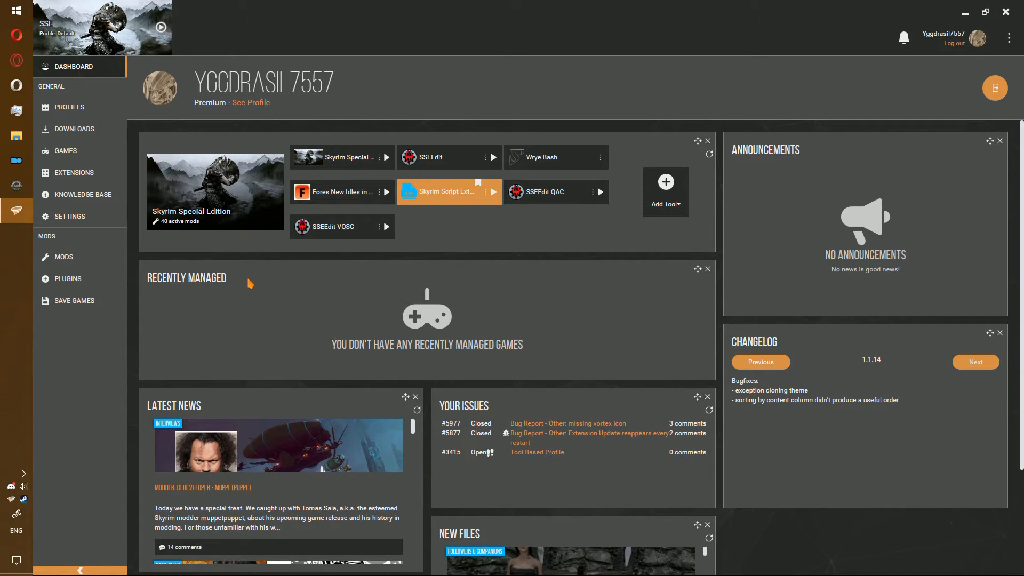
click(93, 257)
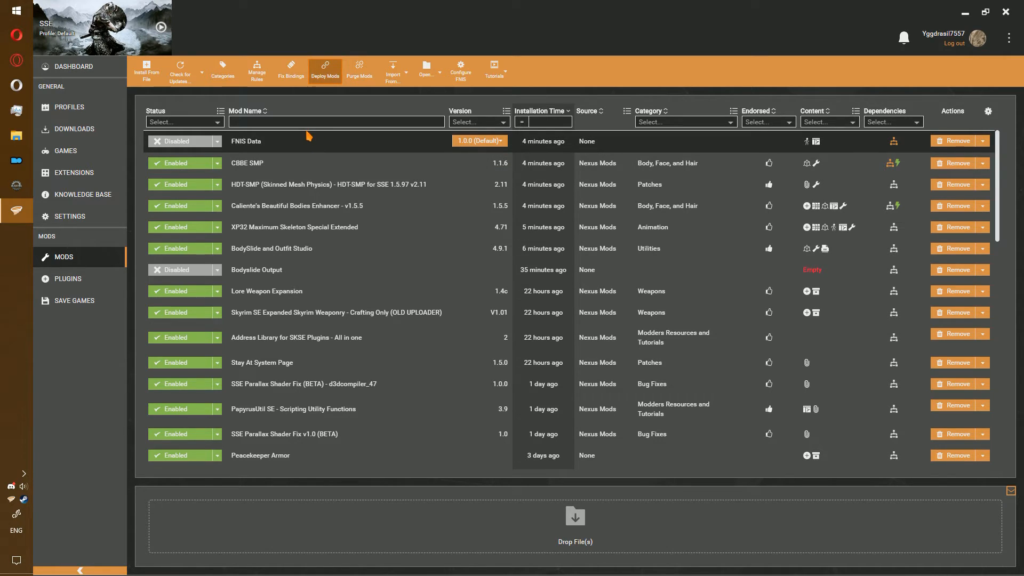
- Enable the Bodyslide Output mod and deploy the mods, using the newer files for FNIS Data
scroll(283, 267, down, 5)
scroll(286, 274, up, 5)
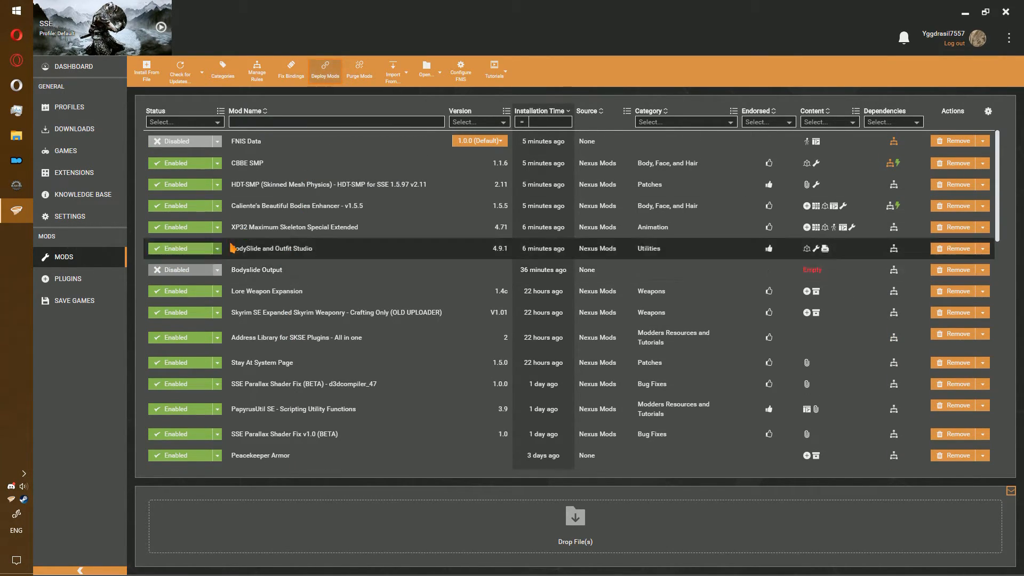
click(332, 76)
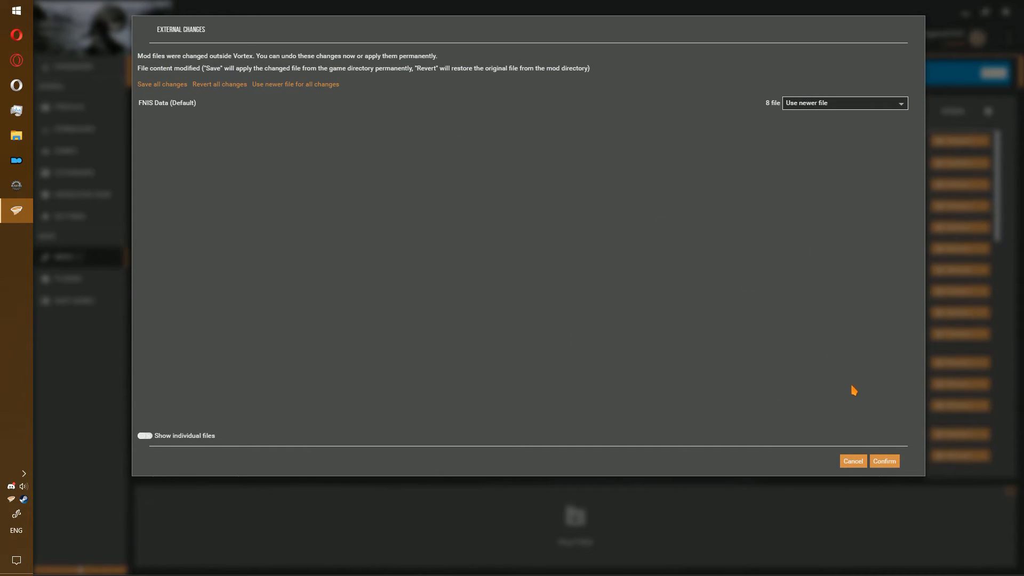
click(884, 461)
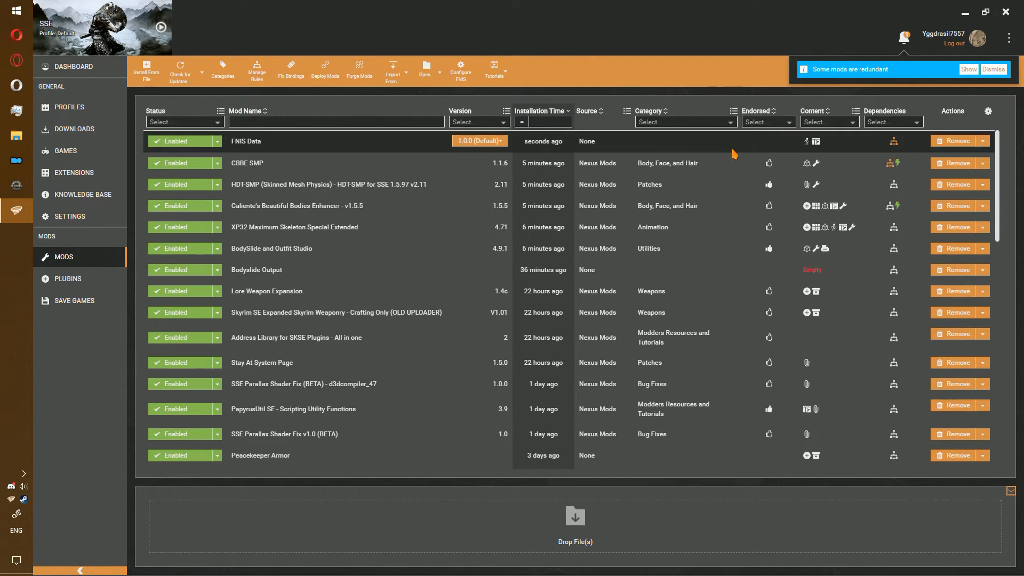
- Add a dashboard tool that targets BodySlide x64.exe in Skyrim Special Edition's Data\CalienteTools\BodySlide folder, and save it
click(87, 69)
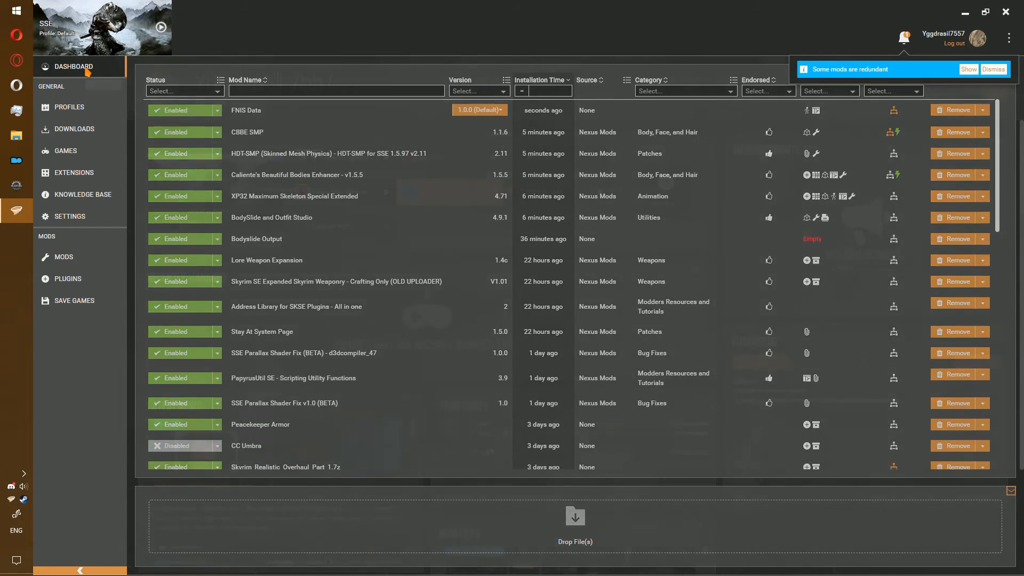
click(672, 195)
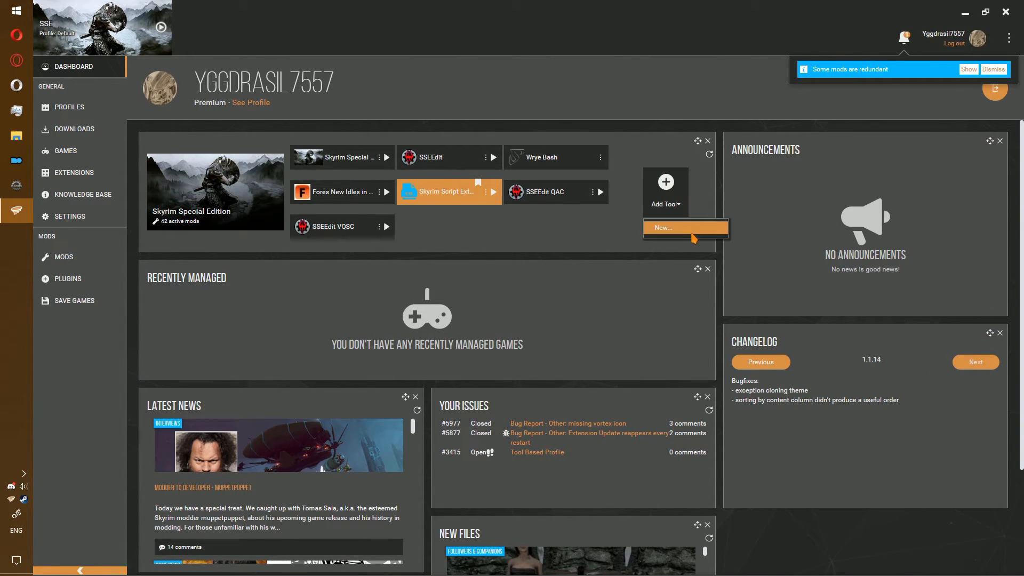
click(688, 233)
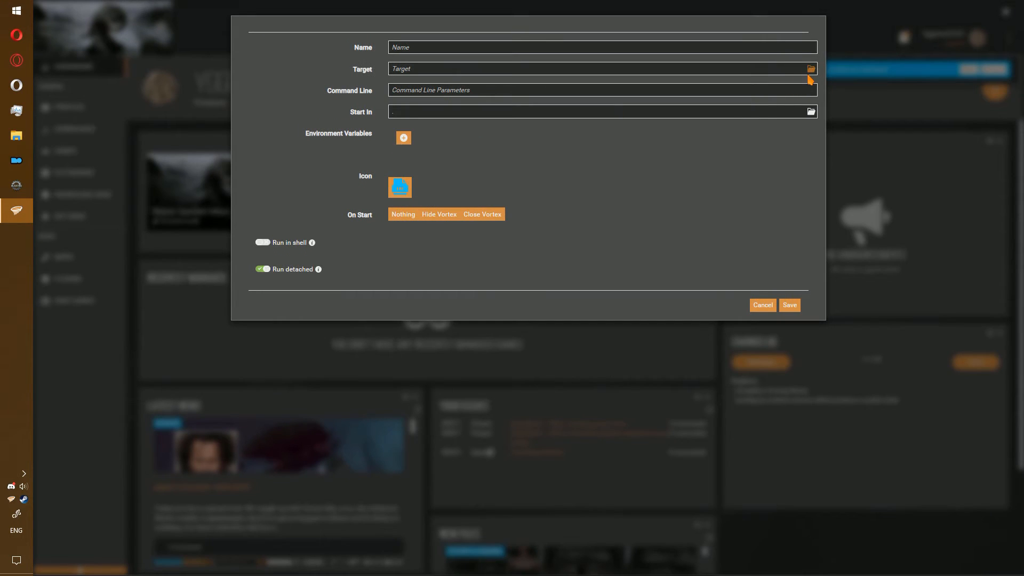
click(811, 71)
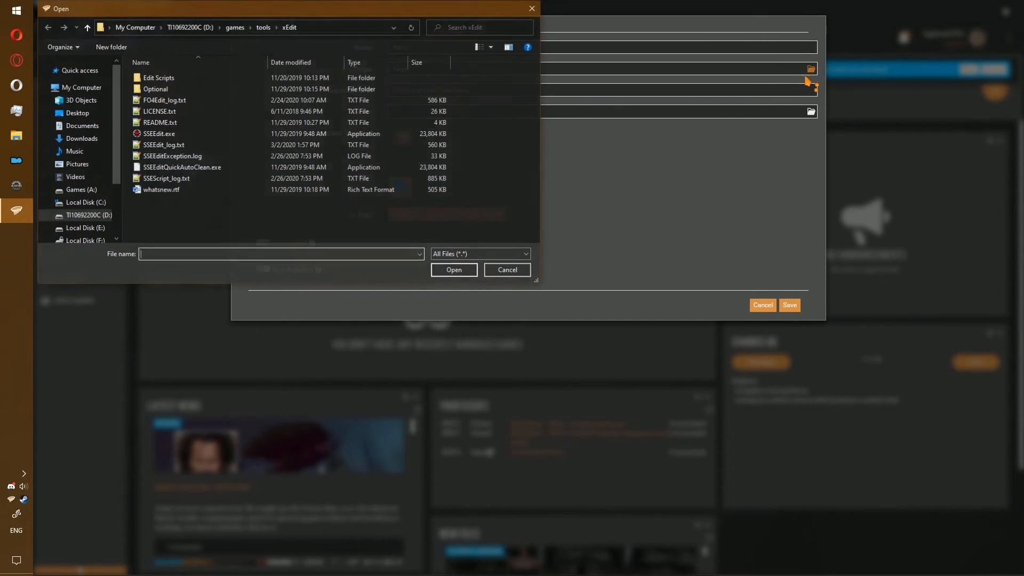
click(232, 28)
double_click(175, 172)
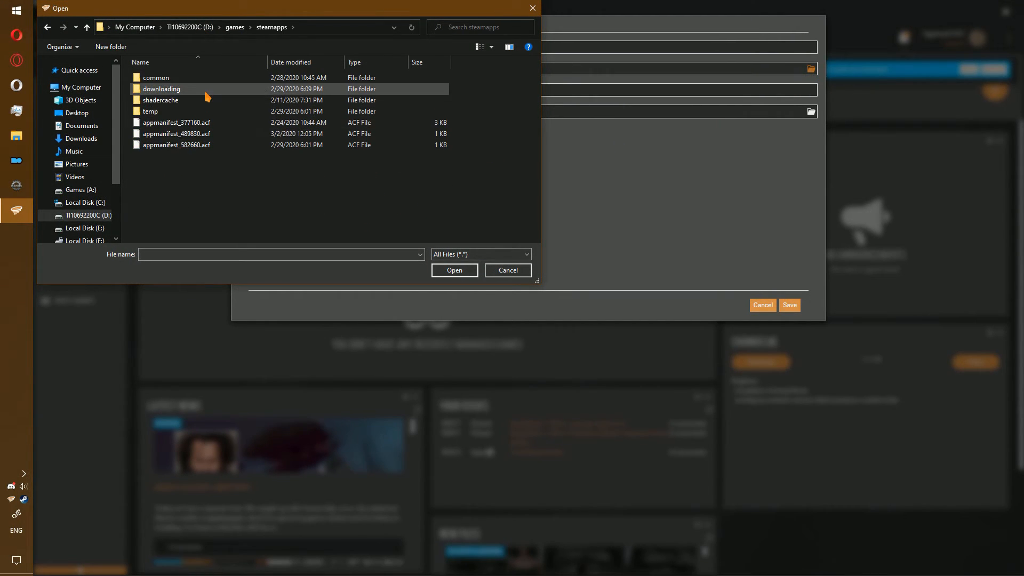
double_click(208, 79)
double_click(205, 80)
double_click(207, 79)
double_click(207, 79)
double_click(195, 79)
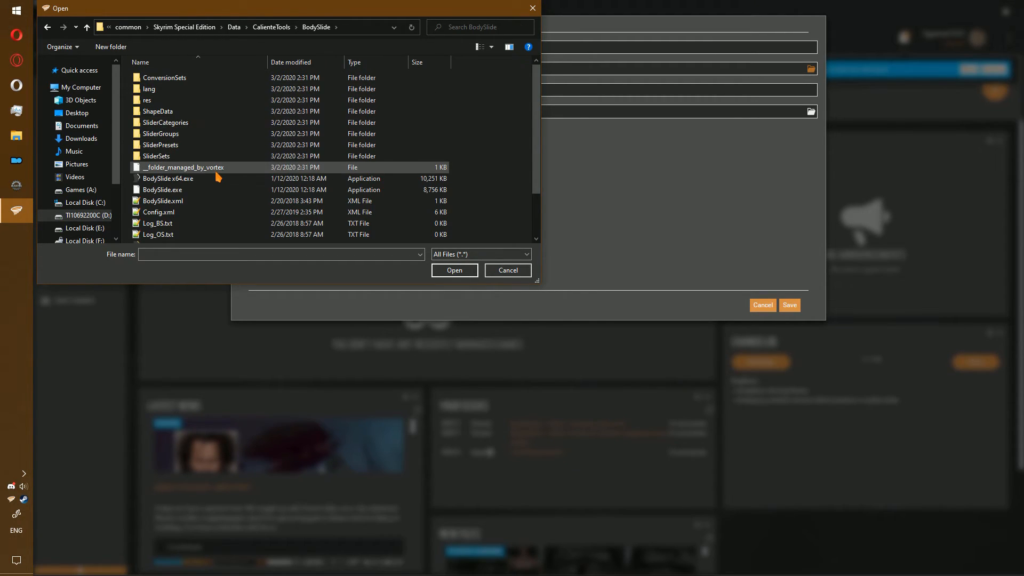
click(218, 179)
click(454, 270)
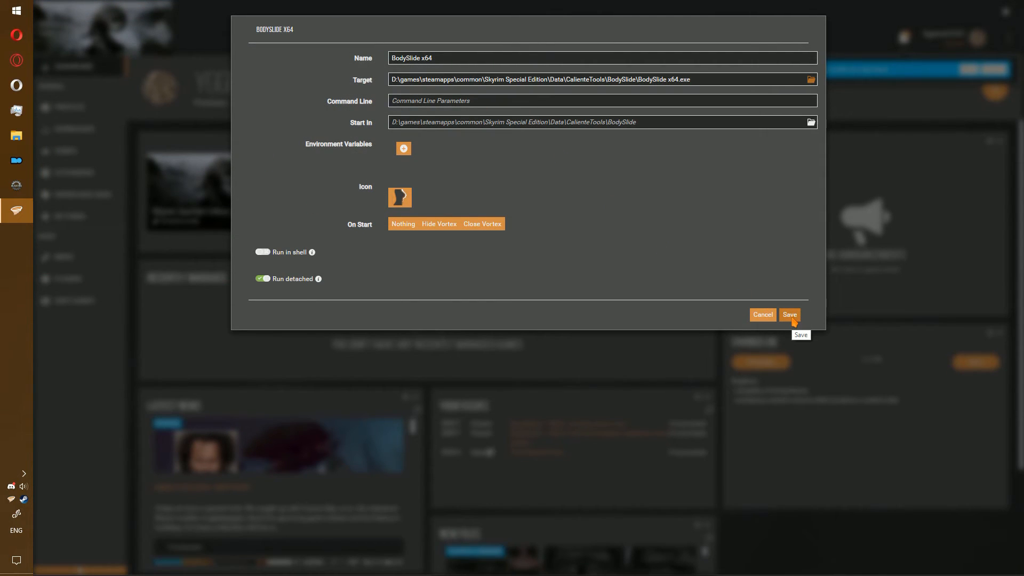
click(789, 314)
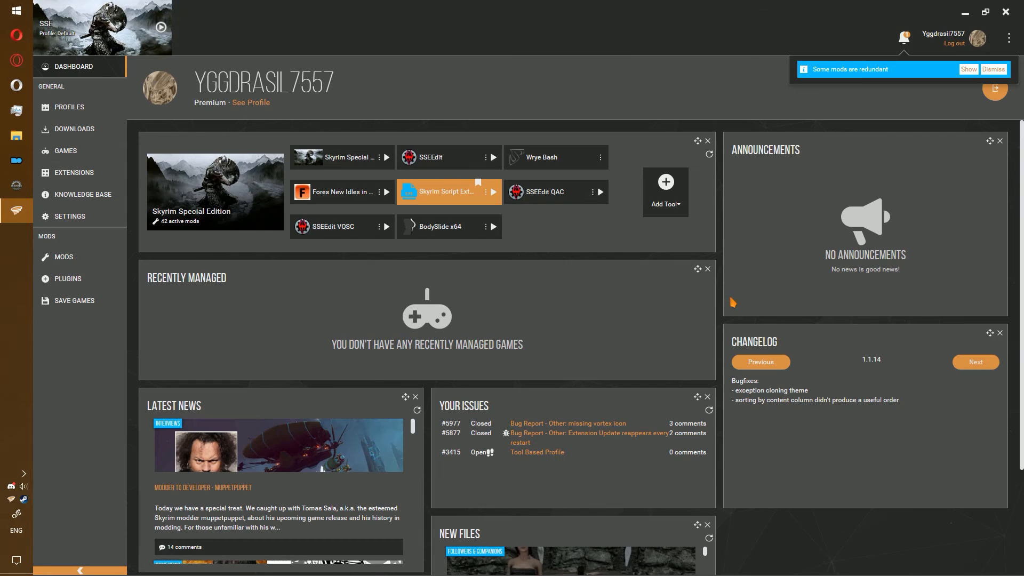
- Launch the BodySlide x64 tool, choose Skyrim Special Edition as the target game, and maximise the BodySlide window
click(495, 230)
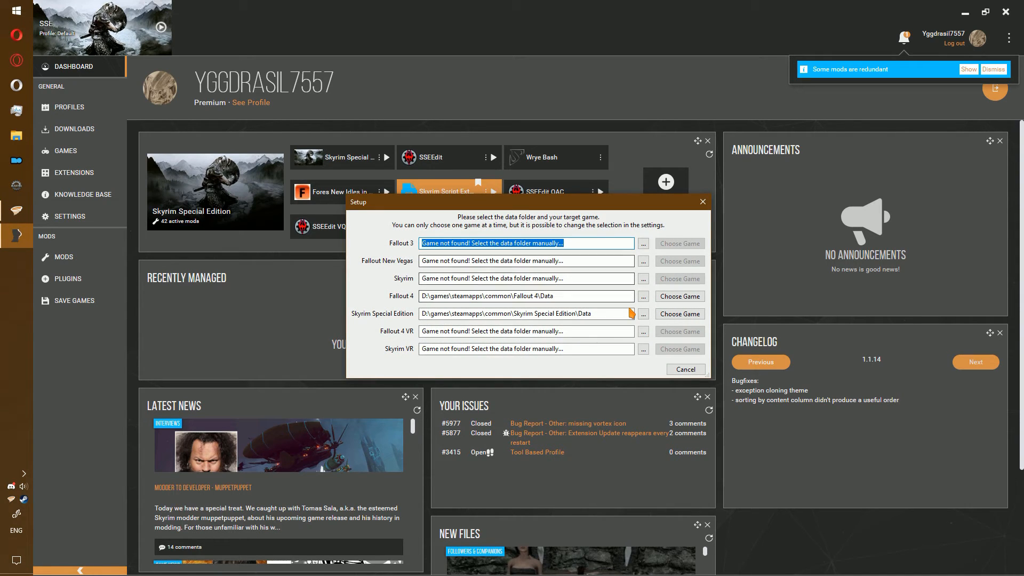
click(680, 315)
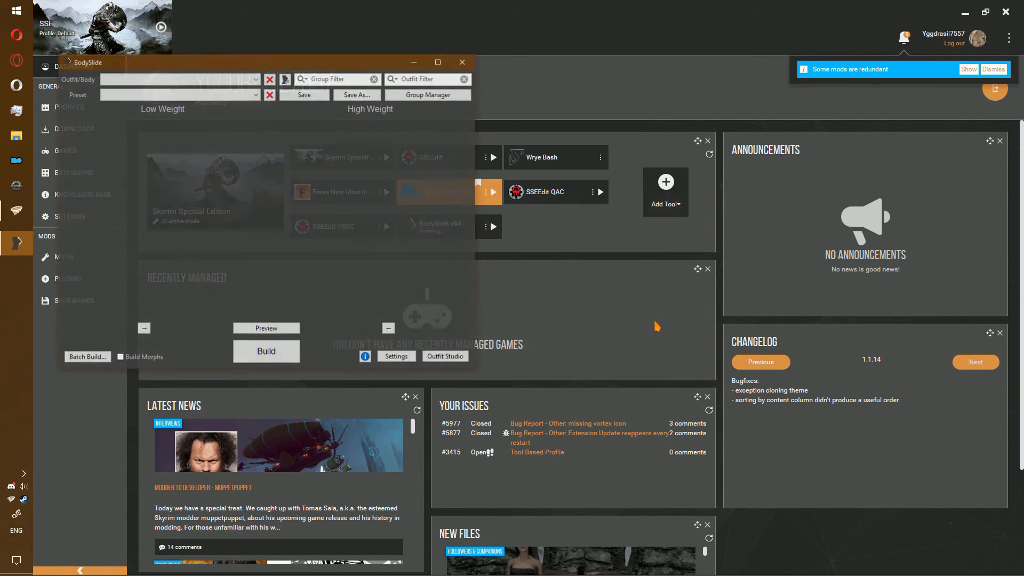
click(439, 62)
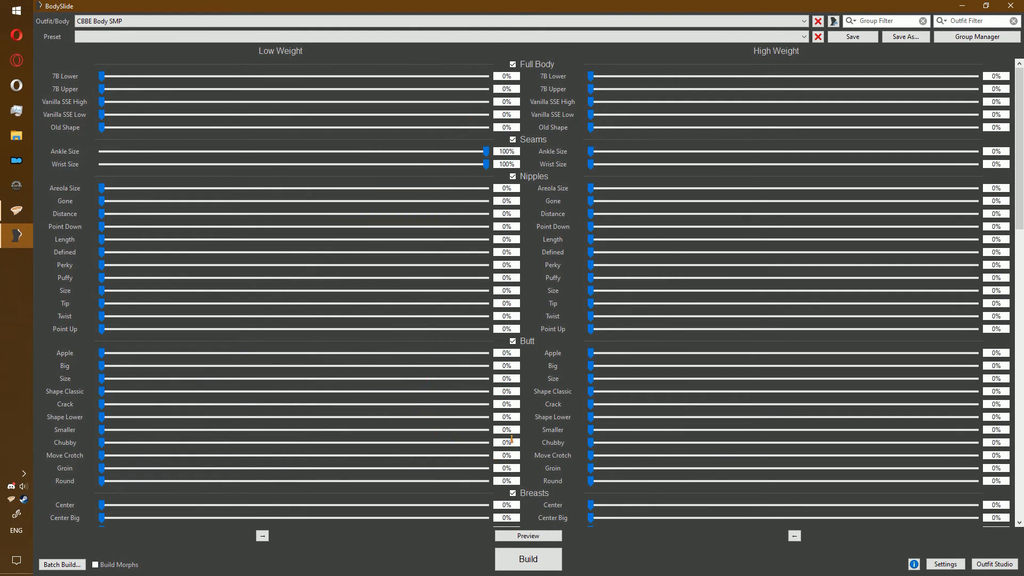
- Set BodySlide's output path to D:\Vortex Mods\skyrimse\Bodyslide Output in the advanced game settings
click(946, 564)
click(428, 194)
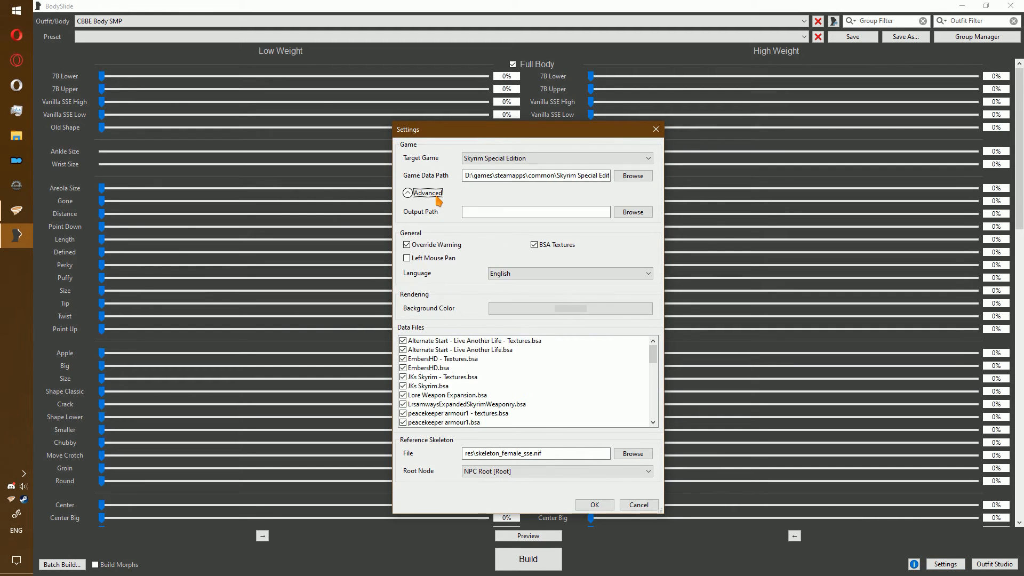
click(635, 212)
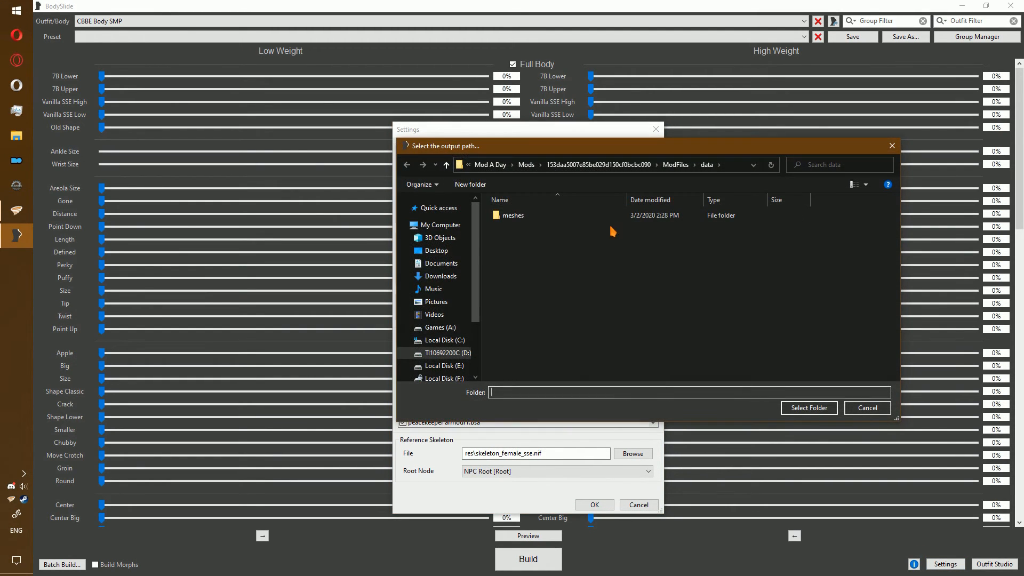
click(504, 166)
click(550, 165)
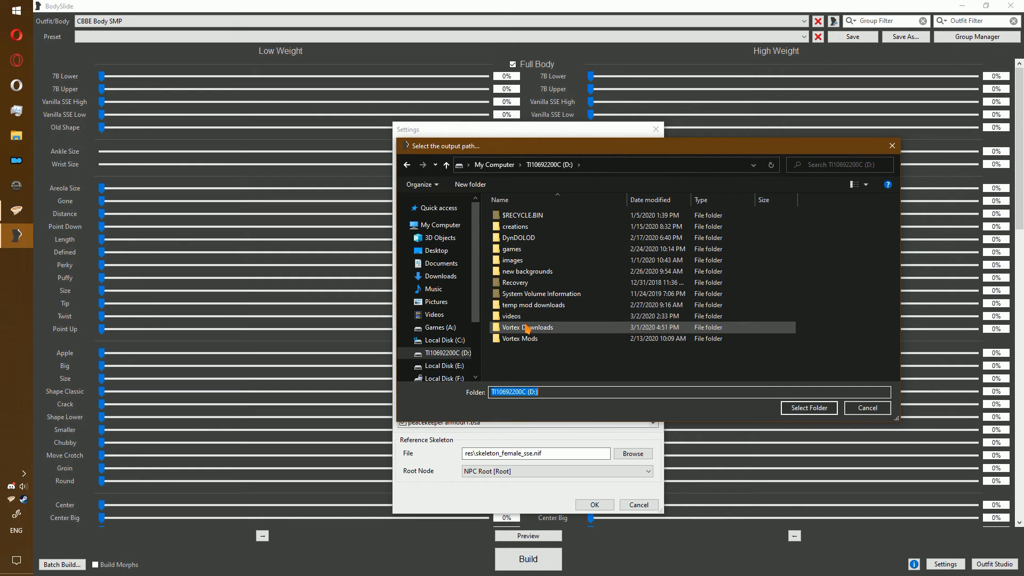
double_click(540, 337)
double_click(541, 231)
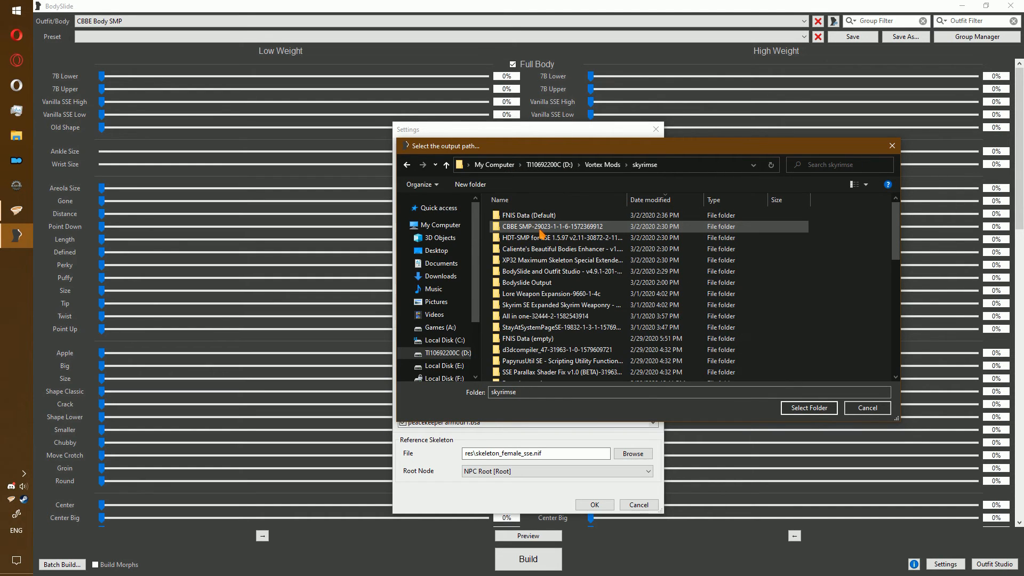
click(584, 282)
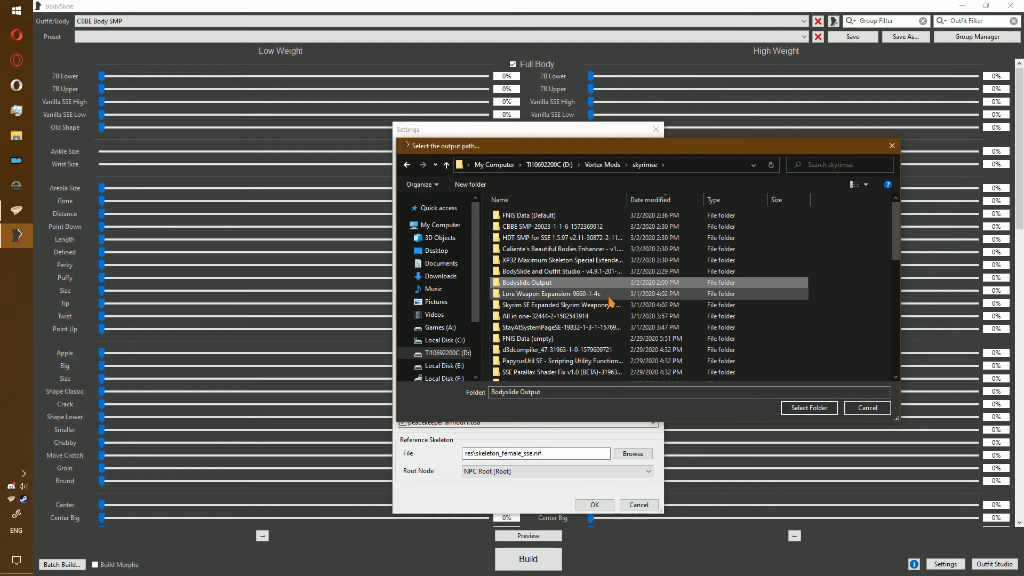
click(809, 407)
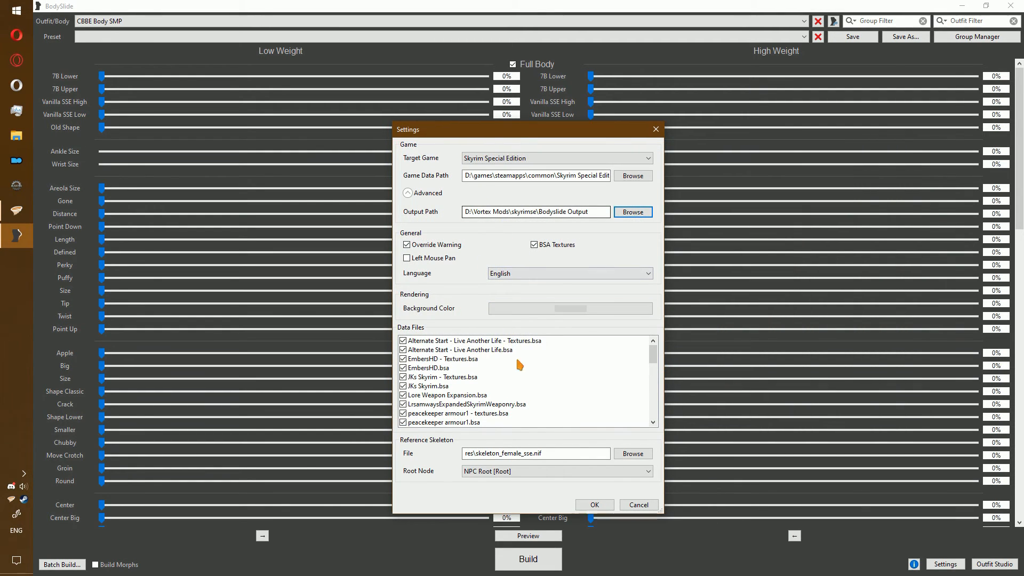
click(594, 504)
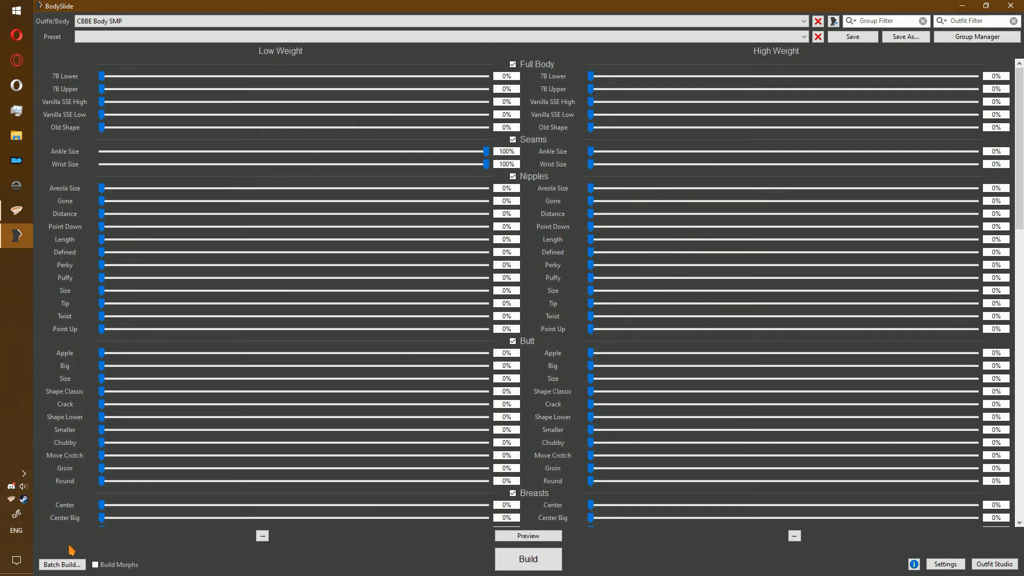
- Enable Build Morphs and choose the CBBE Slim preset for CBBE Body SMP
click(121, 568)
click(138, 38)
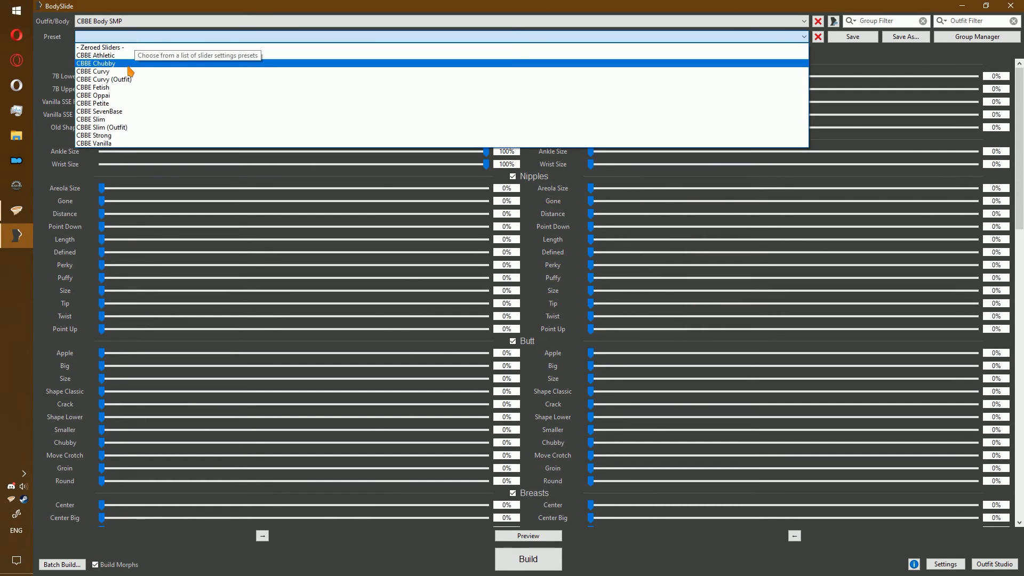
click(128, 119)
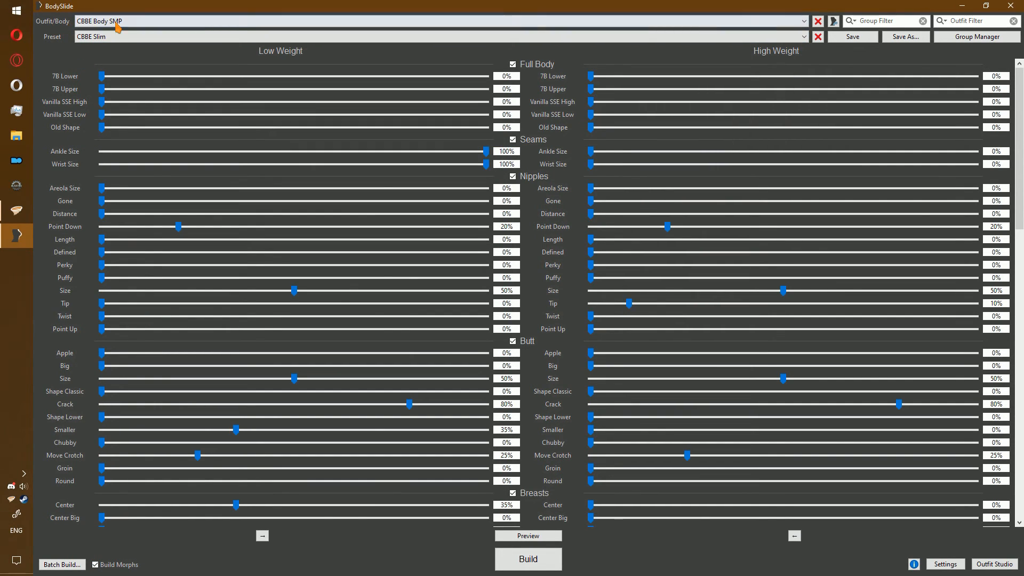
- Batch build all listed outfits with the preselected output sets, including CBBE Underwear Physics, and close BodySlide
click(62, 564)
click(619, 358)
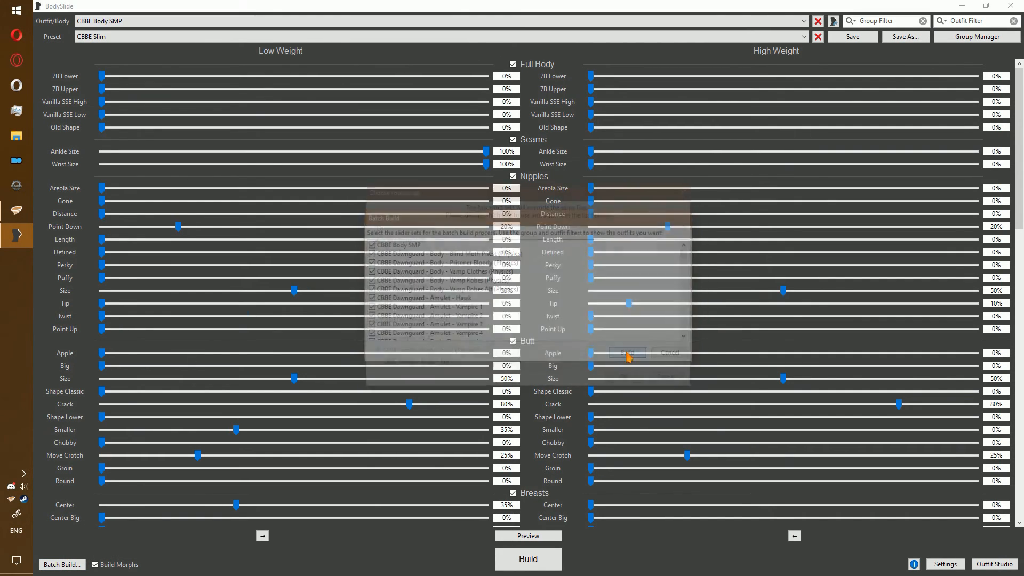
scroll(472, 333, down, 1)
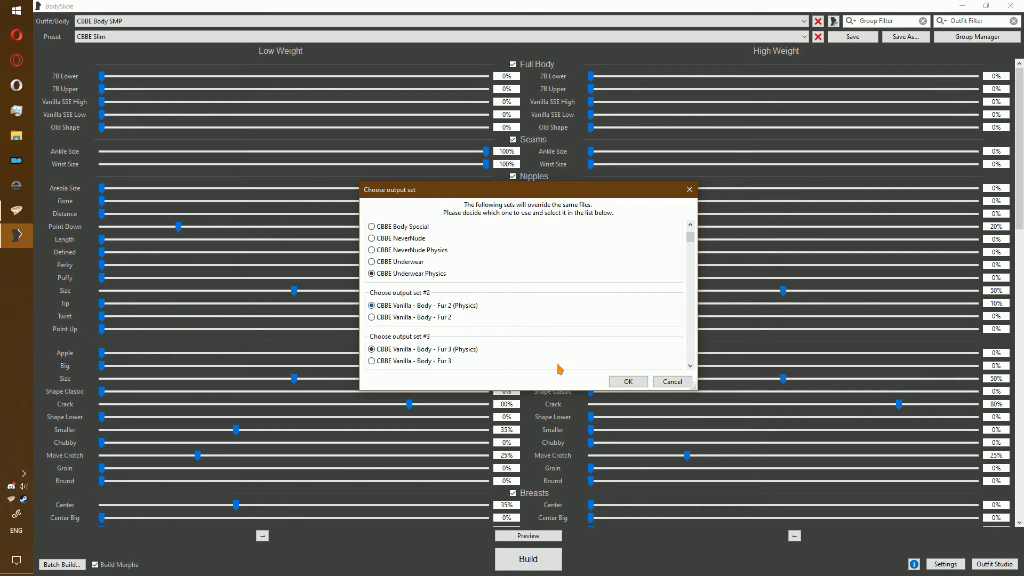
click(623, 382)
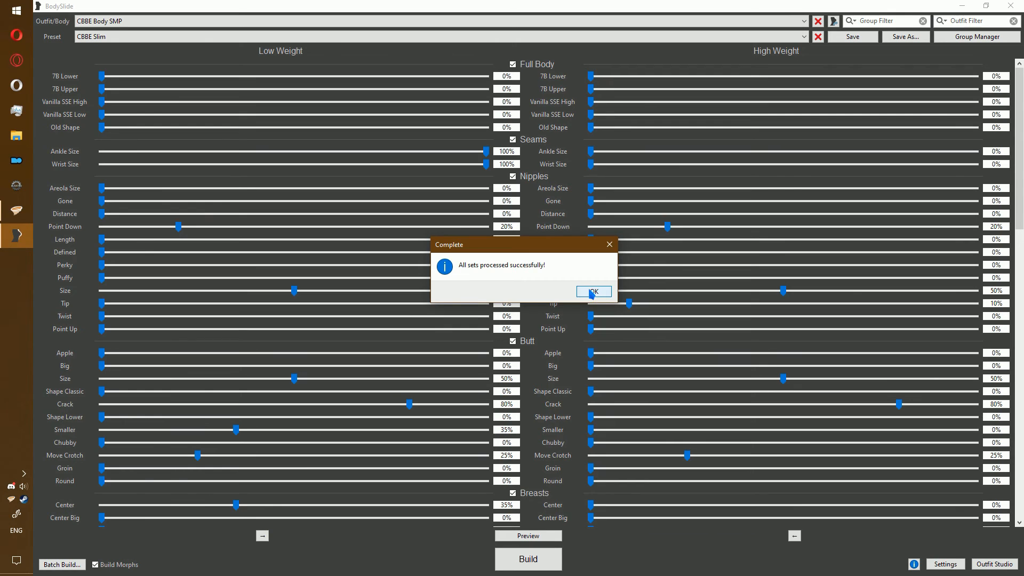
click(593, 292)
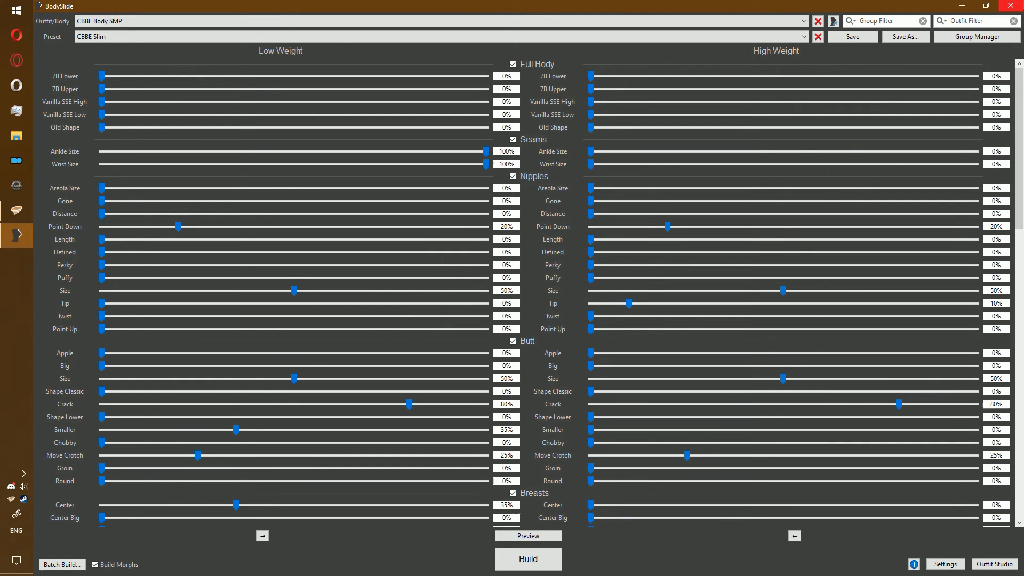
click(1011, 6)
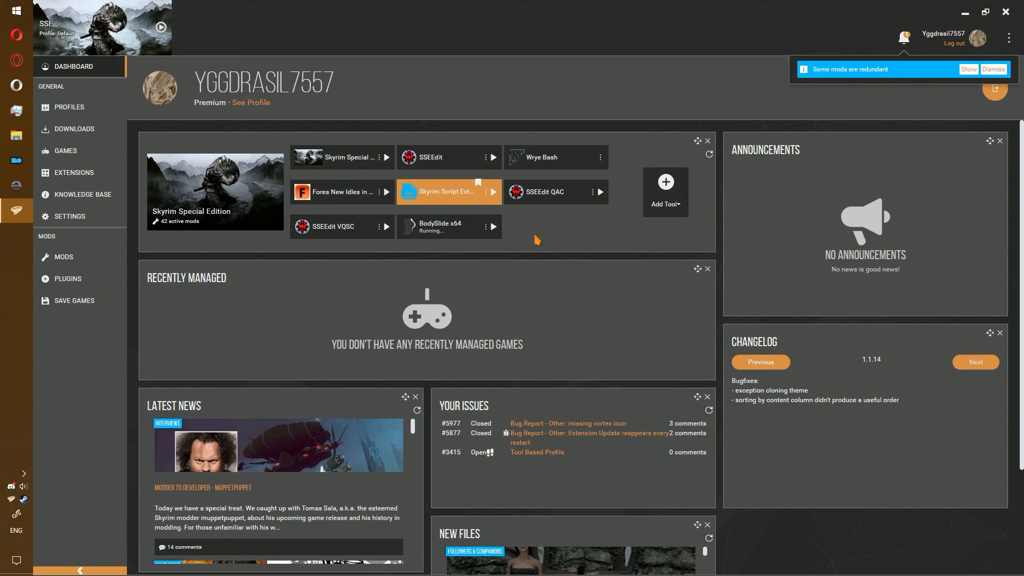
- Deploy the mods in Vortex and refresh the content of the Bodyslide Output mod
click(98, 256)
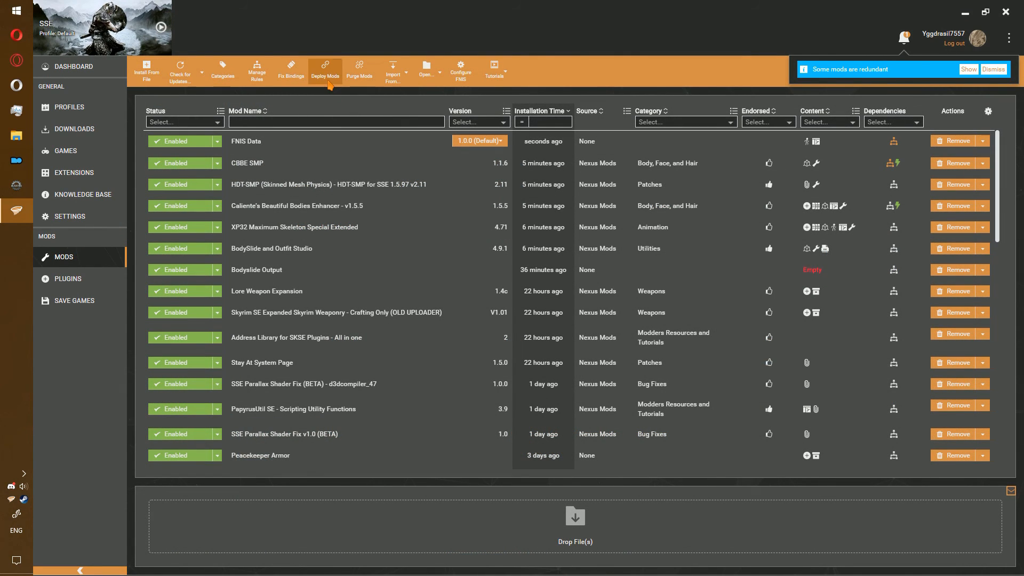
right_click(603, 277)
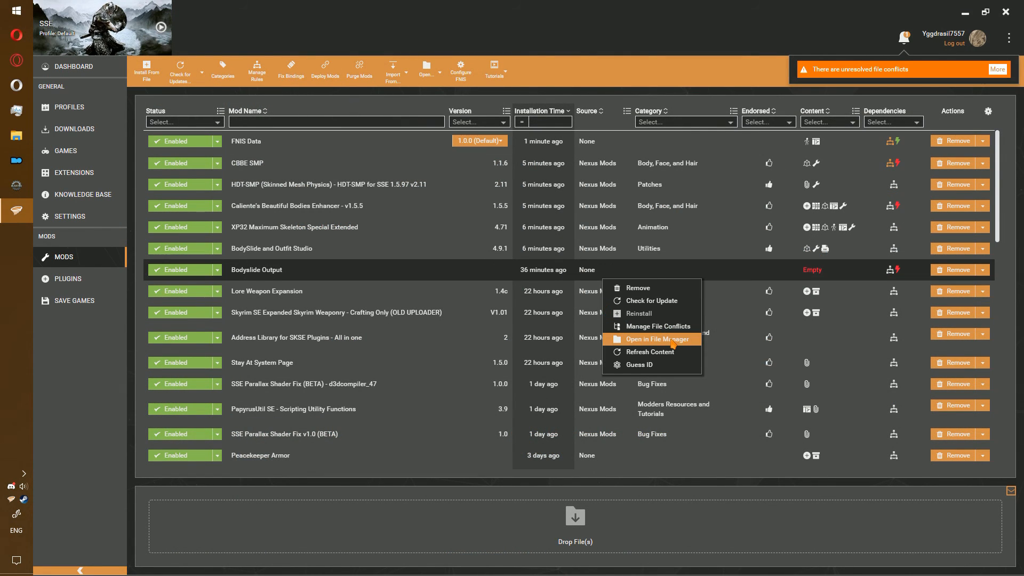
click(651, 352)
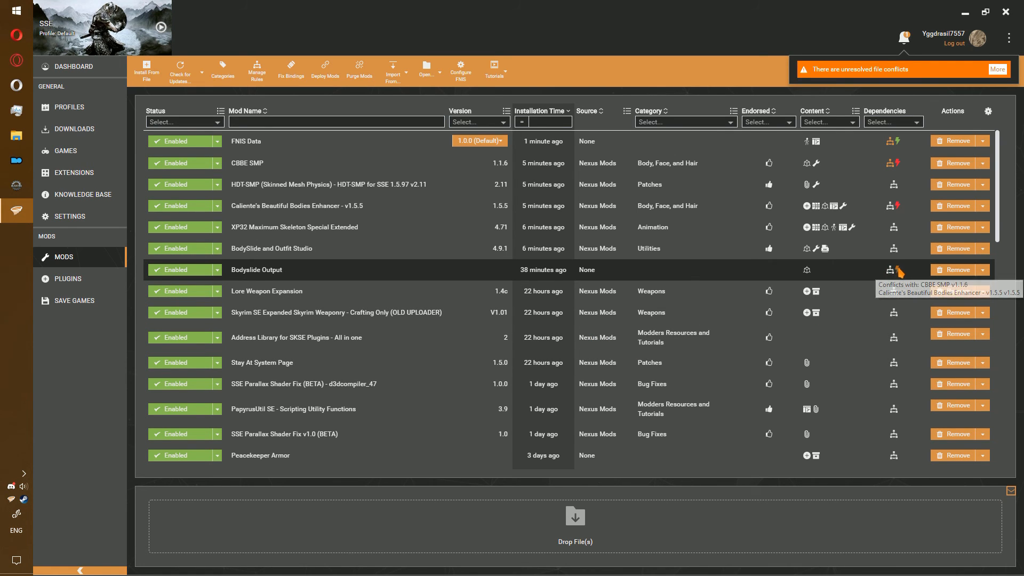
- Set Bodyslide Output to load after CBBE SMP and Caliente's Beautiful Bodies Enhancer, save the rules, and deploy the mods
click(899, 271)
click(402, 70)
click(435, 97)
click(404, 99)
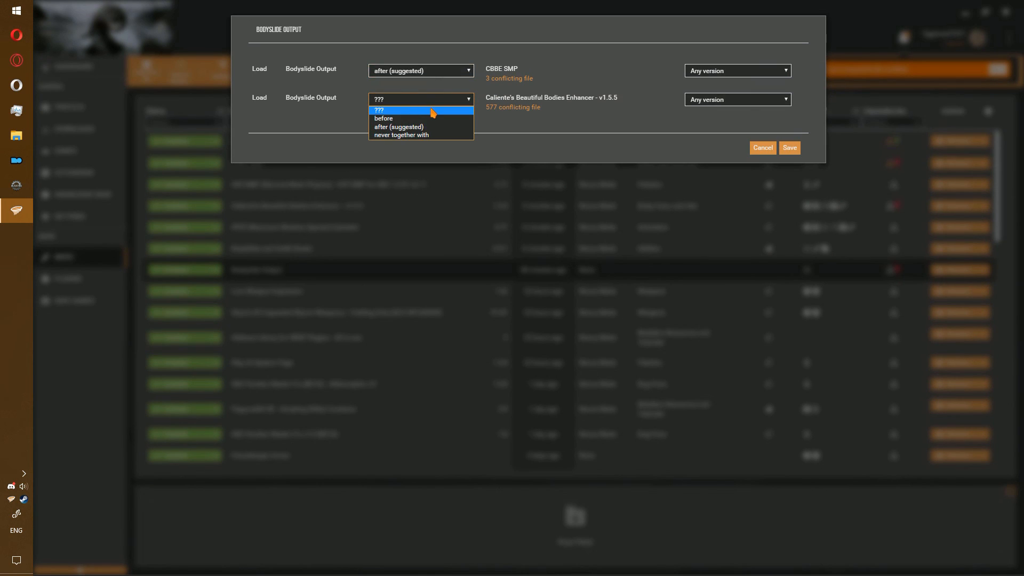
click(435, 127)
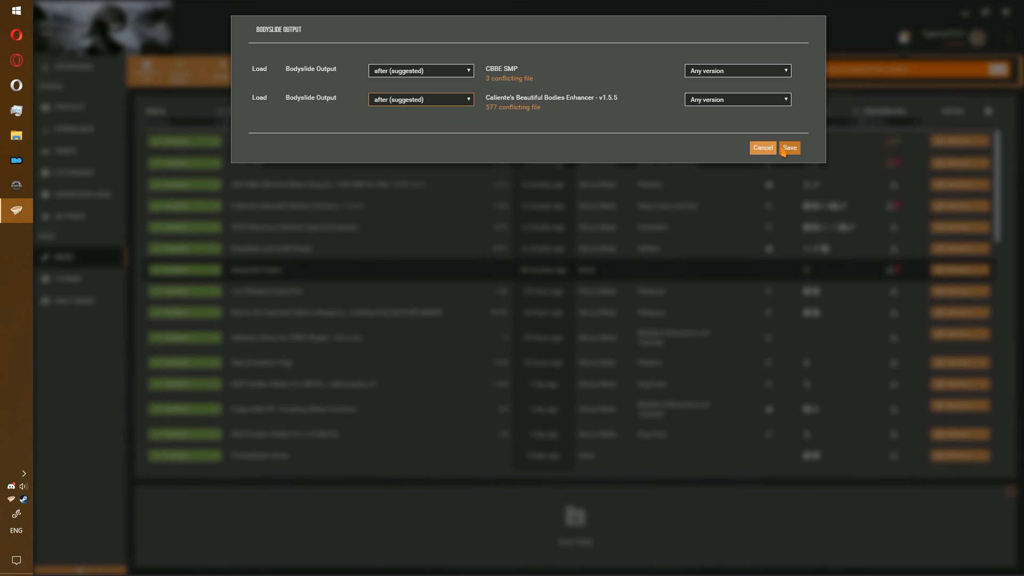
click(789, 150)
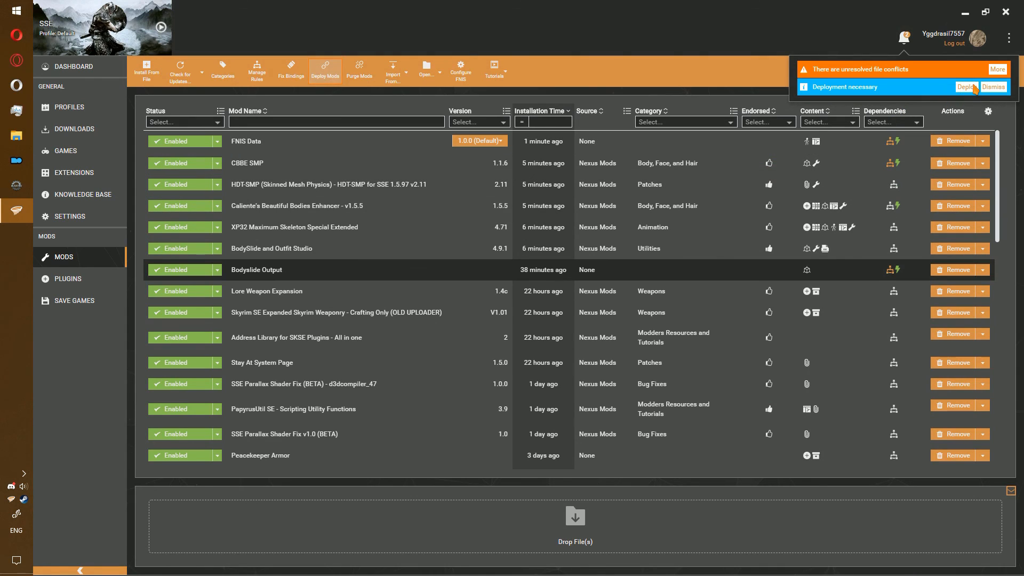
click(975, 88)
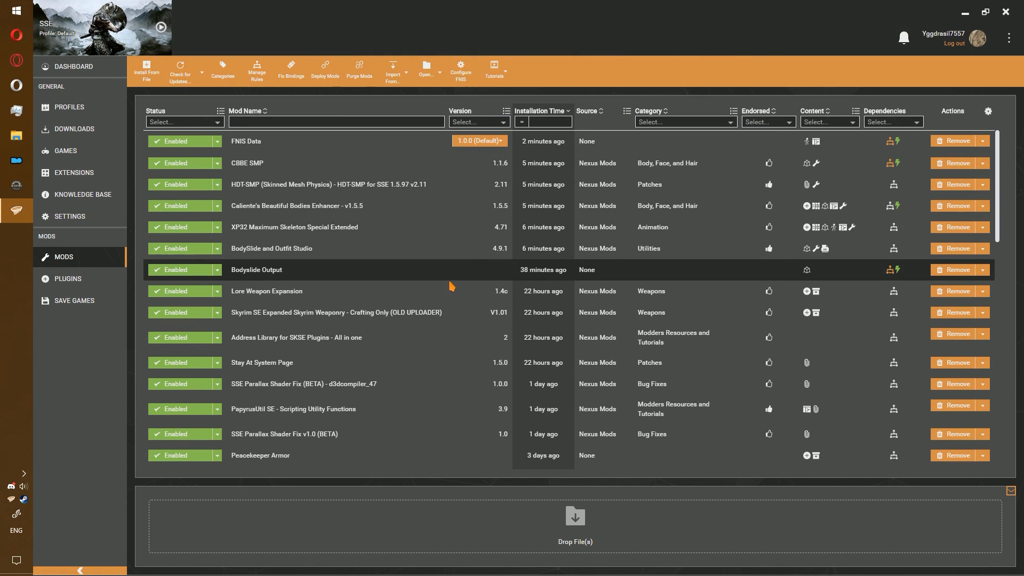
- Review the plugin load order down to its last entry and return to the dashboard
click(68, 278)
scroll(387, 298, down, 3)
scroll(390, 313, down, 3)
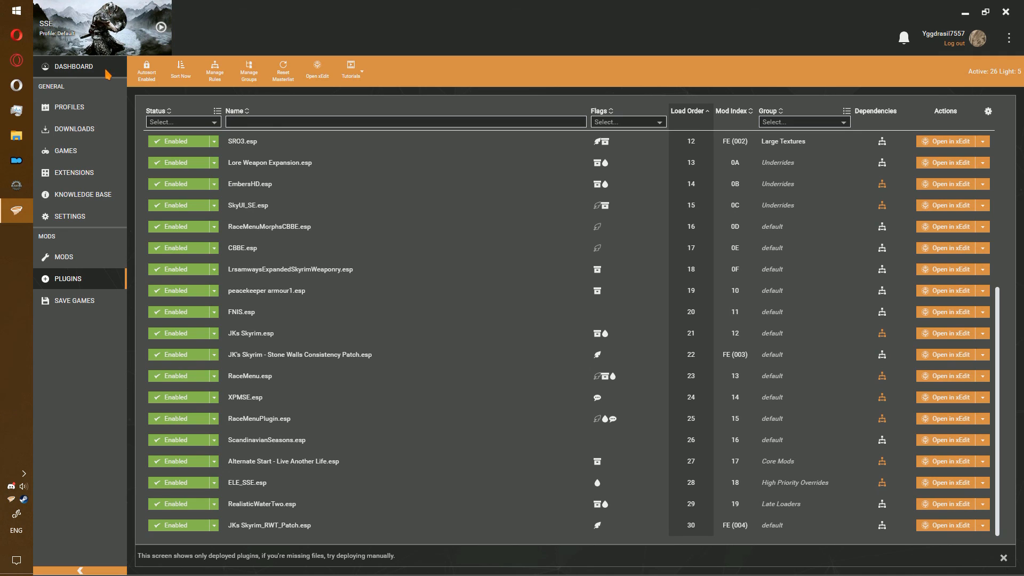
click(80, 66)
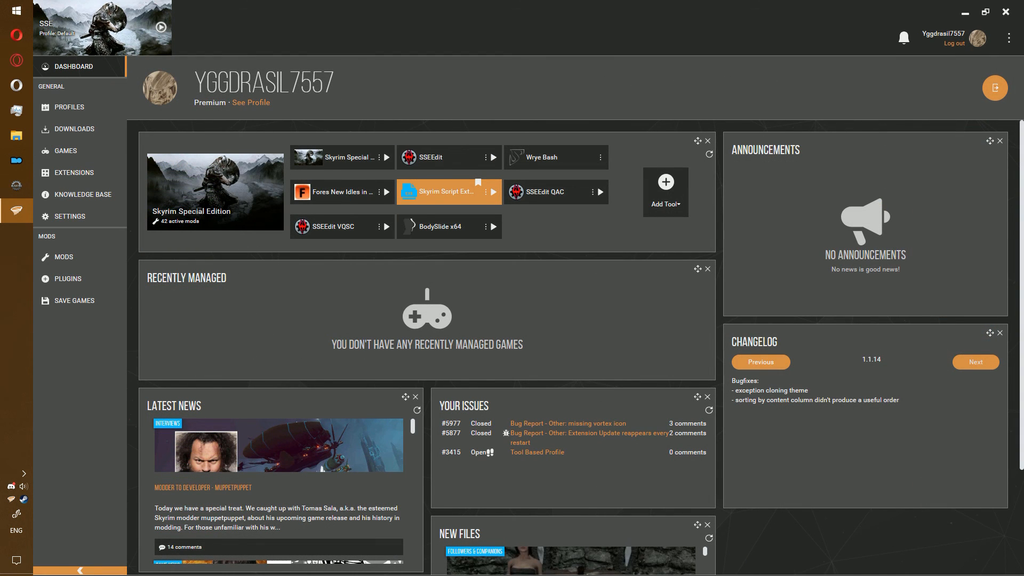